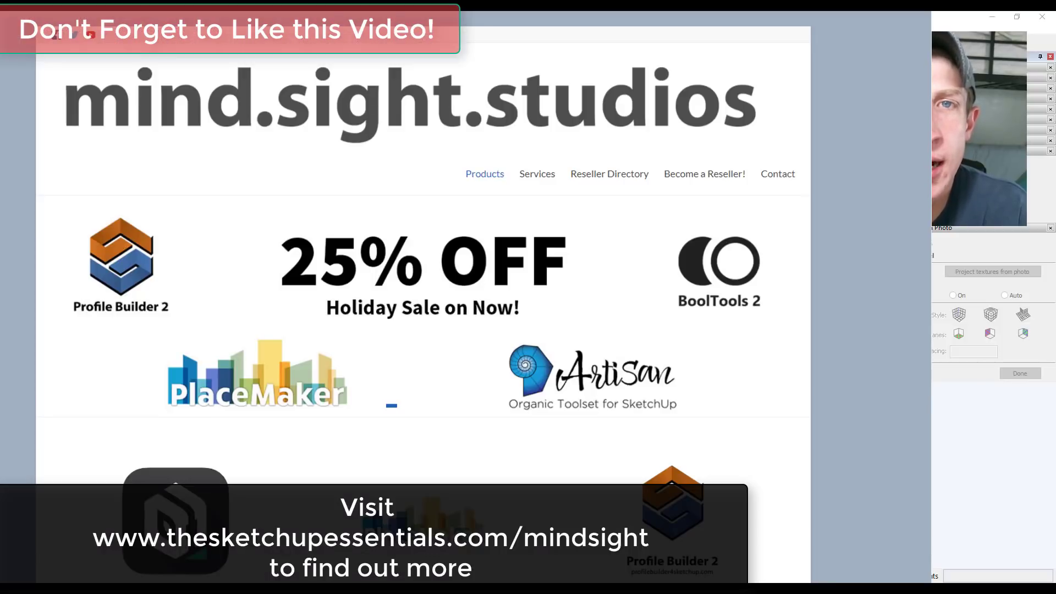
Scroll the mind.sight.studios page past the holiday sale banner to the SketchUp extensions.
{"action": "scroll", "coordinate": [319, 278], "scroll_direction": "down", "scroll_amount": 8}
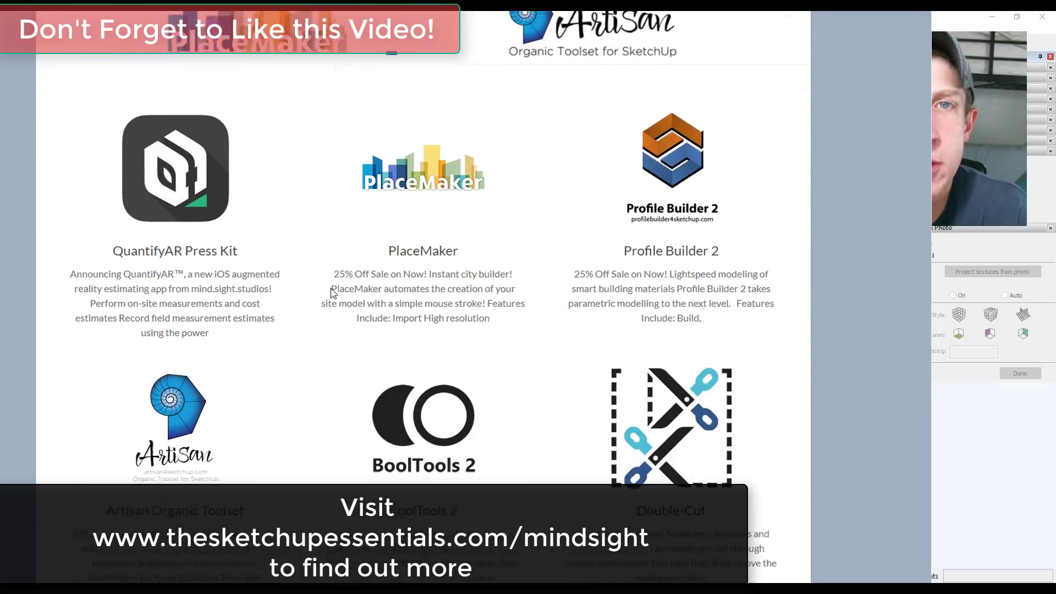
{"action": "scroll", "coordinate": [312, 258], "scroll_direction": "down", "scroll_amount": 5}
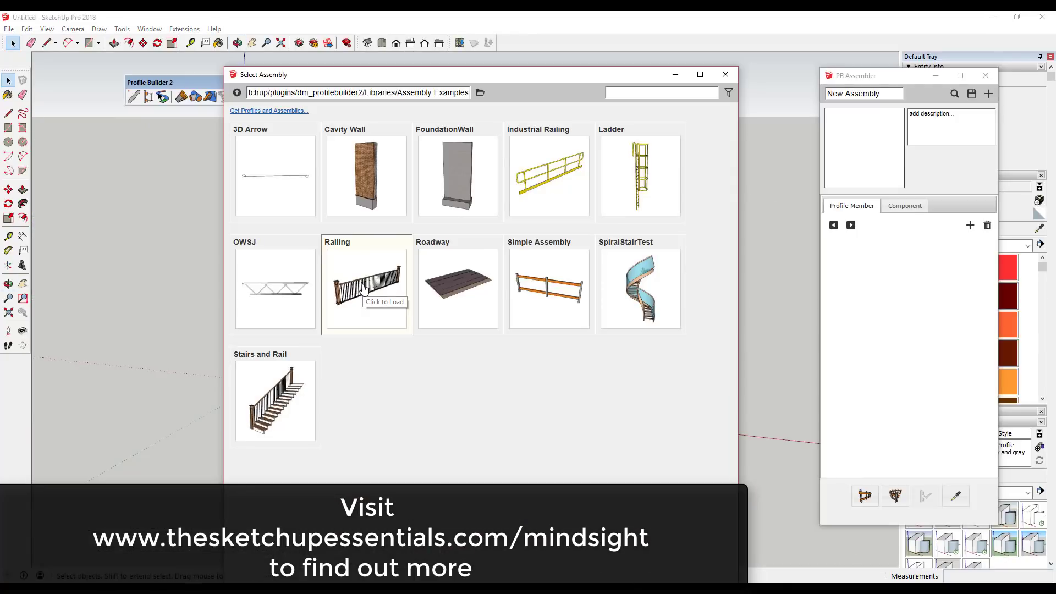
Load the Railing assembly and place the end point of the first railing run.
{"action": "left_click", "coordinate": [363, 289]}
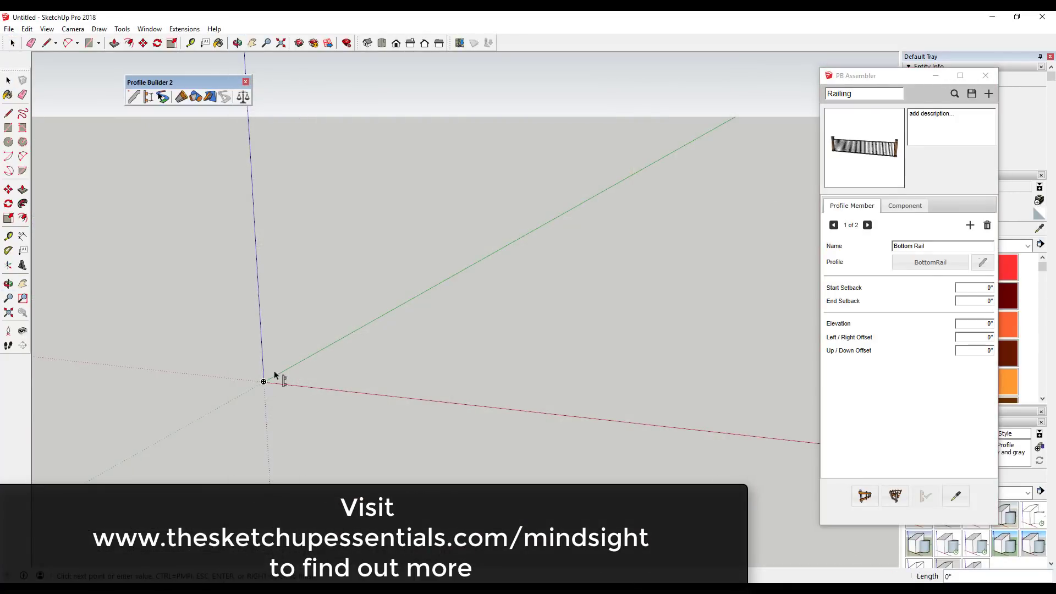
{"action": "left_click", "coordinate": [426, 299]}
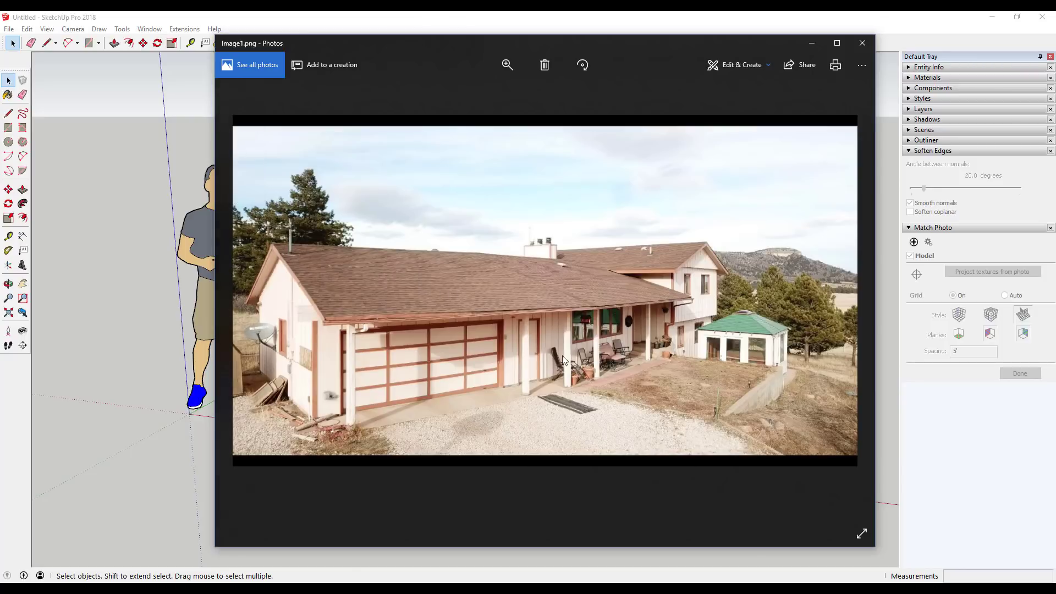
Browse the captured drone photos and settle on Image2.png, the two-storey house among pines.
{"action": "key", "text": "Right"}
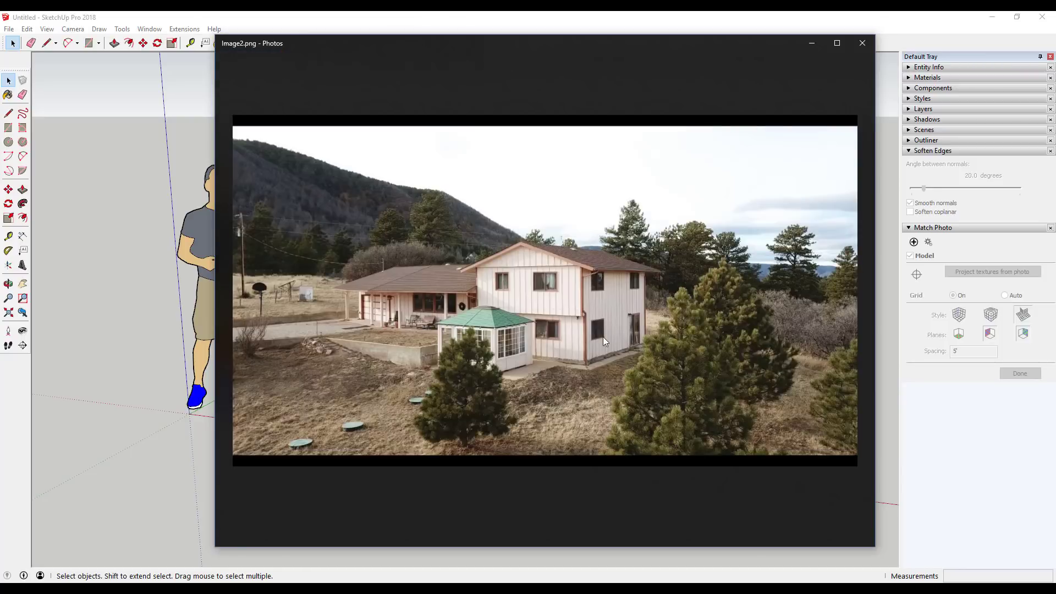
{"action": "key", "text": "Right"}
{"action": "key", "text": "Left"}
{"action": "key", "text": "Right"}
{"action": "key", "text": "Left"}
{"action": "scroll", "coordinate": [505, 316], "scroll_direction": "down", "scroll_amount": 1}
{"action": "scroll", "coordinate": [505, 316], "scroll_direction": "up", "scroll_amount": 1}
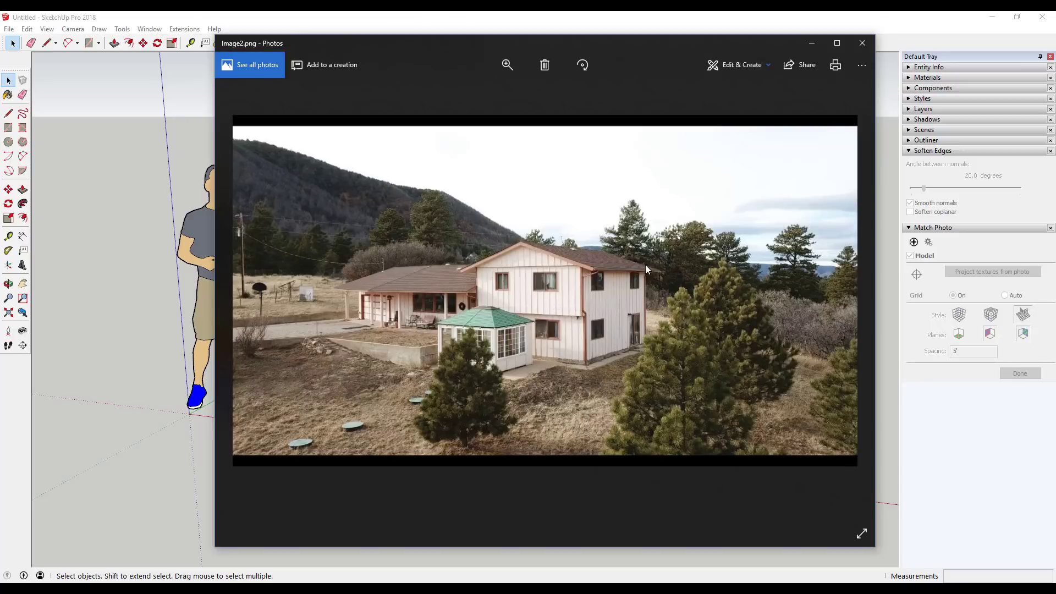
Close Photos and enable the Match Photo panel in SketchUp's Default Tray.
{"action": "left_click", "coordinate": [860, 49]}
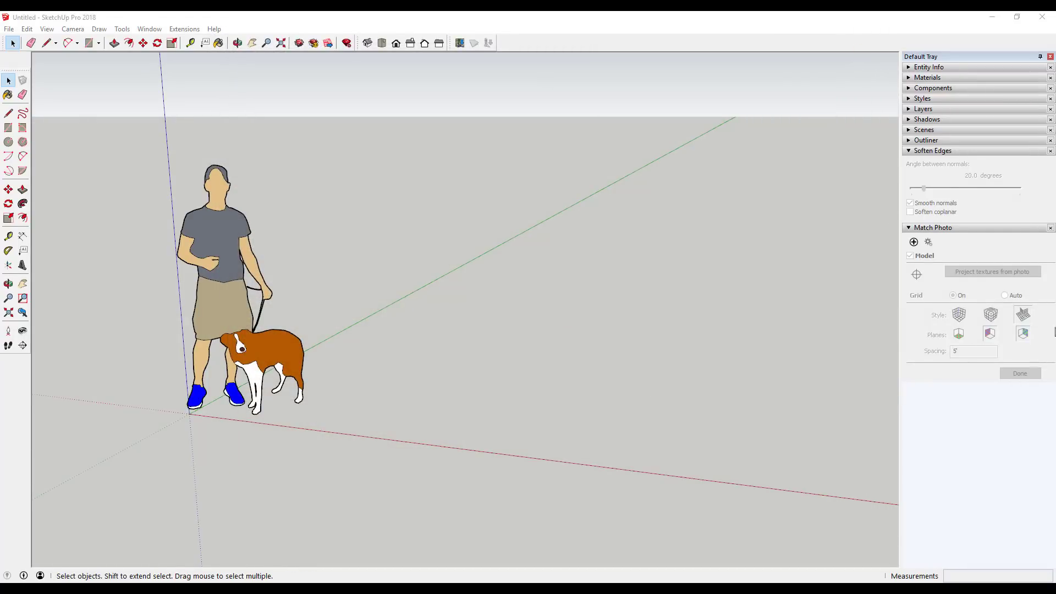
{"action": "left_click", "coordinate": [144, 32]}
{"action": "mouse_move", "coordinate": [159, 42]}
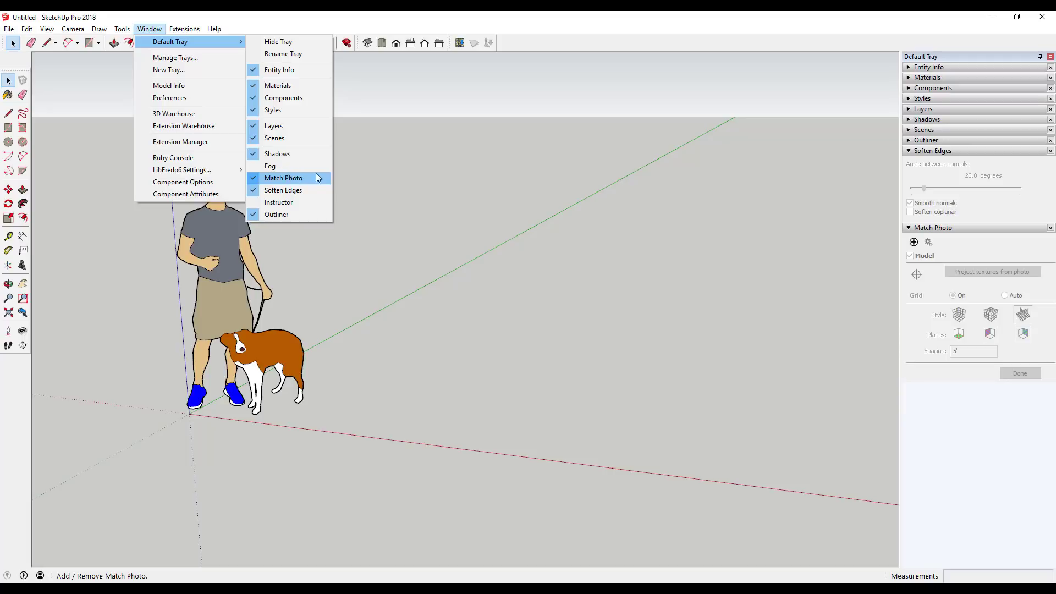
{"action": "left_click", "coordinate": [943, 358]}
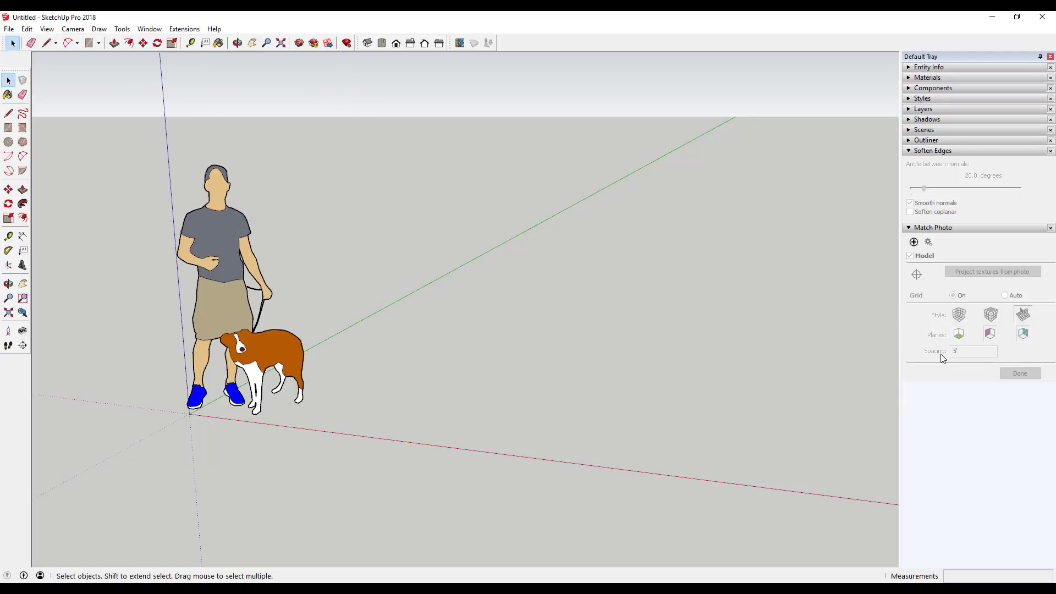
Start a new matched photo with Image2 as the background image.
{"action": "left_click", "coordinate": [913, 243]}
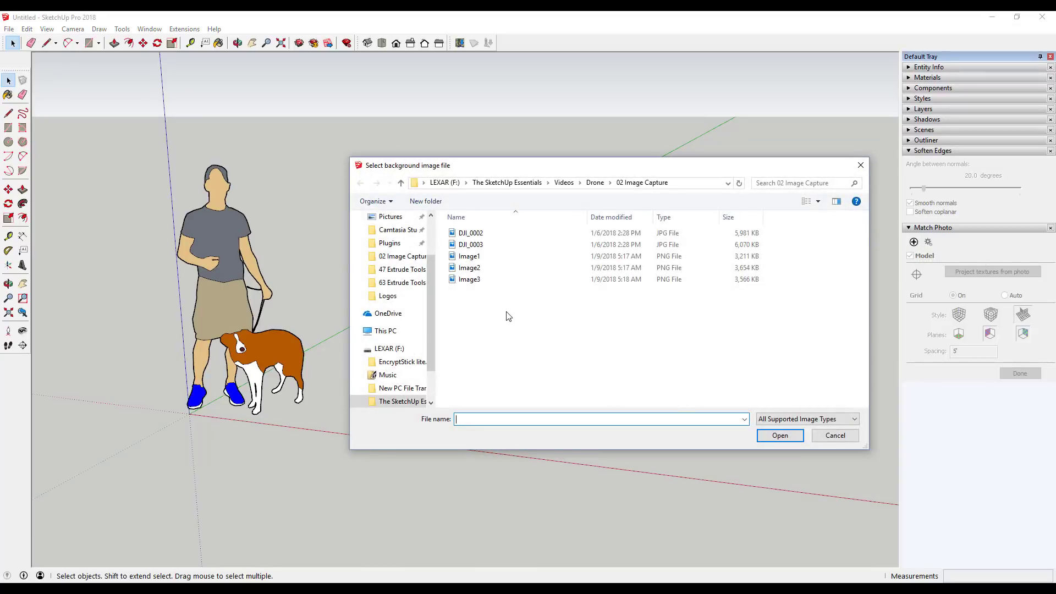
{"action": "right_click", "coordinate": [490, 327]}
{"action": "left_click", "coordinate": [474, 270]}
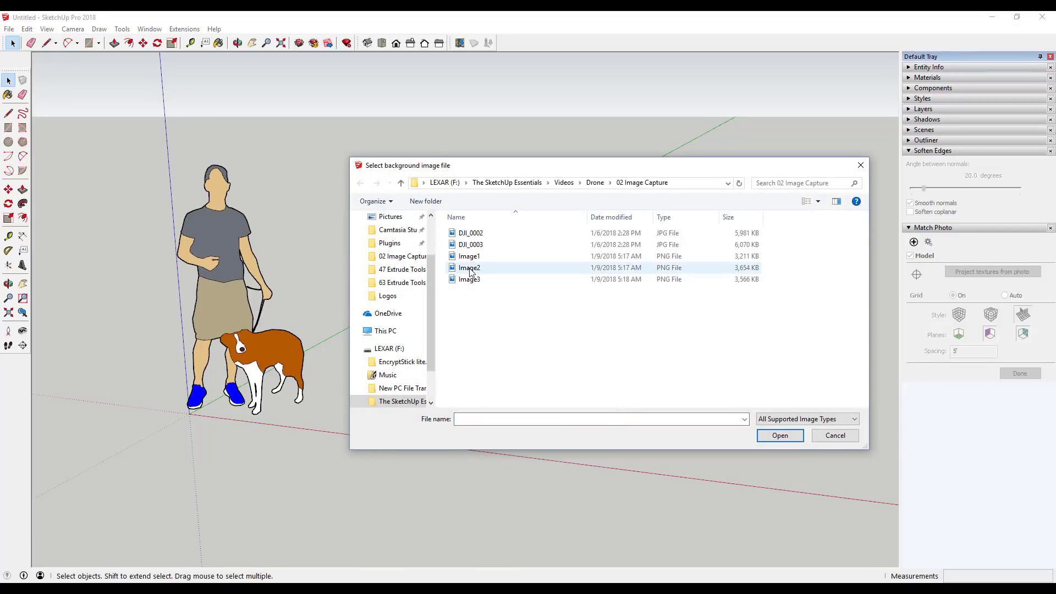
{"action": "double_click", "coordinate": [470, 268]}
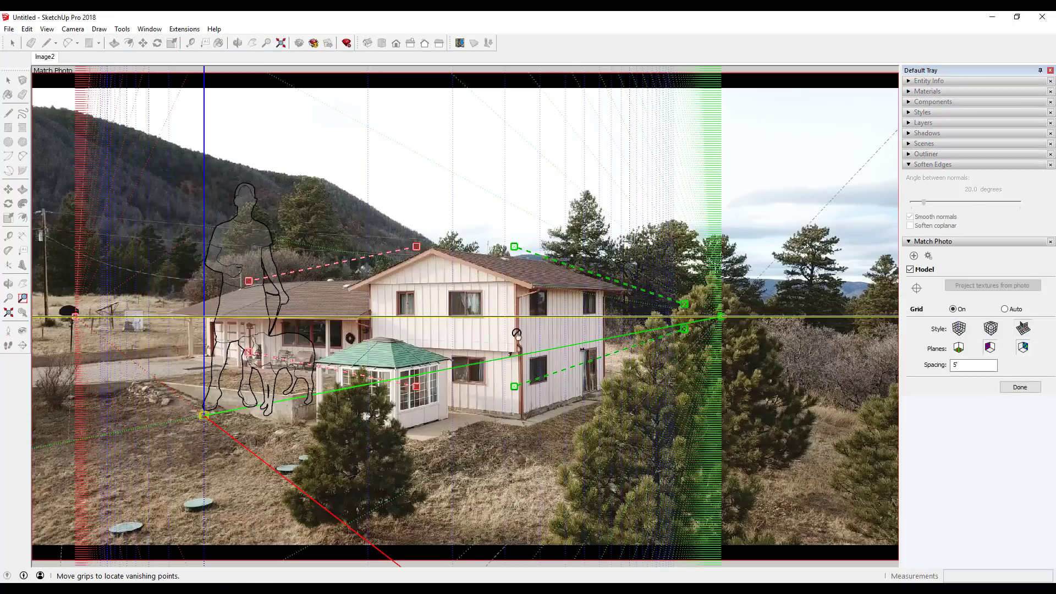
Drag the green bars so the lower follows the wall base and the upper the roof eave.
{"action": "scroll", "coordinate": [503, 385], "scroll_direction": "up", "scroll_amount": 2}
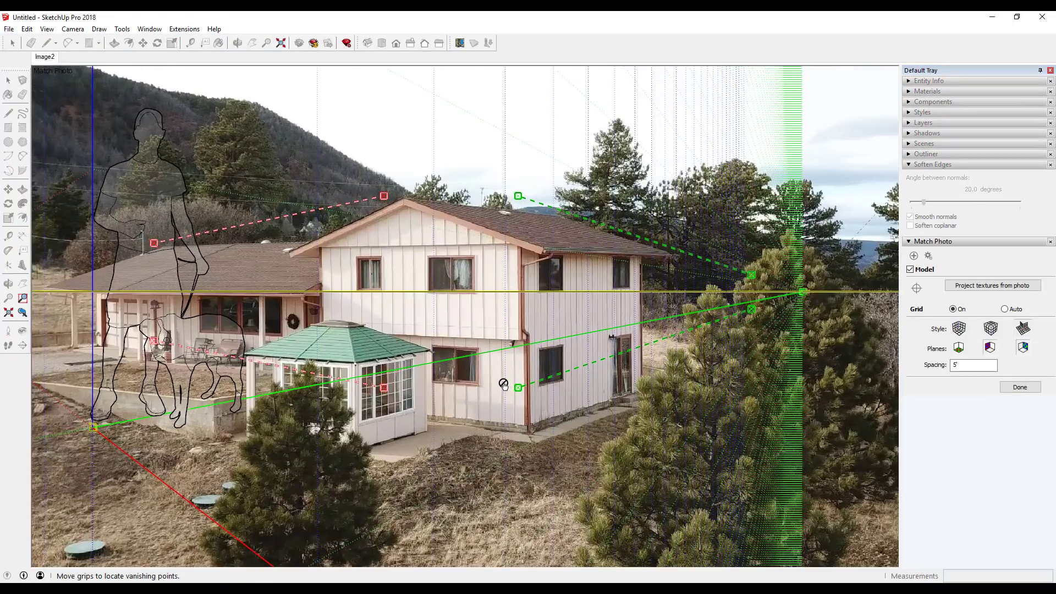
{"action": "scroll", "coordinate": [504, 388], "scroll_direction": "down", "scroll_amount": 1}
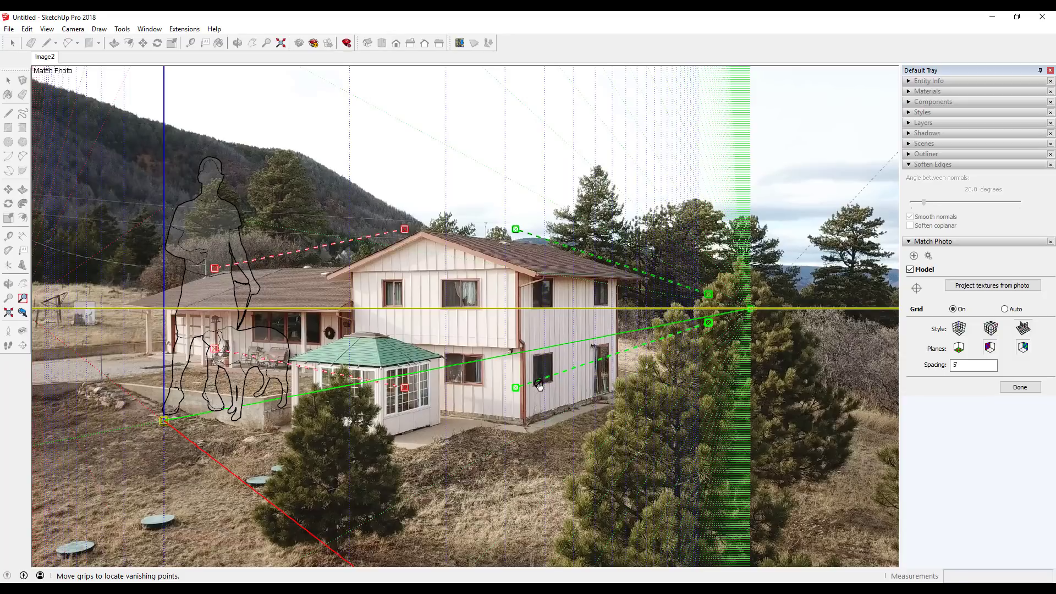
{"action": "scroll", "coordinate": [756, 317], "scroll_direction": "down", "scroll_amount": 1}
{"action": "scroll", "coordinate": [709, 358], "scroll_direction": "up", "scroll_amount": 1}
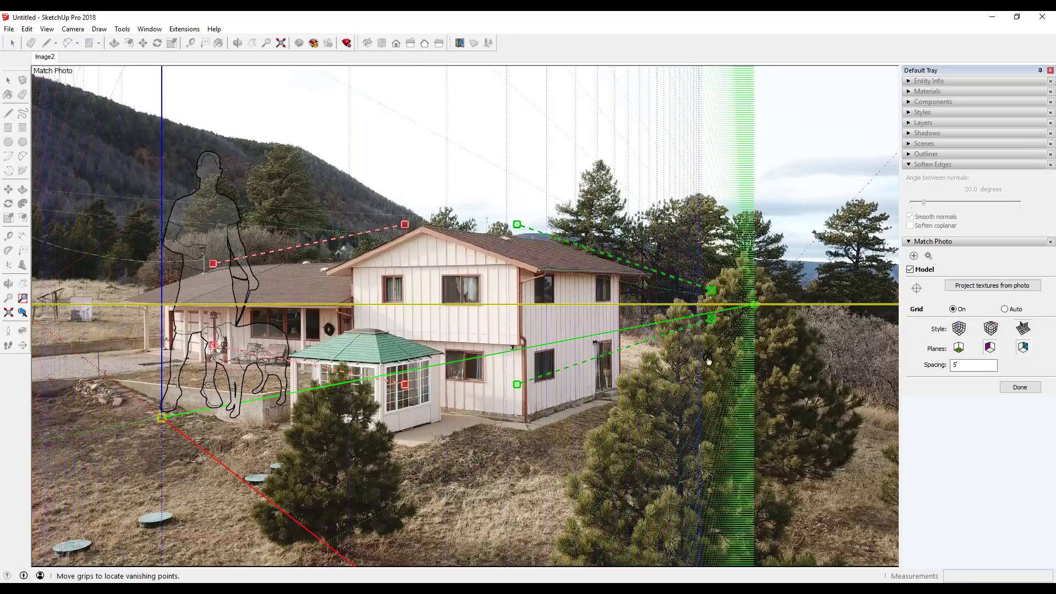
{"action": "scroll", "coordinate": [648, 353], "scroll_direction": "up", "scroll_amount": 1}
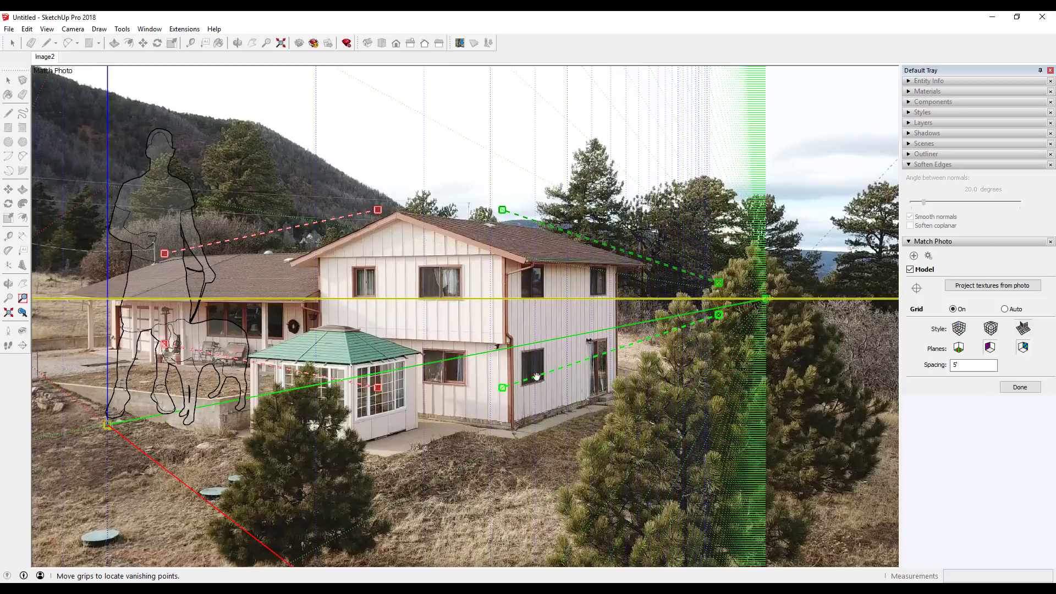
{"action": "left_click_drag", "start_coordinate": [536, 377], "coordinate": [550, 403]}
{"action": "left_click_drag", "start_coordinate": [722, 320], "coordinate": [589, 397]}
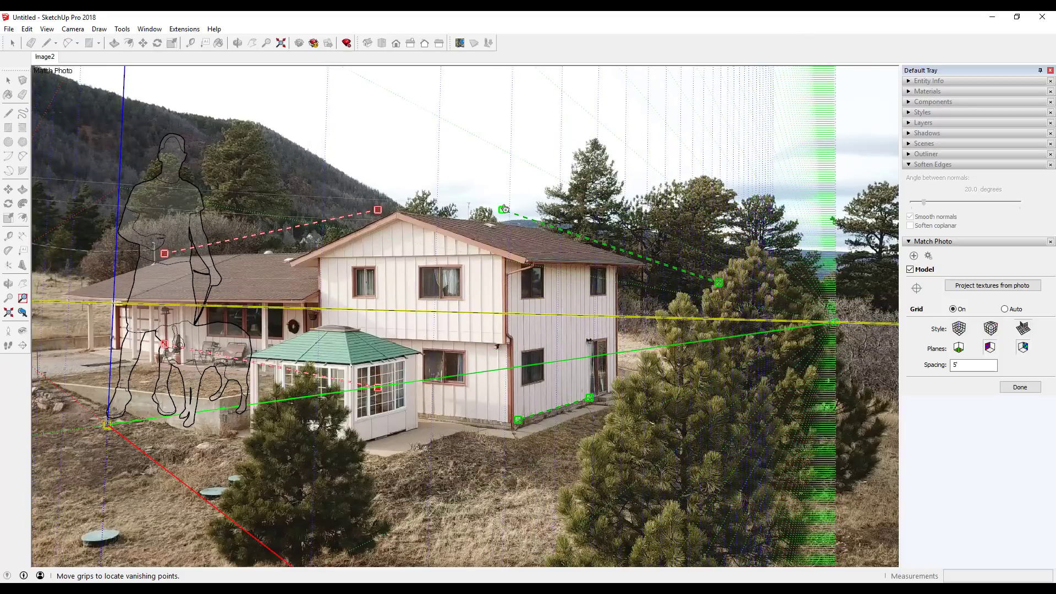
{"action": "left_click_drag", "start_coordinate": [507, 219], "coordinate": [533, 268]}
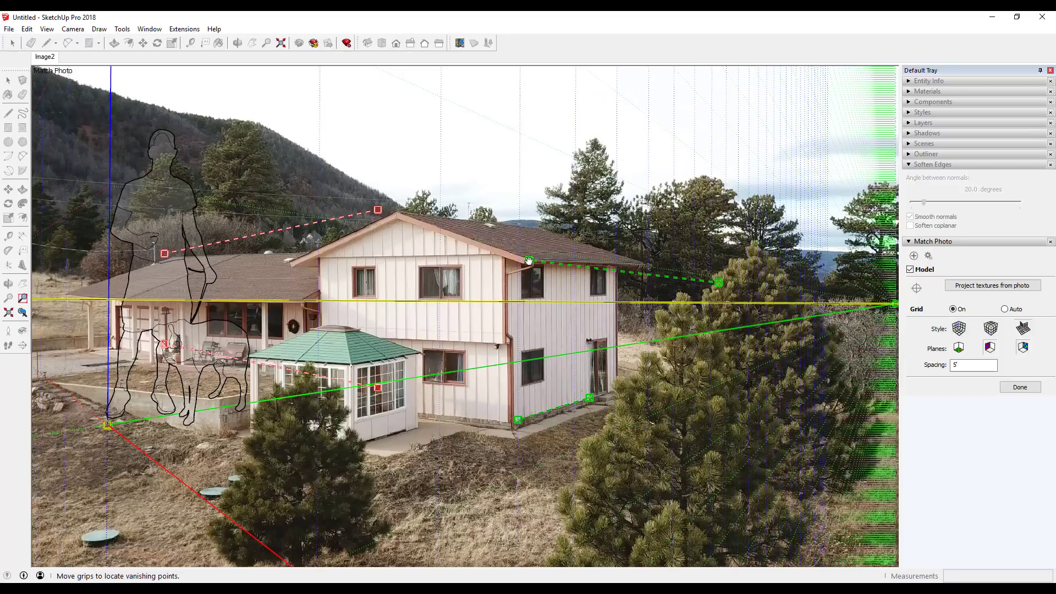
{"action": "left_click_drag", "start_coordinate": [719, 284], "coordinate": [642, 266]}
Fine-tune the green bars' ends onto the eave's end and the wall base corner.
{"action": "scroll", "coordinate": [605, 265], "scroll_direction": "up", "scroll_amount": 5}
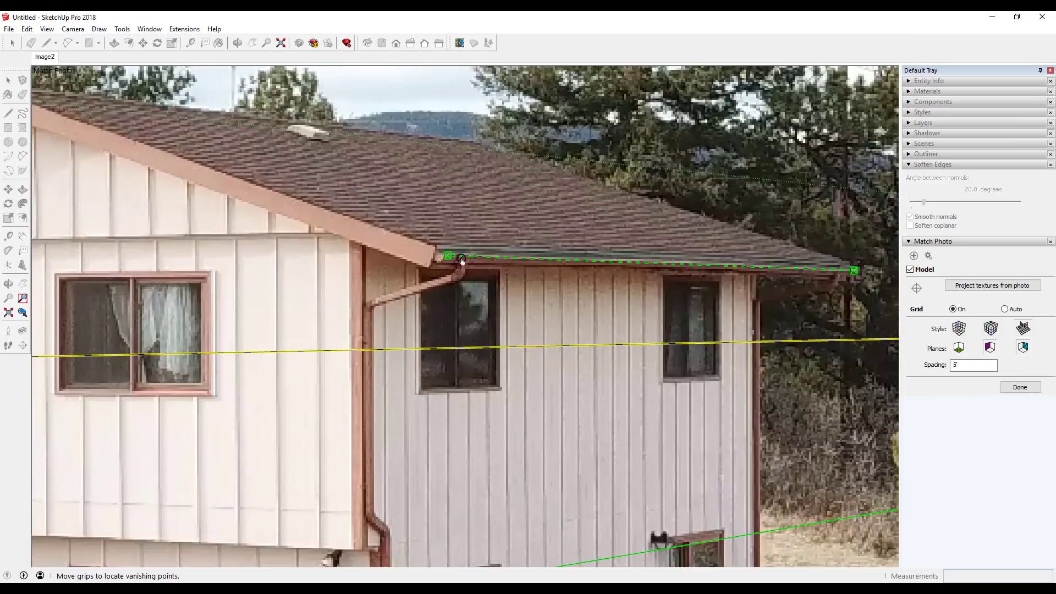
{"action": "left_click_drag", "start_coordinate": [444, 256], "coordinate": [445, 256]}
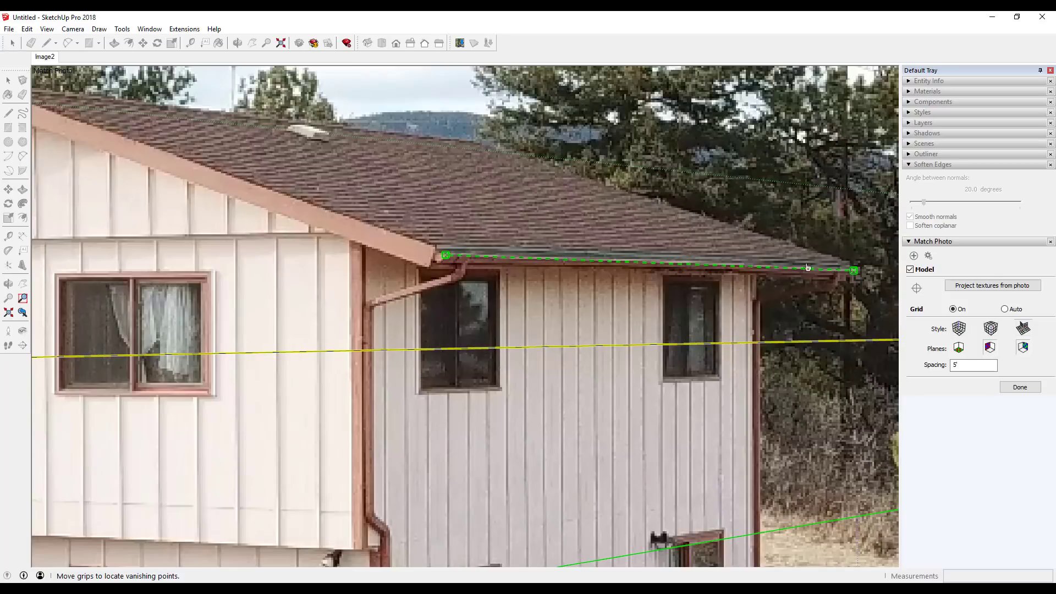
{"action": "mouse_move", "coordinate": [853, 270]}
{"action": "left_mouse_down"}
{"action": "mouse_move", "coordinate": [827, 270]}
{"action": "mouse_move", "coordinate": [825, 258]}
{"action": "mouse_move", "coordinate": [842, 265]}
{"action": "left_mouse_up"}
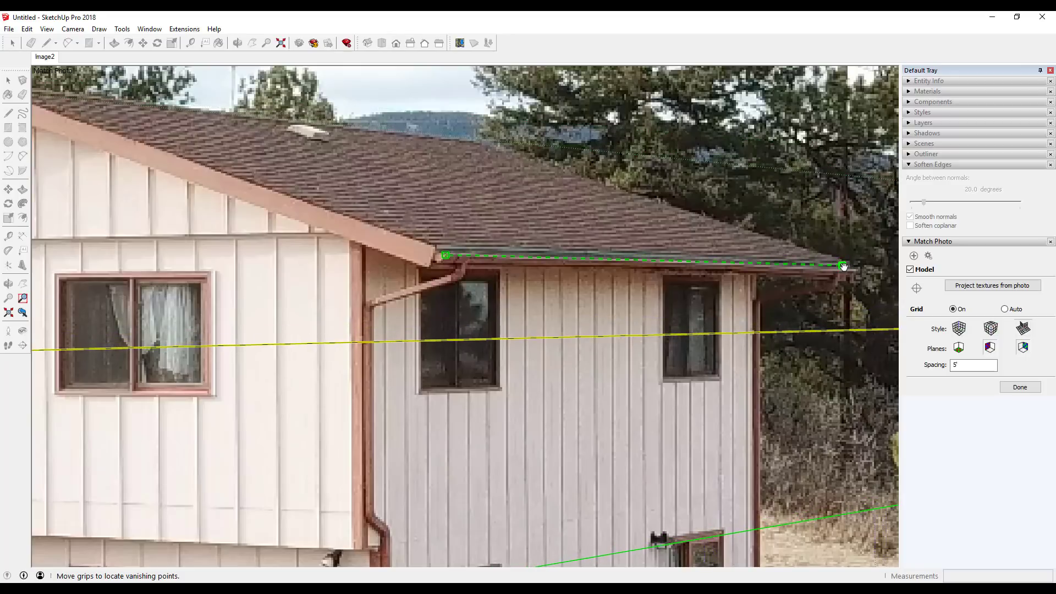
{"action": "scroll", "coordinate": [451, 258], "scroll_direction": "down", "scroll_amount": 5}
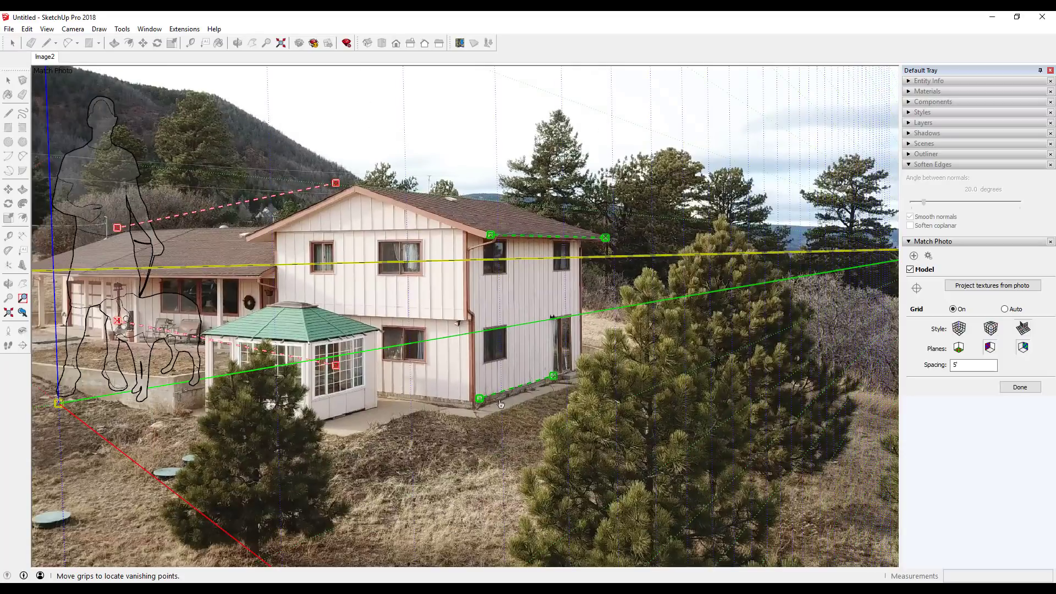
{"action": "scroll", "coordinate": [549, 377], "scroll_direction": "up", "scroll_amount": 5}
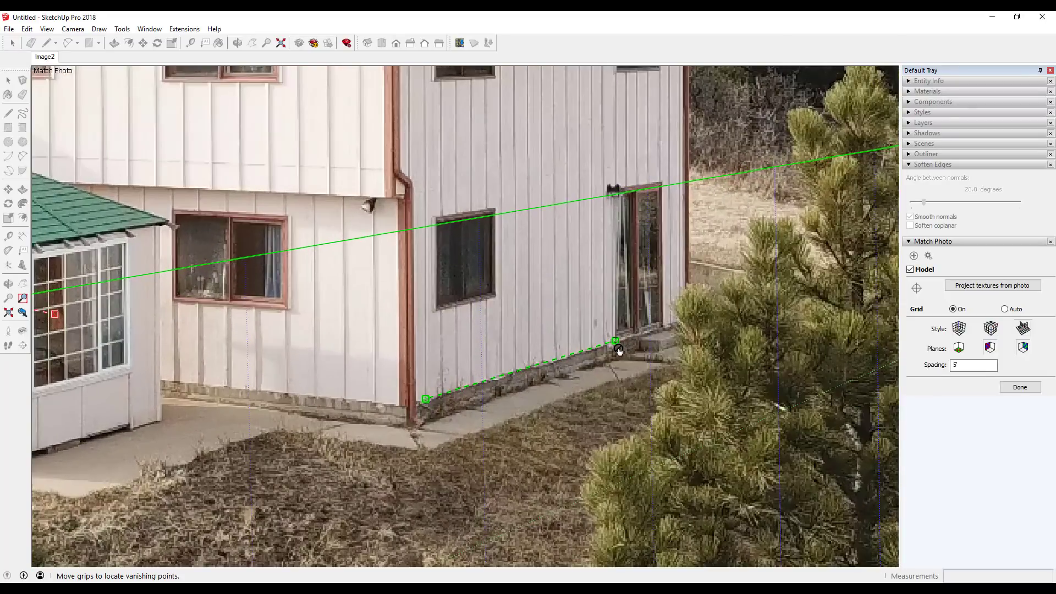
{"action": "left_click_drag", "start_coordinate": [619, 345], "coordinate": [609, 346]}
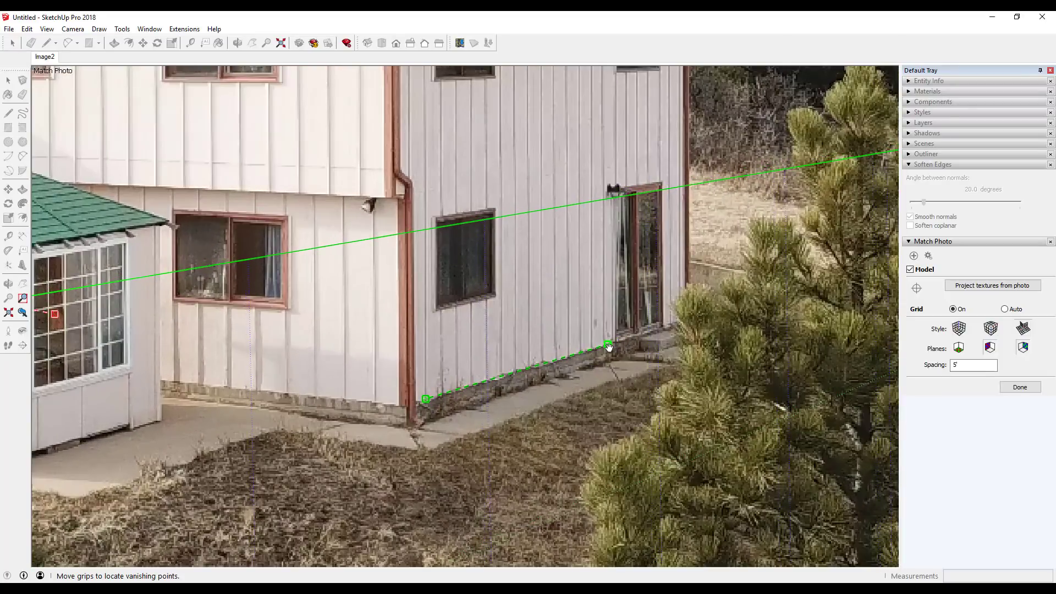
{"action": "left_click_drag", "start_coordinate": [427, 400], "coordinate": [421, 402]}
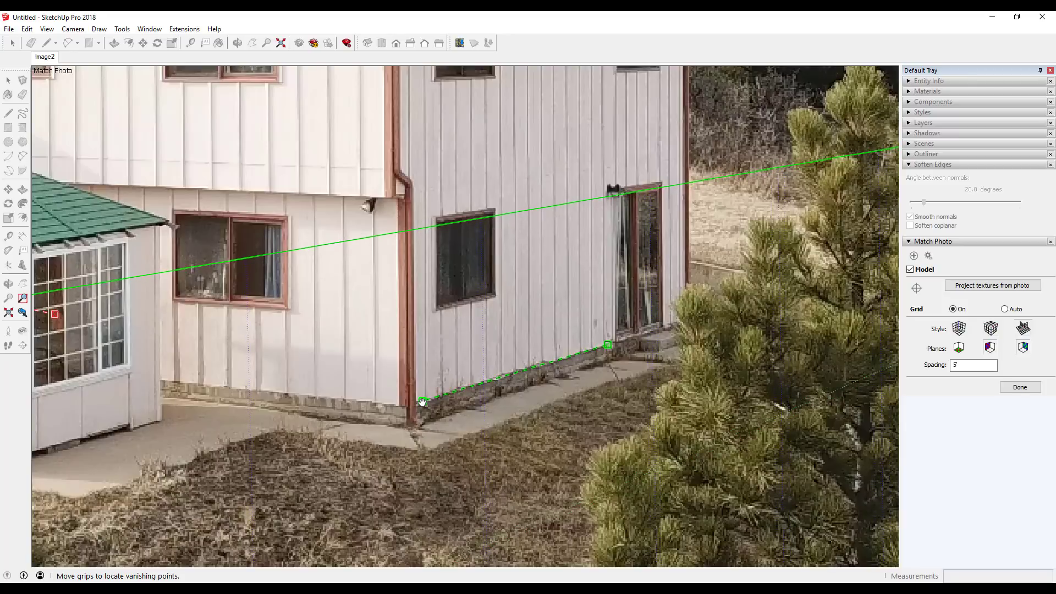
{"action": "scroll", "coordinate": [657, 344], "scroll_direction": "down", "scroll_amount": 4}
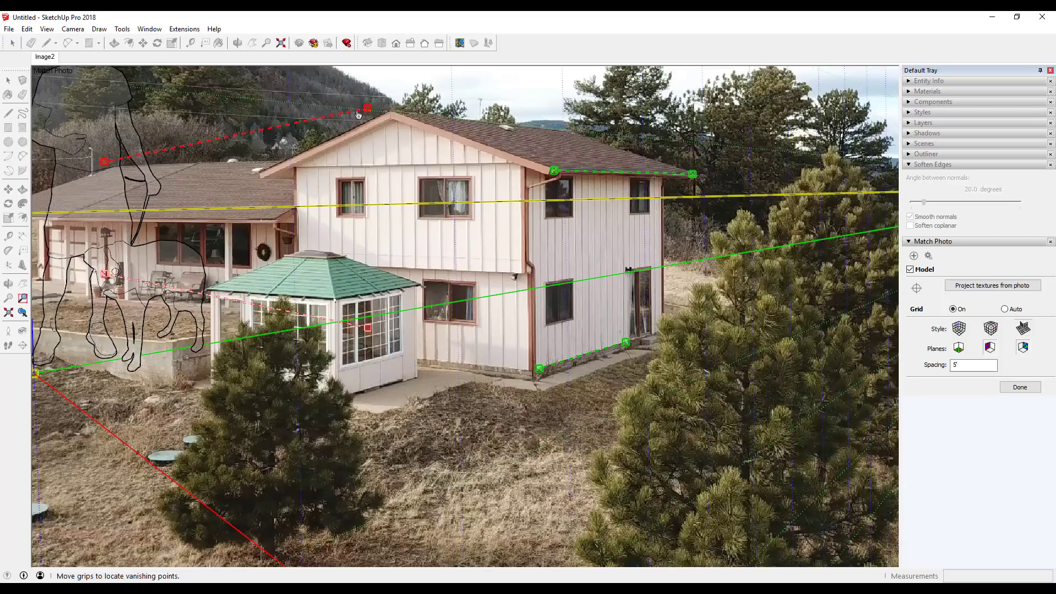
Align the red vanishing bars with the front roof edge and the front wall base.
{"action": "left_click_drag", "start_coordinate": [368, 108], "coordinate": [473, 163]}
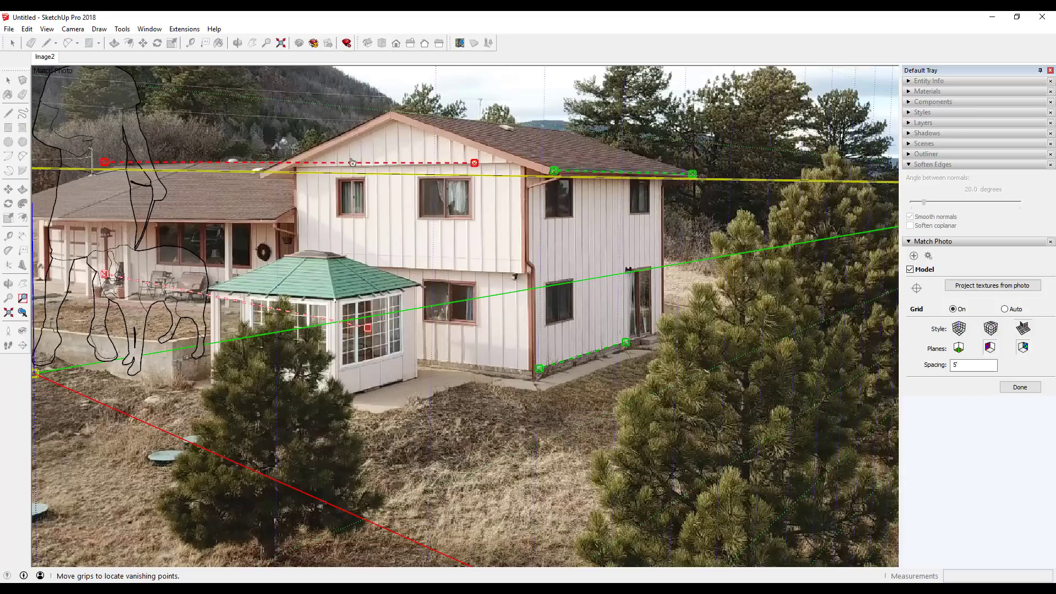
{"action": "left_click_drag", "start_coordinate": [105, 162], "coordinate": [308, 168]}
{"action": "left_click_drag", "start_coordinate": [338, 323], "coordinate": [491, 364]}
{"action": "scroll", "coordinate": [491, 364], "scroll_direction": "up", "scroll_amount": 4}
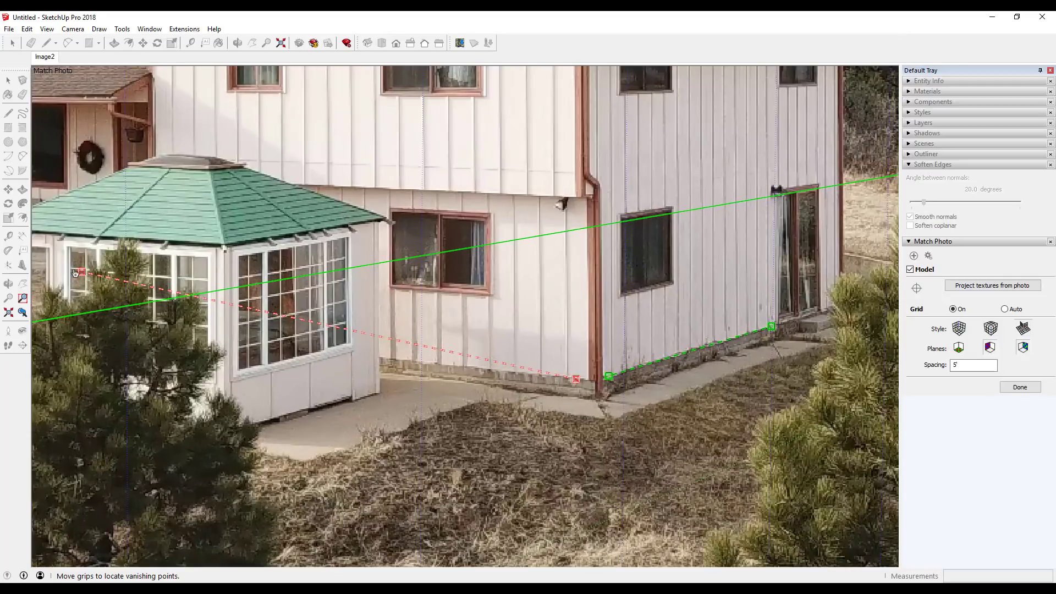
{"action": "left_click_drag", "start_coordinate": [81, 272], "coordinate": [426, 362]}
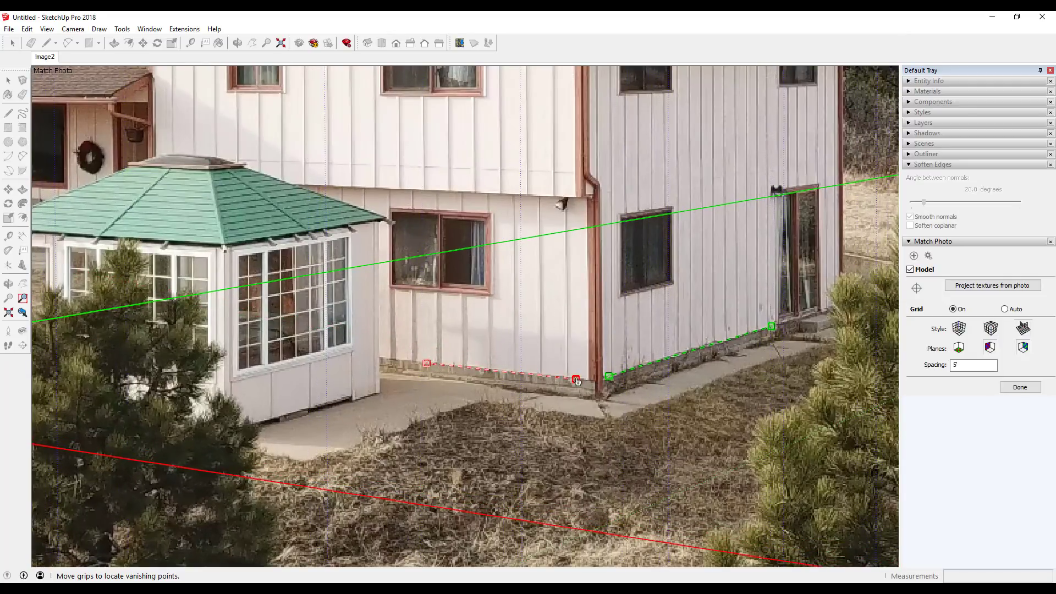
{"action": "left_click_drag", "start_coordinate": [575, 380], "coordinate": [574, 379]}
{"action": "scroll", "coordinate": [564, 382], "scroll_direction": "down", "scroll_amount": 3}
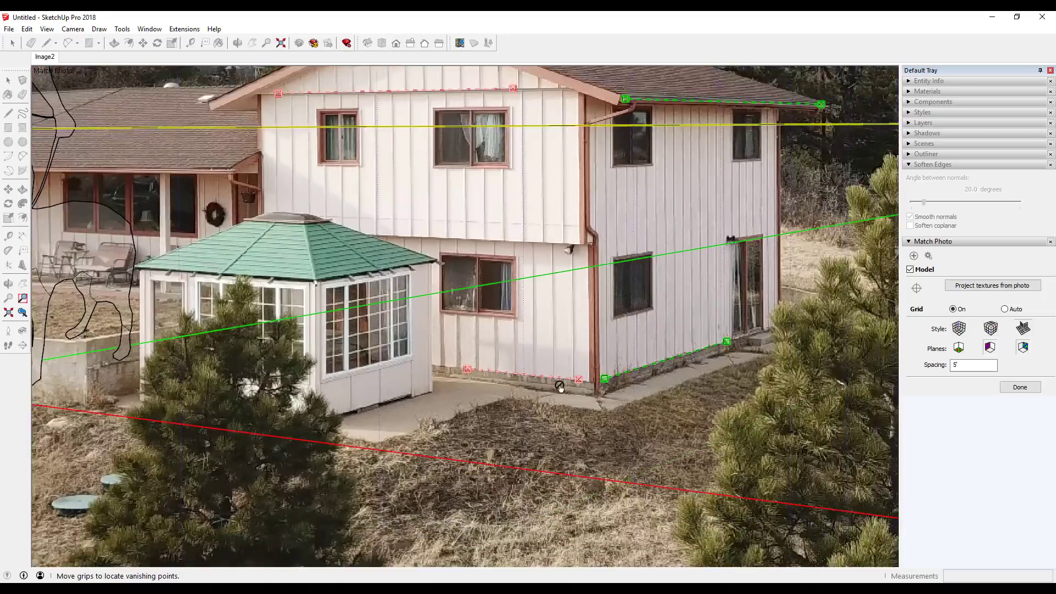
{"action": "scroll", "coordinate": [423, 337], "scroll_direction": "down", "scroll_amount": 3}
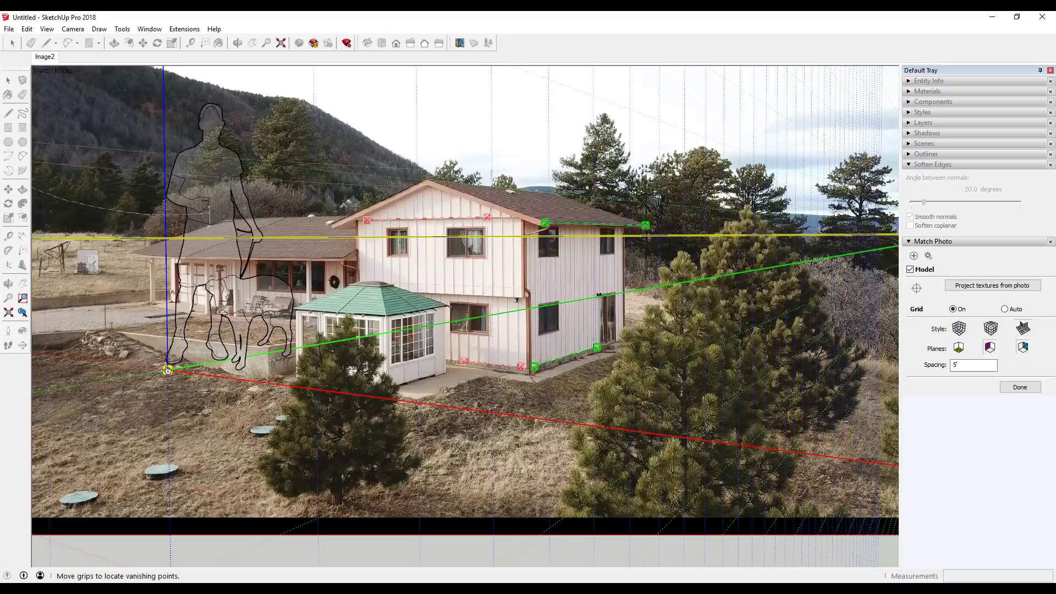
{"action": "scroll", "coordinate": [462, 367], "scroll_direction": "up", "scroll_amount": 3}
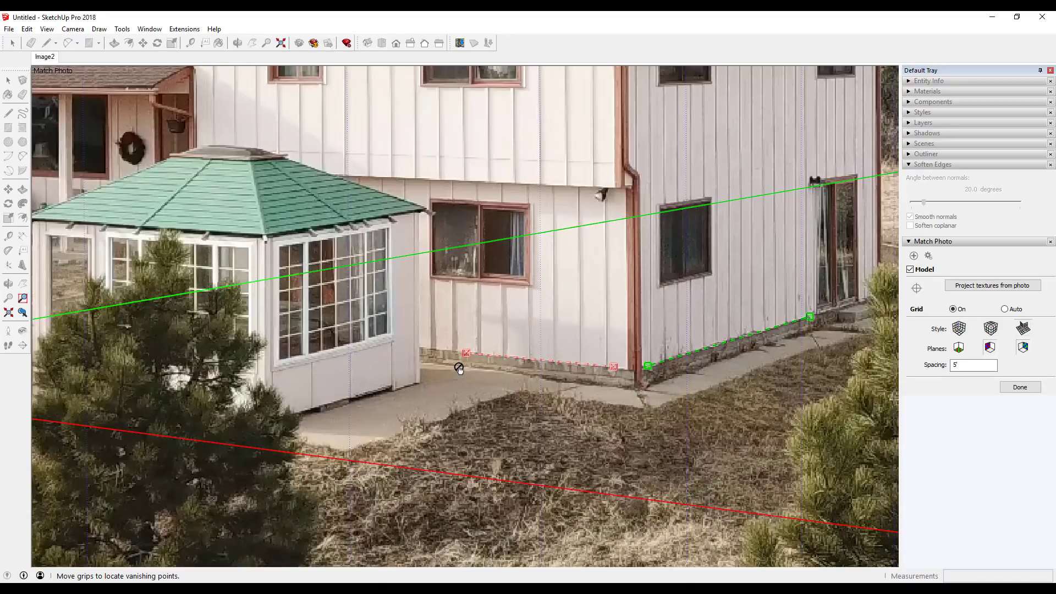
{"action": "left_click_drag", "start_coordinate": [467, 353], "coordinate": [420, 349]}
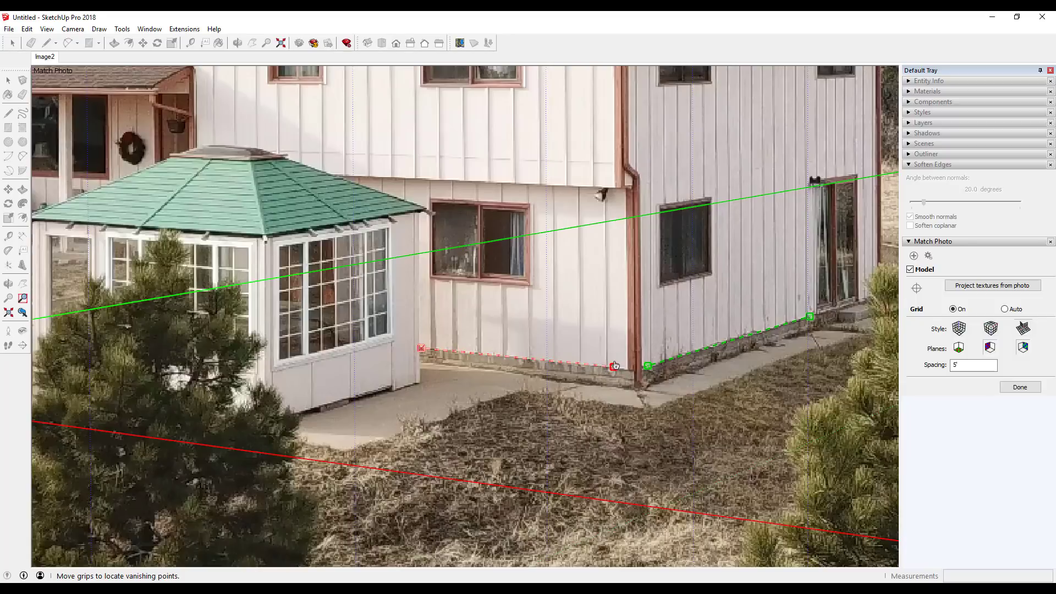
Move the axis origin grip onto the house's ground corner.
{"action": "scroll", "coordinate": [632, 270], "scroll_direction": "down", "scroll_amount": 5}
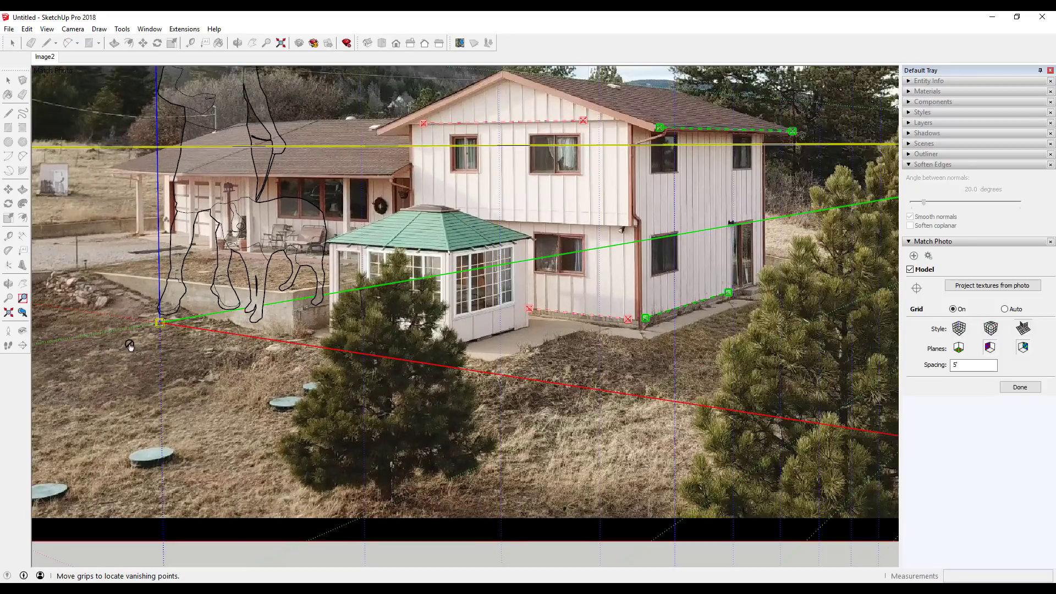
{"action": "left_click_drag", "start_coordinate": [159, 323], "coordinate": [636, 330]}
{"action": "scroll", "coordinate": [636, 328], "scroll_direction": "up", "scroll_amount": 5}
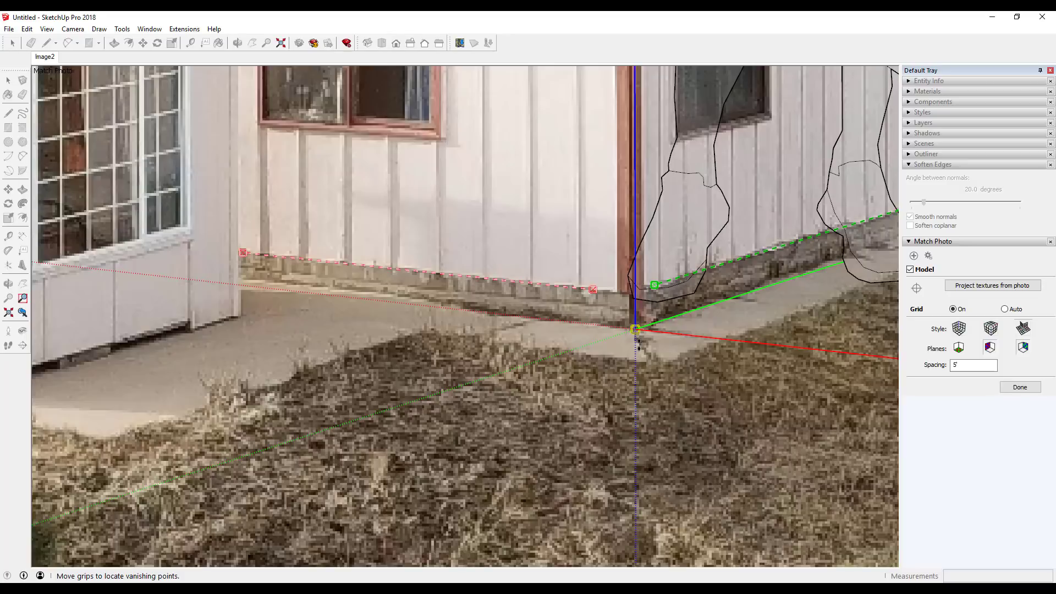
{"action": "scroll", "coordinate": [584, 308], "scroll_direction": "down", "scroll_amount": 1}
{"action": "scroll", "coordinate": [585, 308], "scroll_direction": "down", "scroll_amount": 5}
{"action": "scroll", "coordinate": [571, 127], "scroll_direction": "up", "scroll_amount": 3}
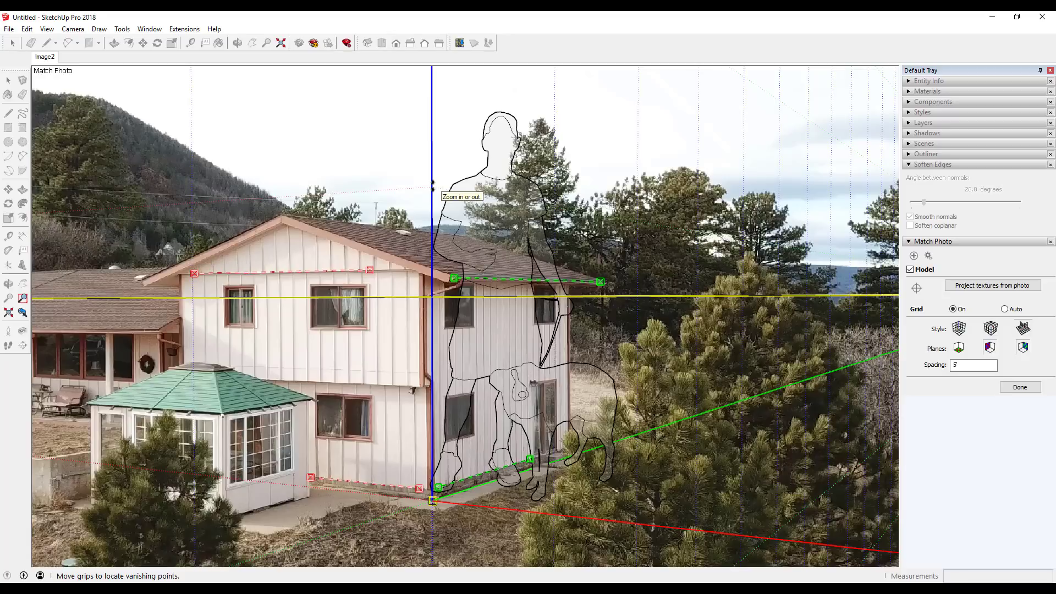
Drag along the blue axis to shrink the match scale so the figure is human-sized.
{"action": "left_click_drag", "start_coordinate": [432, 148], "coordinate": [412, 422]}
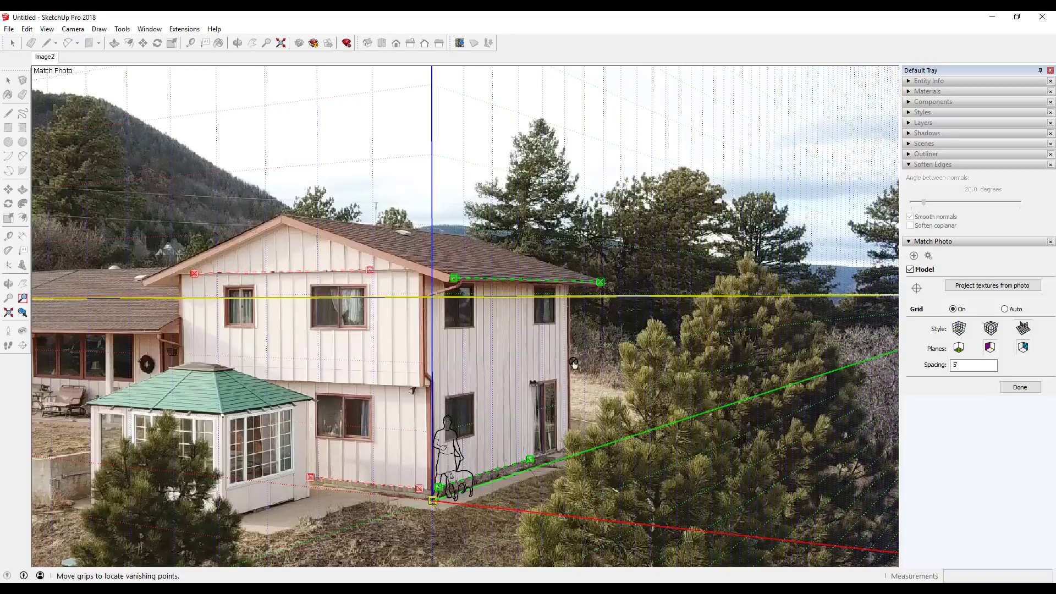
{"action": "scroll", "coordinate": [574, 366], "scroll_direction": "down", "scroll_amount": 3}
{"action": "scroll", "coordinate": [458, 400], "scroll_direction": "up", "scroll_amount": 3}
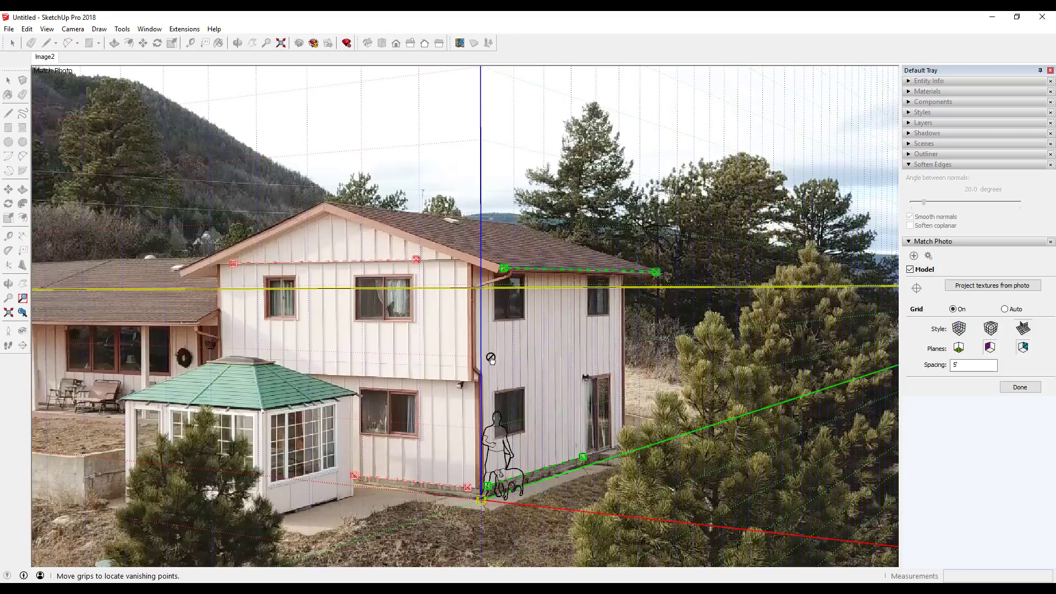
Finish the photo match, orbit away, then return to the Image2 scene zoomed on the house.
{"action": "left_click", "coordinate": [1020, 388]}
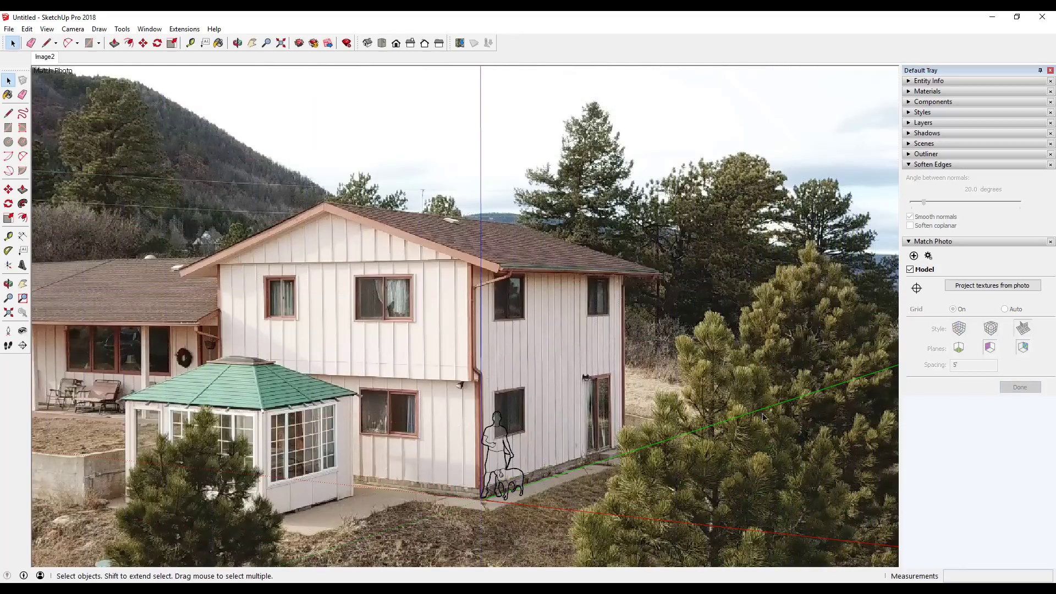
{"action": "middle_click_drag", "start_coordinate": [591, 436], "coordinate": [800, 317]}
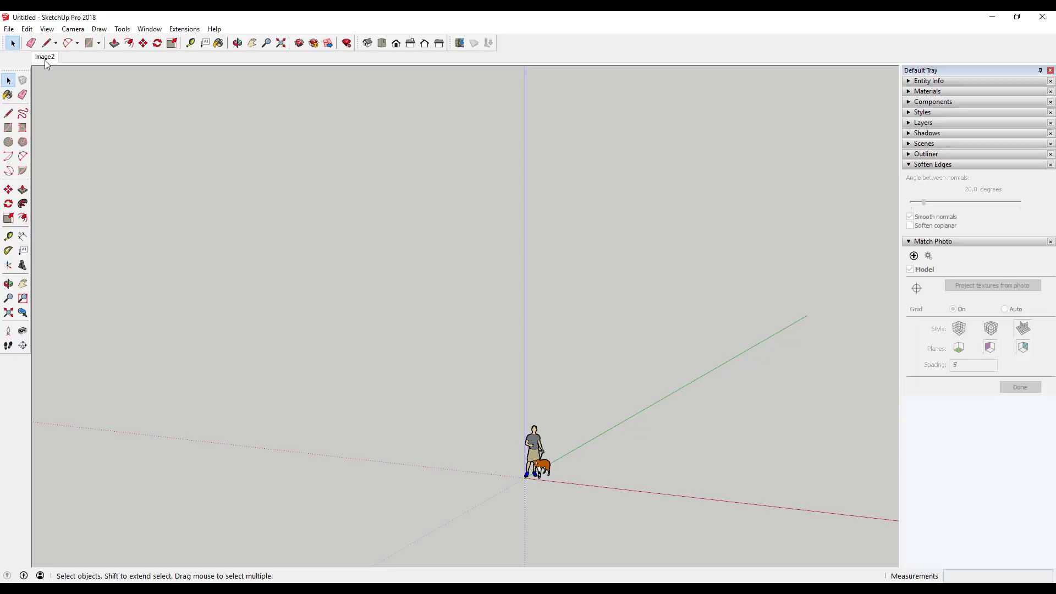
{"action": "left_click", "coordinate": [44, 60]}
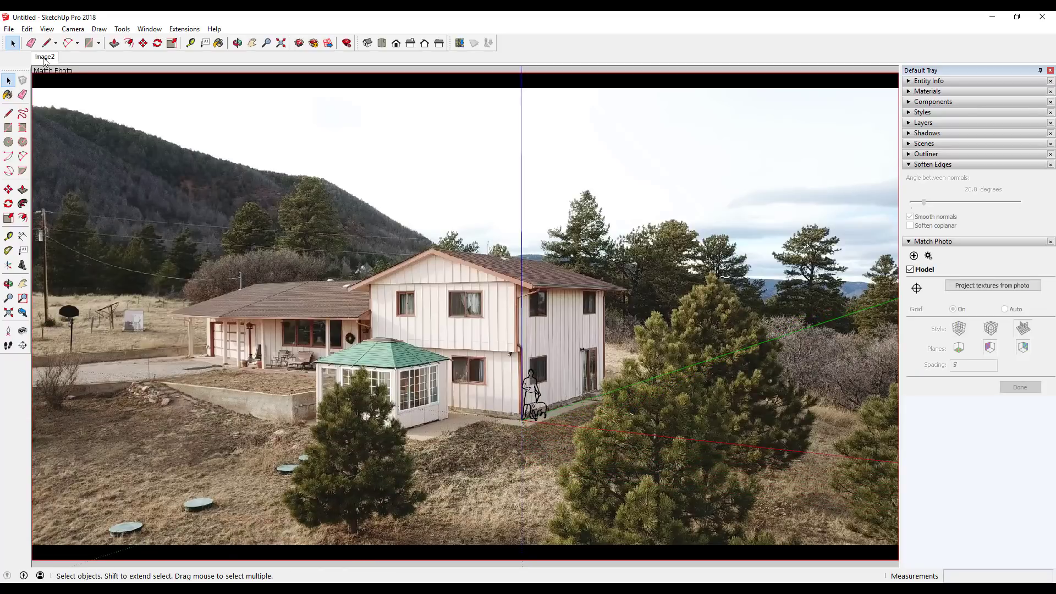
{"action": "scroll", "coordinate": [525, 420], "scroll_direction": "up", "scroll_amount": 5}
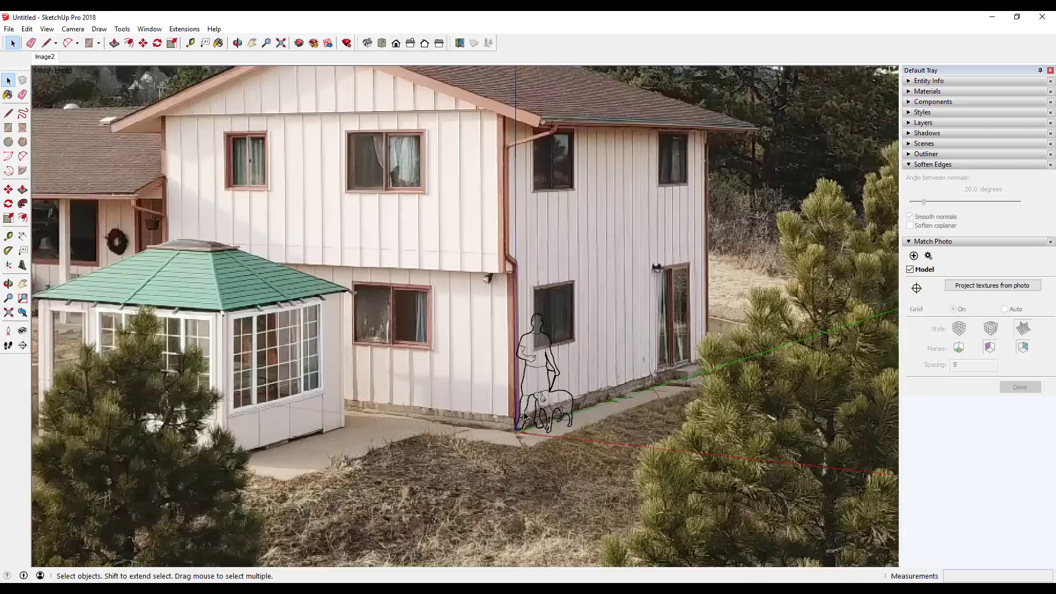
Draw test edges from the ground corner along the wall base and up the far corner.
{"action": "key", "text": "l"}
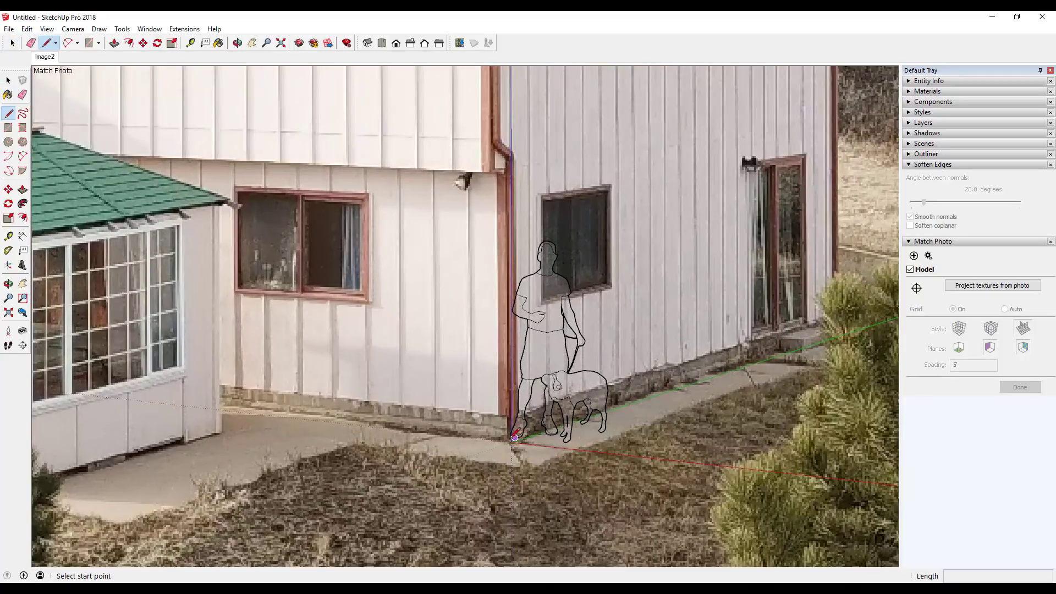
{"action": "left_click", "coordinate": [512, 441]}
{"action": "scroll", "coordinate": [814, 330], "scroll_direction": "down", "scroll_amount": 2}
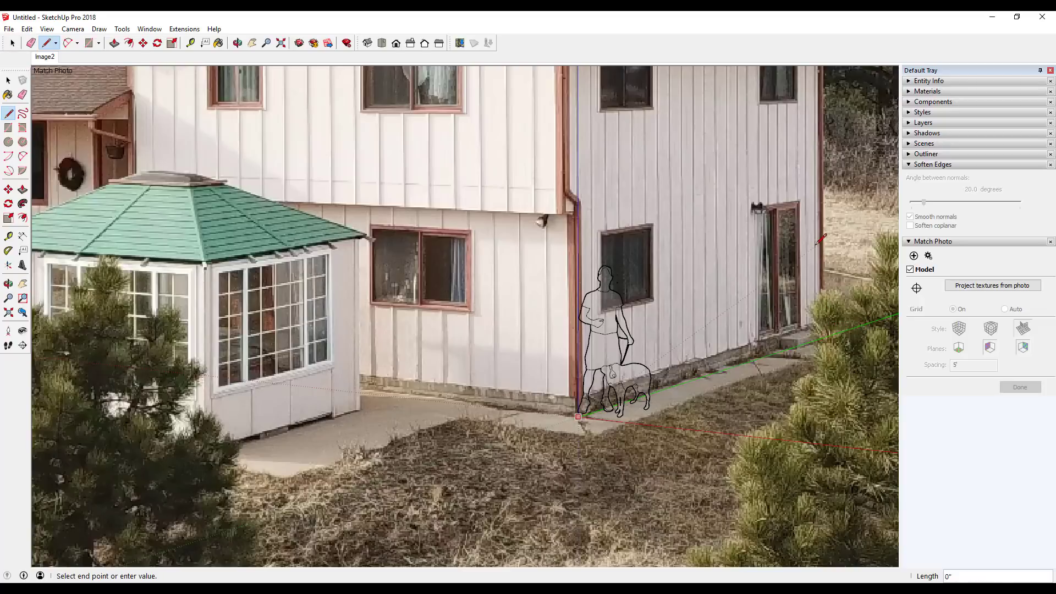
{"action": "left_click", "coordinate": [821, 338]}
{"action": "scroll", "coordinate": [823, 202], "scroll_direction": "down", "scroll_amount": 3}
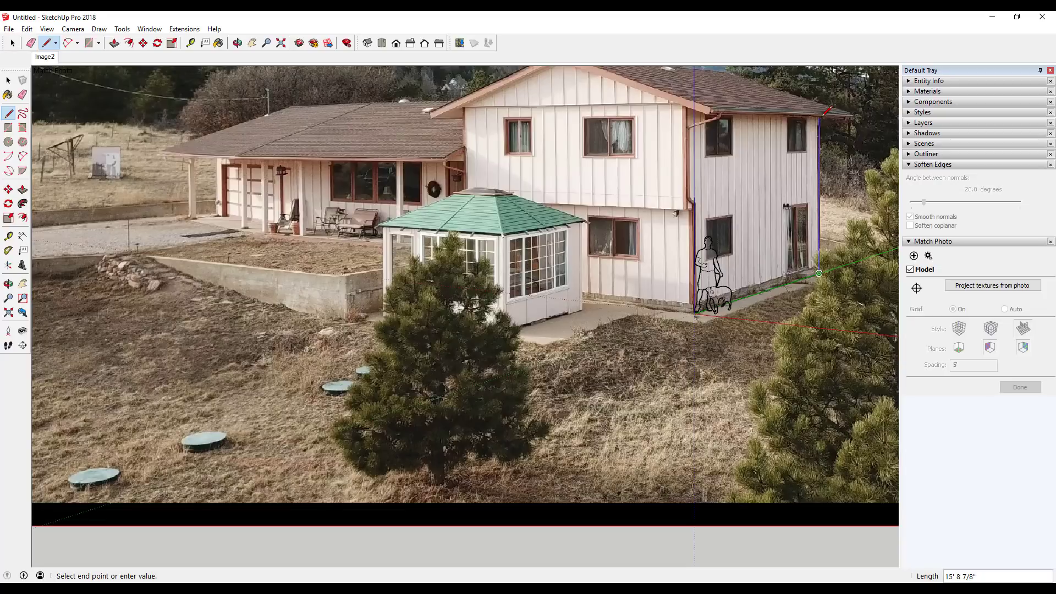
{"action": "left_click", "coordinate": [819, 116]}
{"action": "key", "text": "Escape"}
{"action": "left_click", "coordinate": [694, 313]}
{"action": "left_click", "coordinate": [694, 314]}
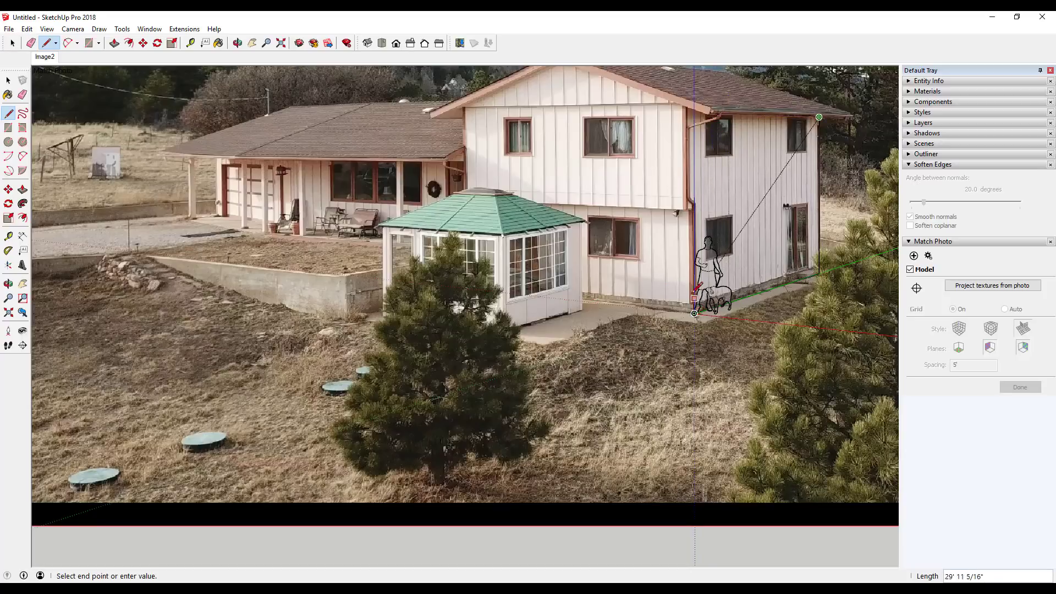
{"action": "key", "text": "space"}
Erase the person-and-dog figure from the model.
{"action": "key", "text": "e"}
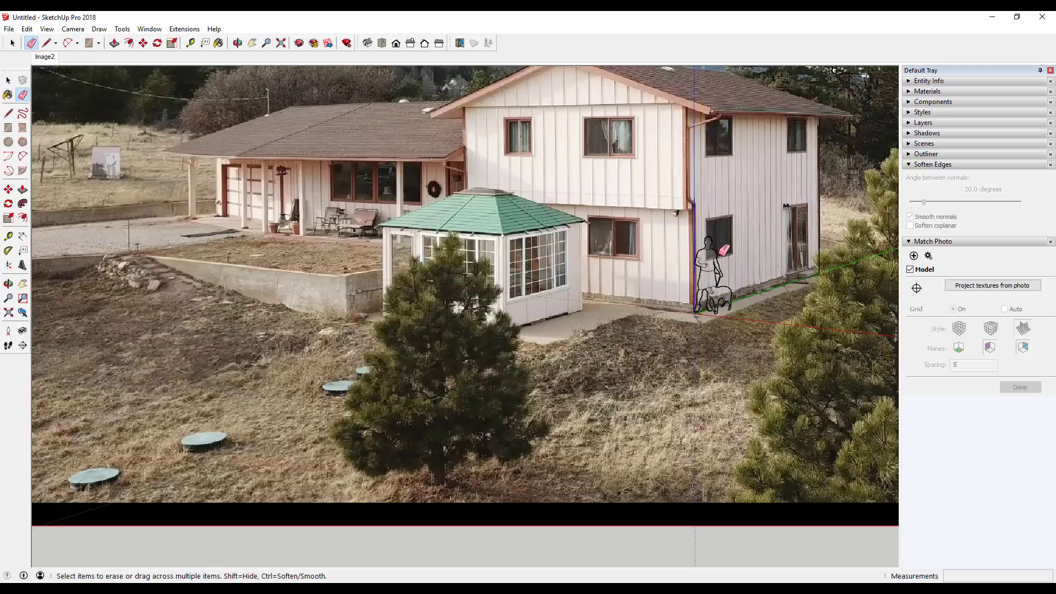
{"action": "right_click", "coordinate": [711, 256]}
{"action": "left_click", "coordinate": [751, 197]}
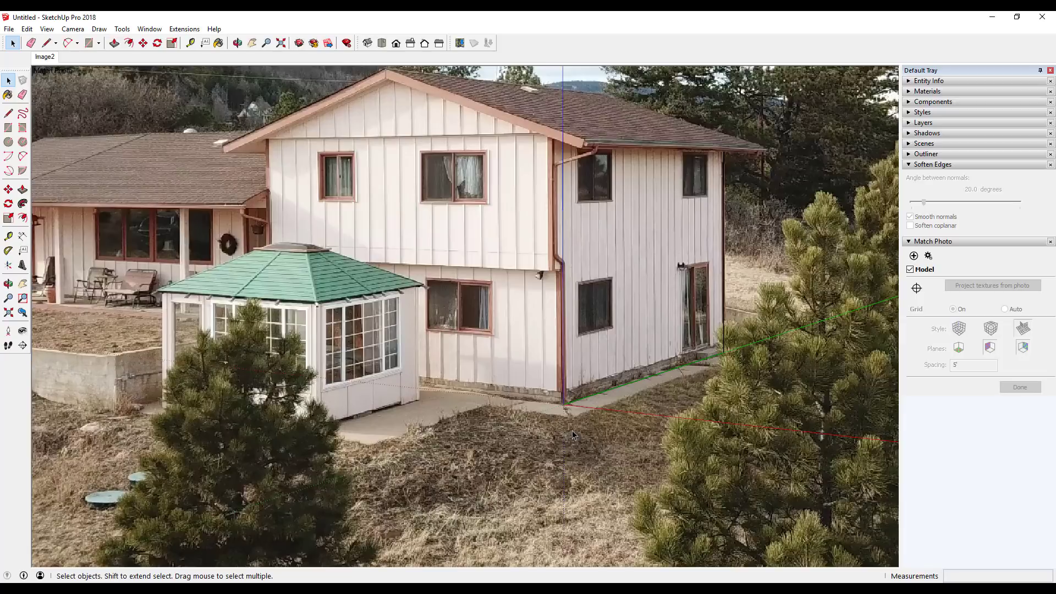
Trace the corner edge and side-wall eave to close the side wall face.
{"action": "key", "text": "l"}
{"action": "left_click", "coordinate": [564, 404]}
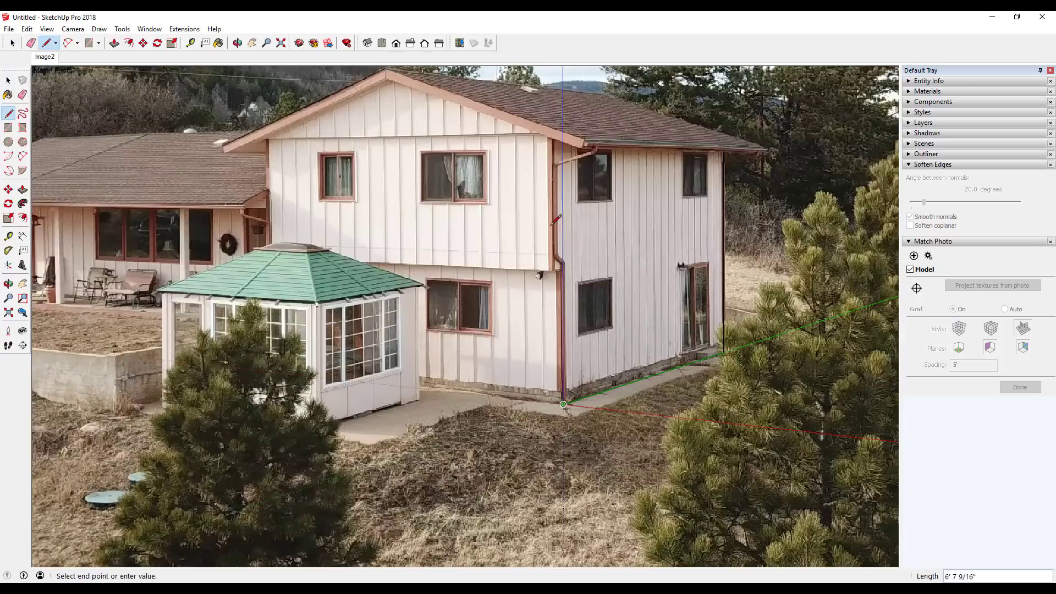
{"action": "left_click", "coordinate": [562, 133]}
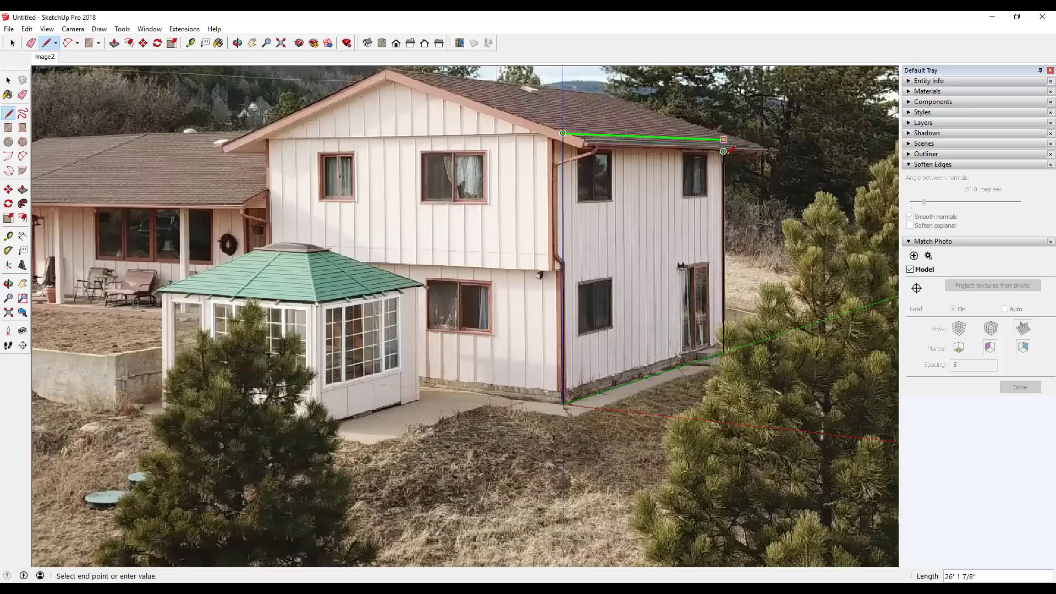
{"action": "left_click", "coordinate": [723, 151]}
{"action": "key", "text": "Escape"}
{"action": "key", "text": "space"}
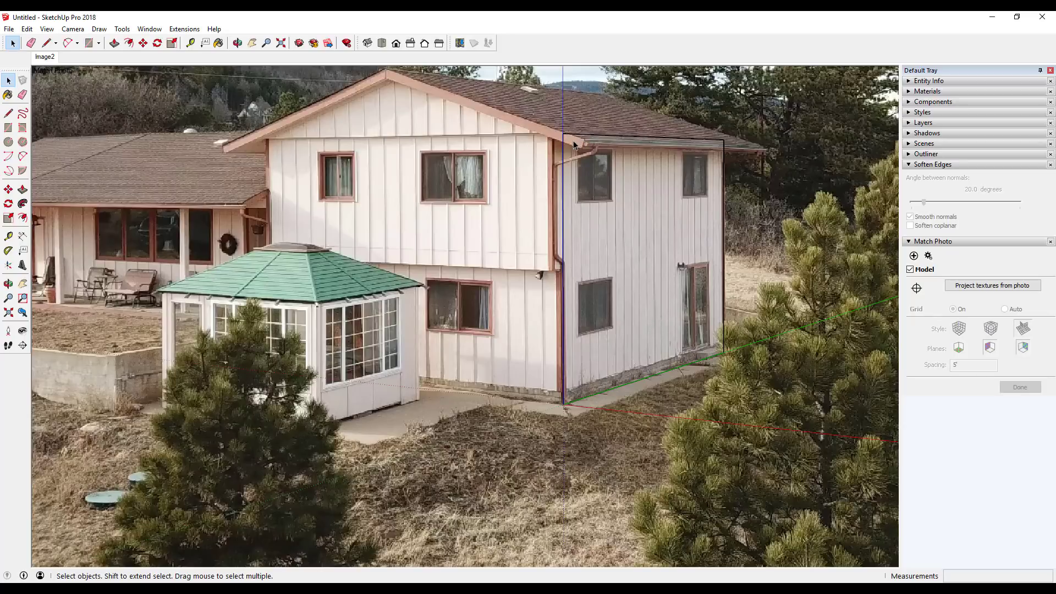
Trace the front wall's eave, left side and base to close the front wall face.
{"action": "key", "text": "l"}
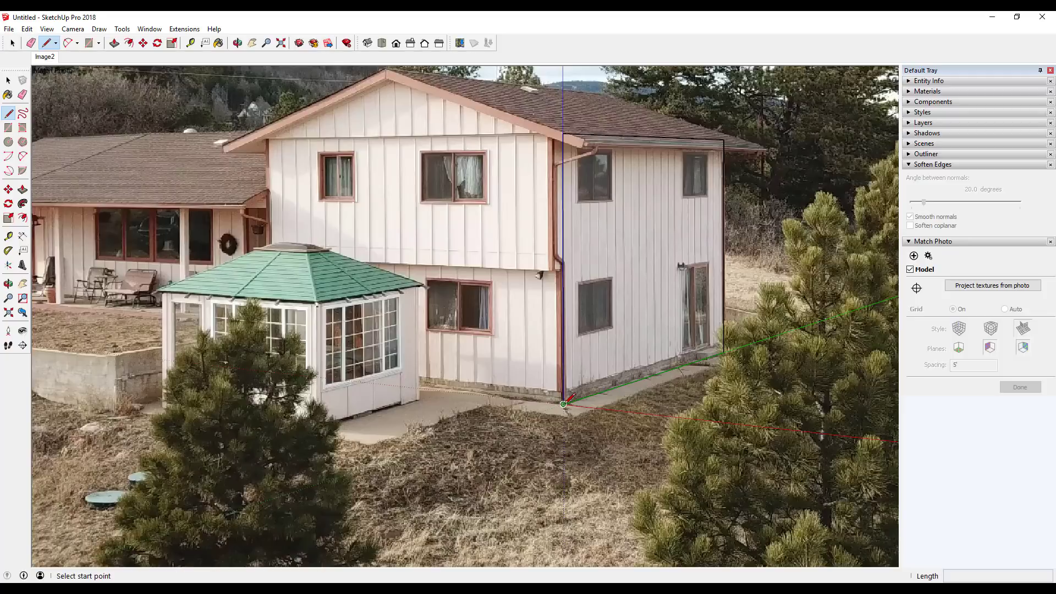
{"action": "left_click", "coordinate": [563, 132]}
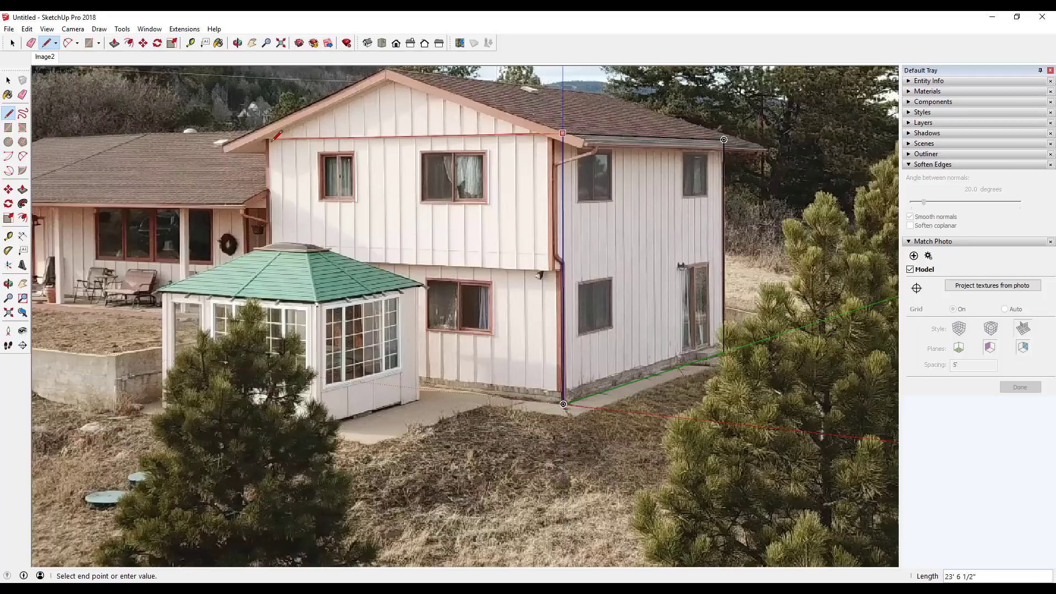
{"action": "left_click", "coordinate": [266, 138]}
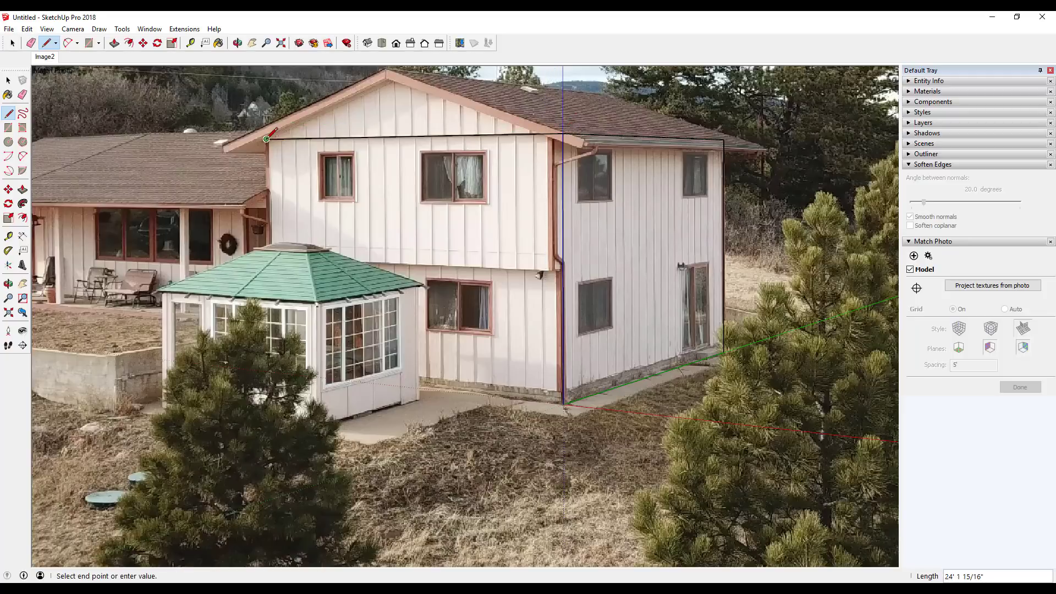
{"action": "left_click", "coordinate": [268, 371]}
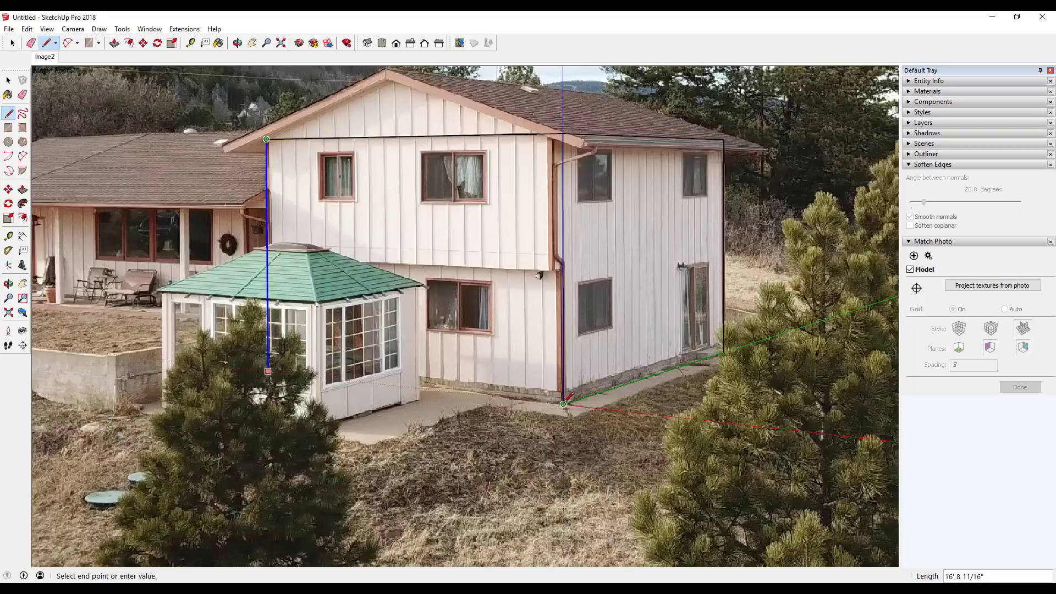
{"action": "left_click", "coordinate": [564, 404]}
{"action": "key", "text": "space"}
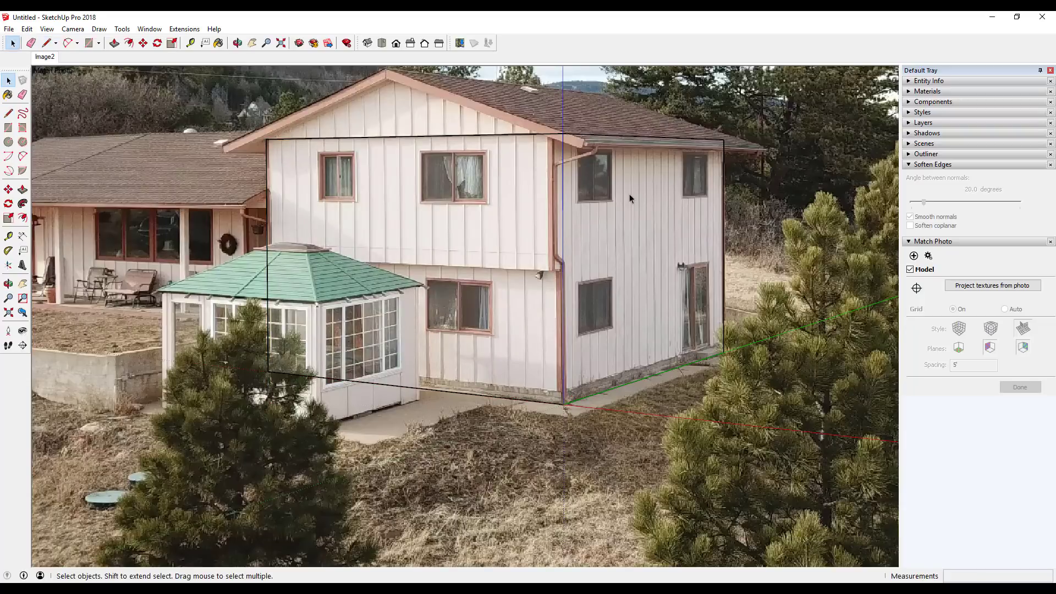
{"action": "middle_click_drag", "start_coordinate": [629, 194], "coordinate": [561, 212]}
Reverse the left and right wall faces so their white fronts face outward, then return to the Image2 scene.
{"action": "right_click", "coordinate": [560, 210]}
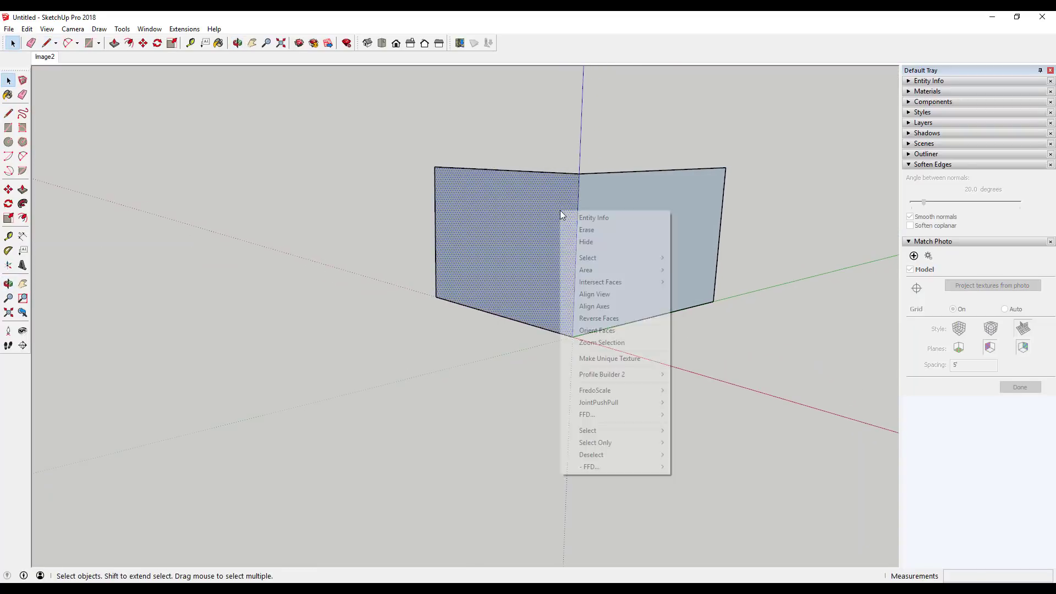
{"action": "left_click", "coordinate": [608, 318]}
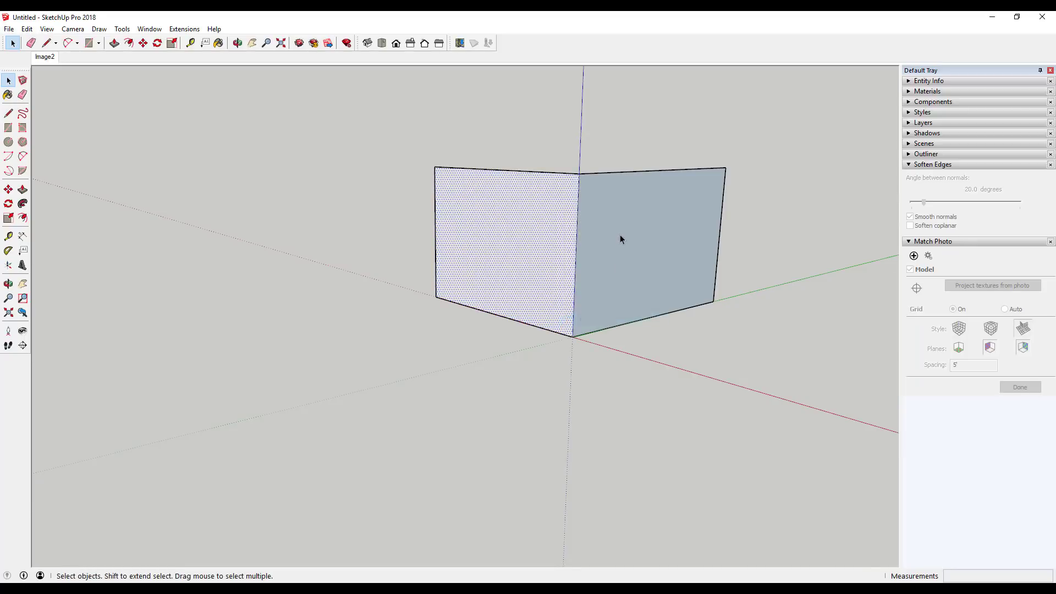
{"action": "right_click", "coordinate": [620, 235]}
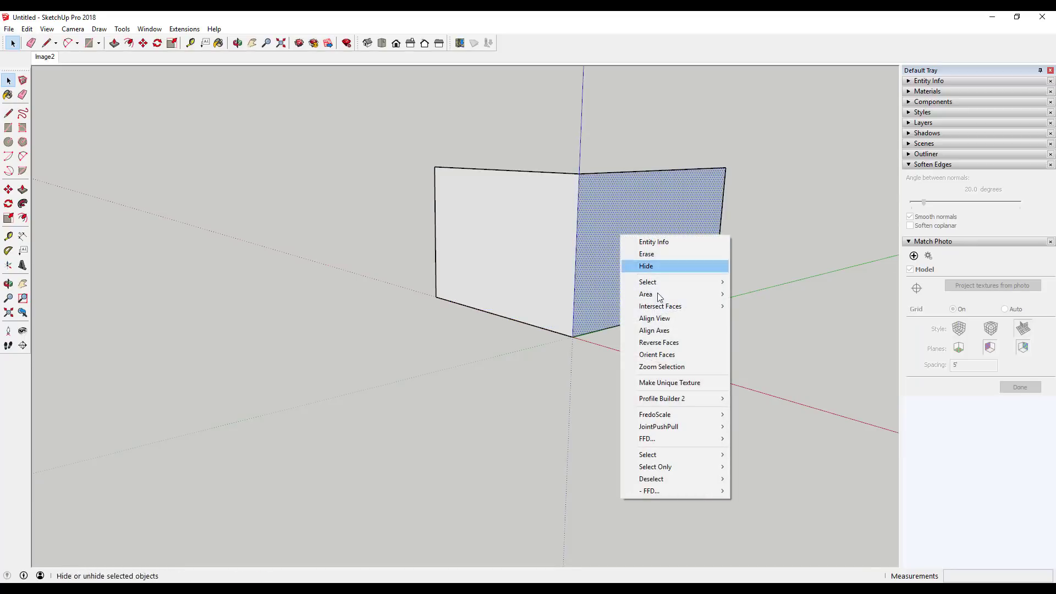
{"action": "left_click", "coordinate": [658, 342]}
{"action": "left_click", "coordinate": [39, 57]}
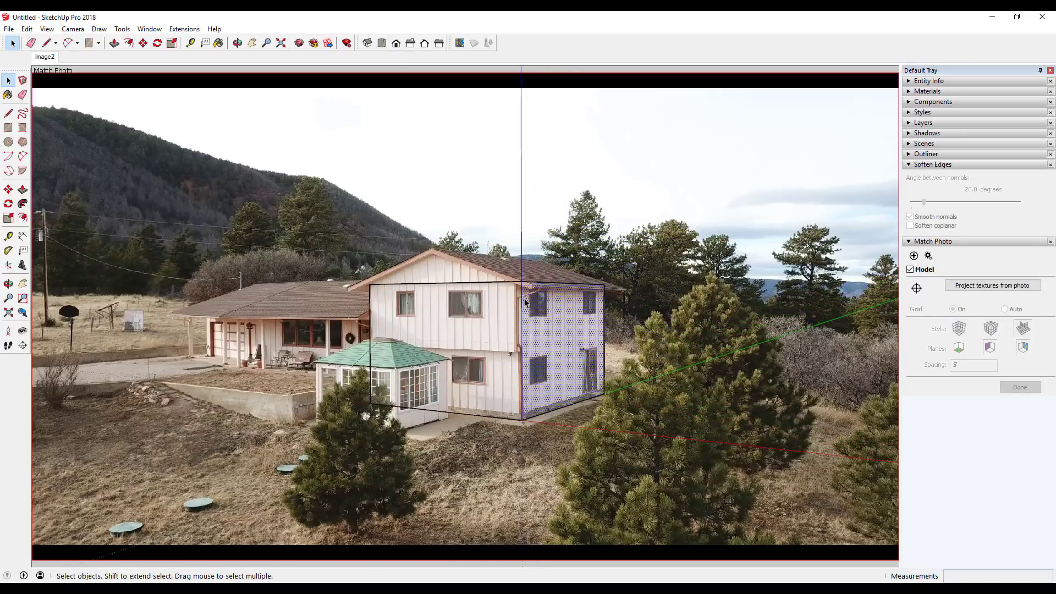
Draw lines from the wall top up to the roof peak and down to both eaves.
{"action": "scroll", "coordinate": [542, 267], "scroll_direction": "up", "scroll_amount": 4}
{"action": "key", "text": "l"}
{"action": "left_click", "coordinate": [284, 274]}
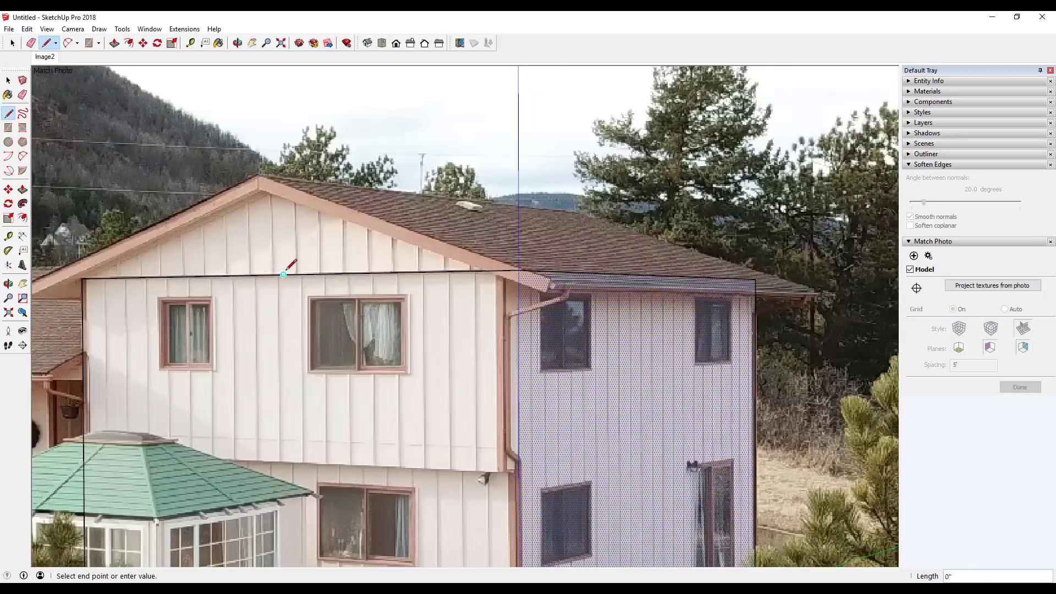
{"action": "left_click", "coordinate": [282, 187]}
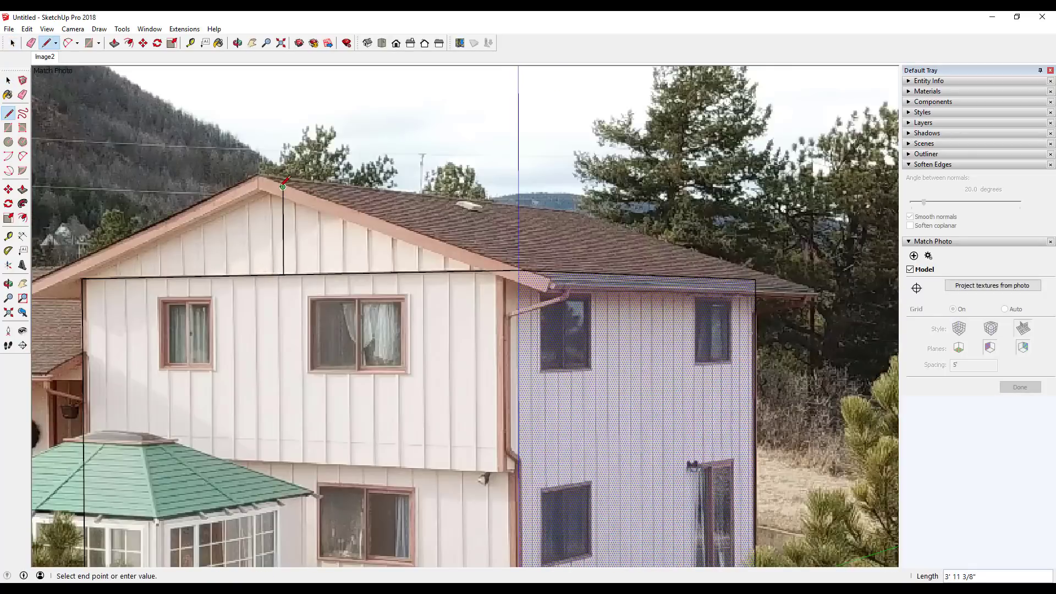
{"action": "left_click", "coordinate": [84, 278]}
{"action": "key", "text": "space"}
{"action": "key", "text": "l"}
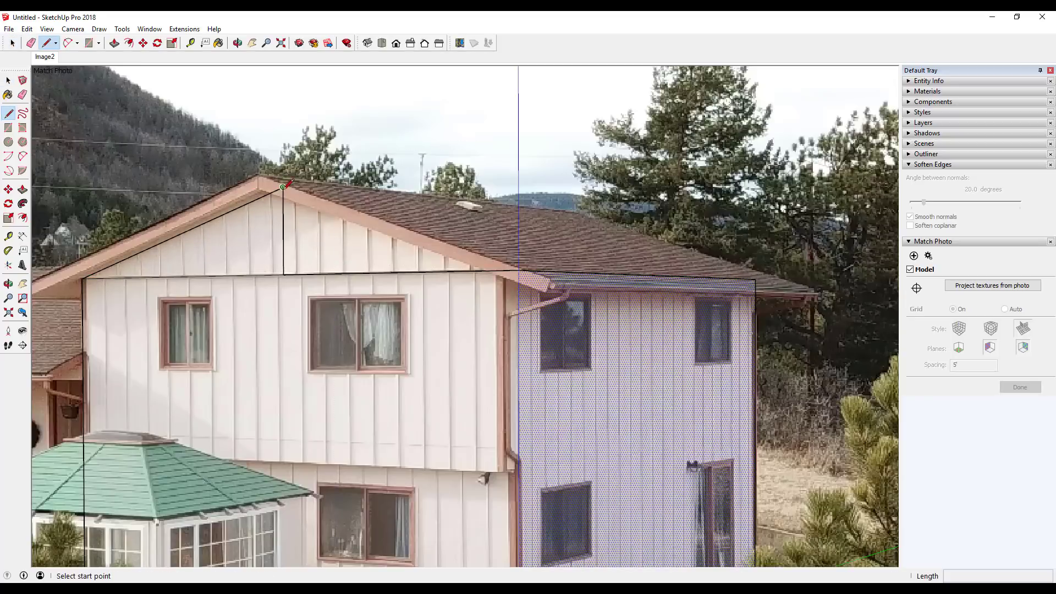
{"action": "left_click", "coordinate": [282, 187]}
{"action": "left_click", "coordinate": [518, 270]}
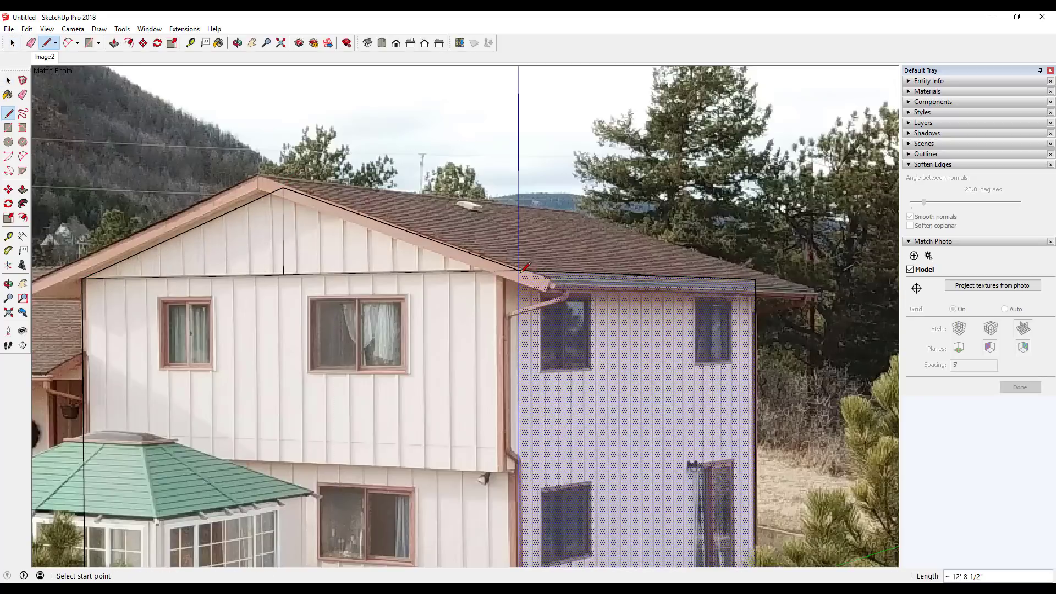
{"action": "key", "text": "space"}
Erase the extra vertical guide line and the leftover eave line from the gable.
{"action": "key", "text": "e"}
{"action": "left_click", "coordinate": [284, 230]}
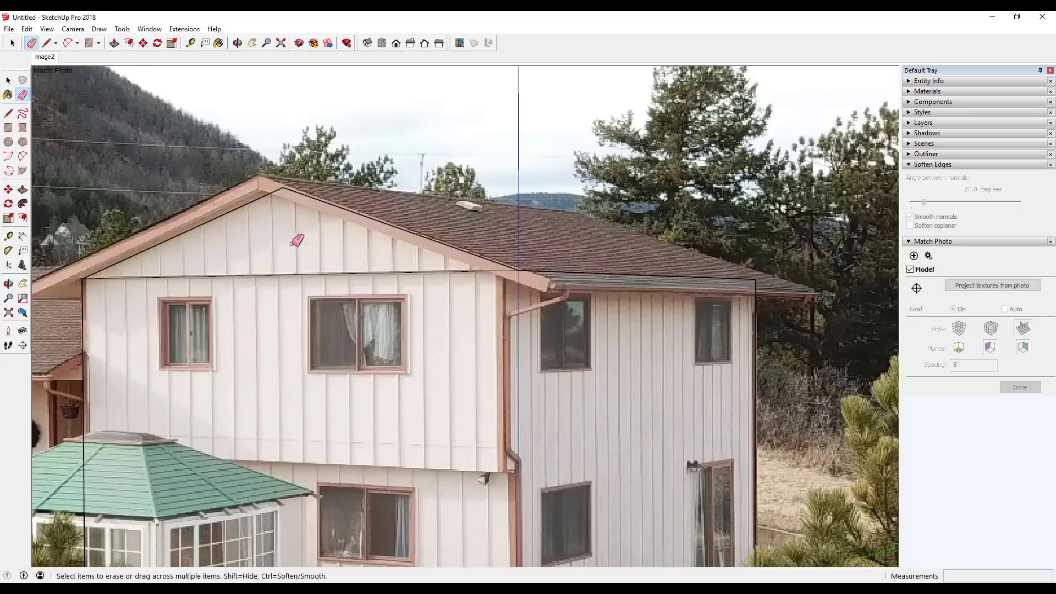
{"action": "left_click", "coordinate": [308, 271]}
{"action": "key", "text": "space"}
{"action": "scroll", "coordinate": [385, 366], "scroll_direction": "down", "scroll_amount": 4}
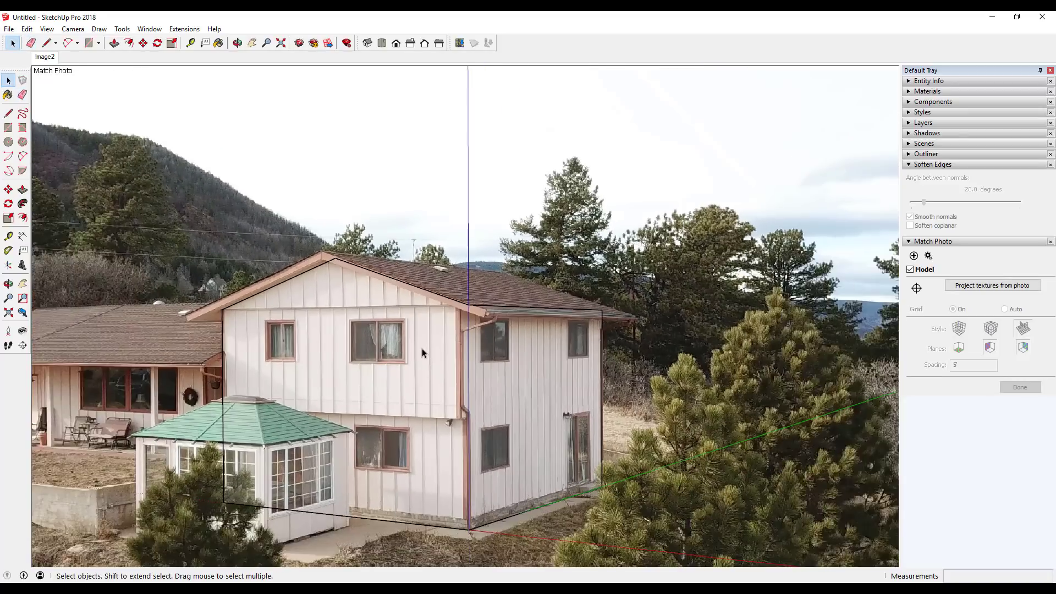
{"action": "scroll", "coordinate": [352, 260], "scroll_direction": "up", "scroll_amount": 1}
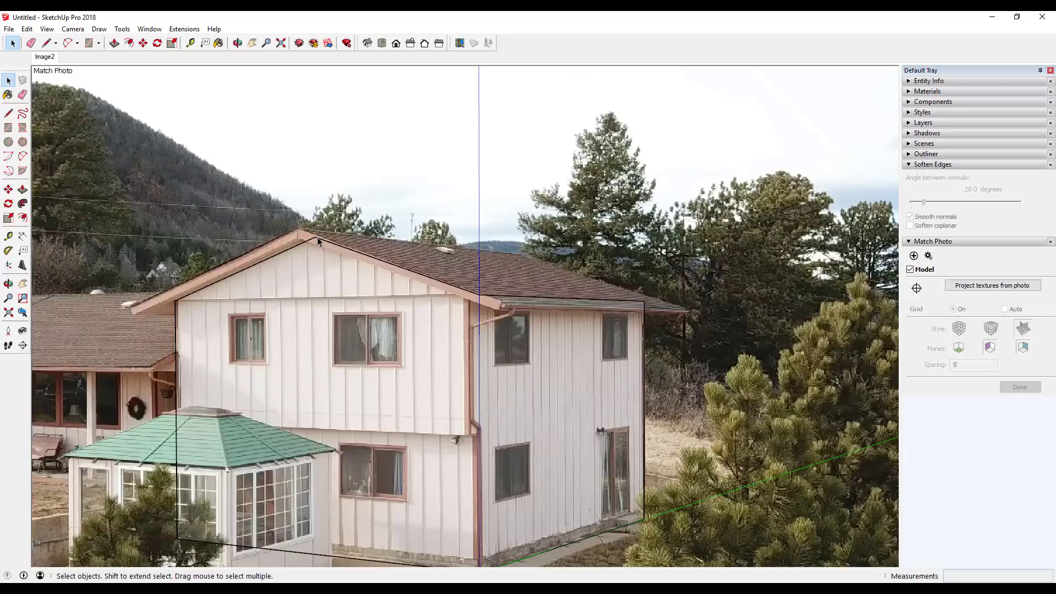
Draw a short vertical edge rising from the roof peak.
{"action": "scroll", "coordinate": [319, 244], "scroll_direction": "up", "scroll_amount": 2}
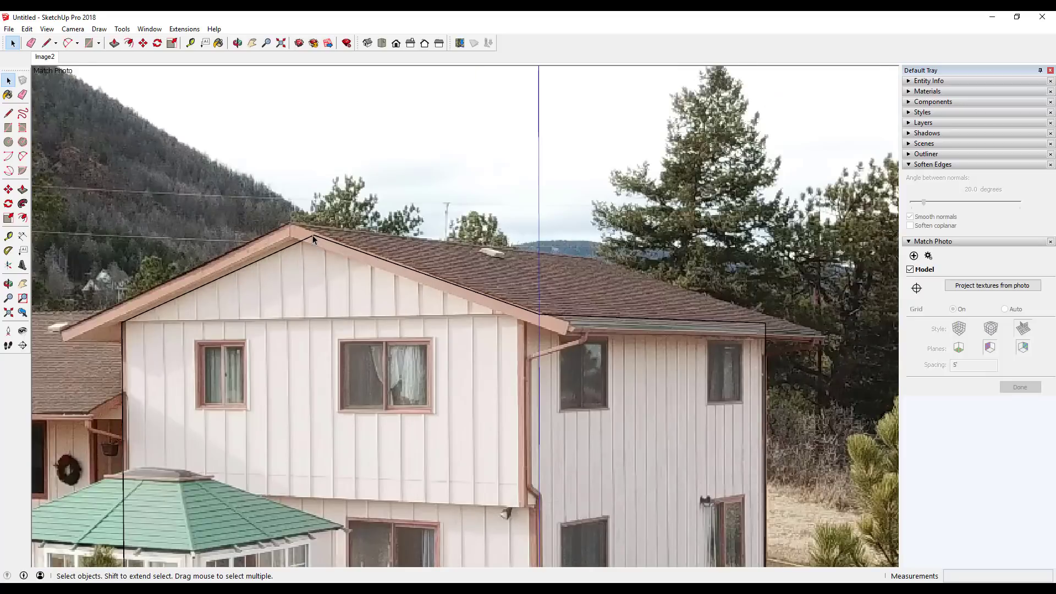
{"action": "key", "text": "l"}
{"action": "left_click", "coordinate": [314, 235]}
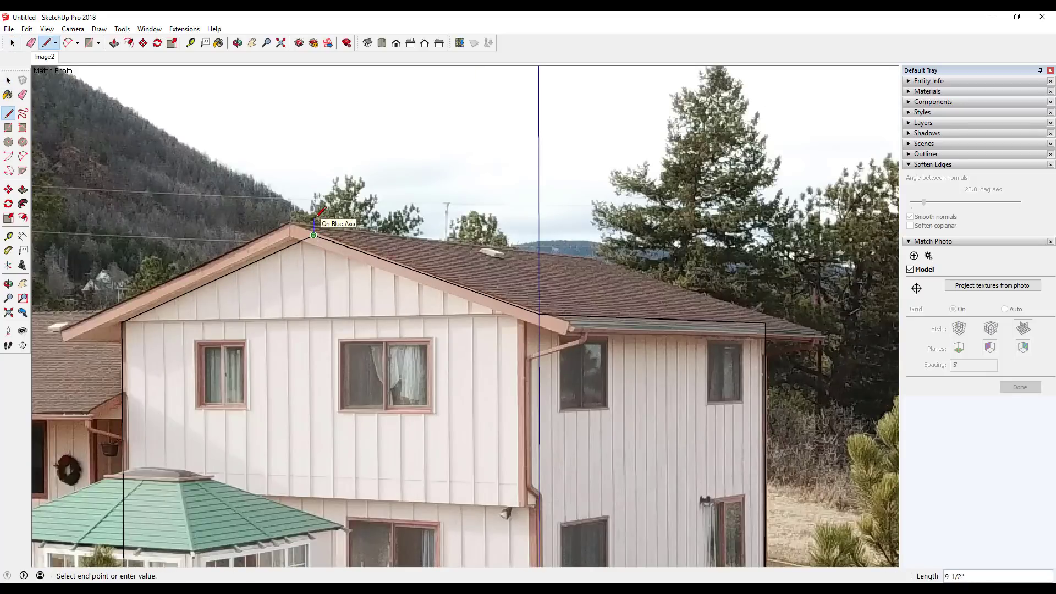
{"action": "left_click", "coordinate": [313, 219]}
{"action": "key", "text": "space"}
Copy the short vertical edge to the right and left eave corners.
{"action": "key", "text": "m"}
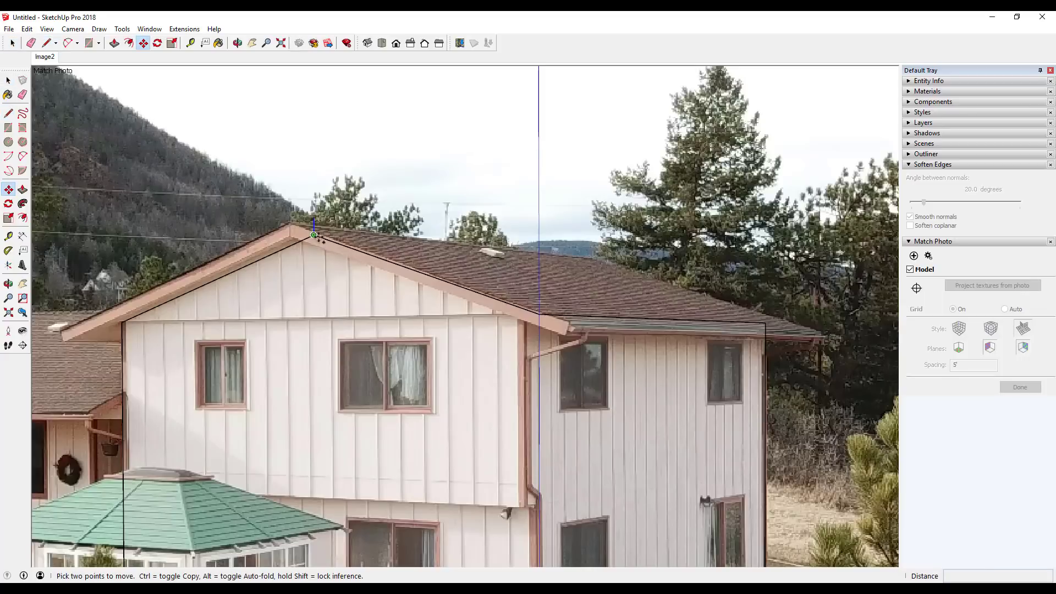
{"action": "left_click", "coordinate": [314, 235]}
{"action": "key", "text": "ctrl"}
{"action": "left_click", "coordinate": [539, 313]}
{"action": "left_click", "coordinate": [539, 313]}
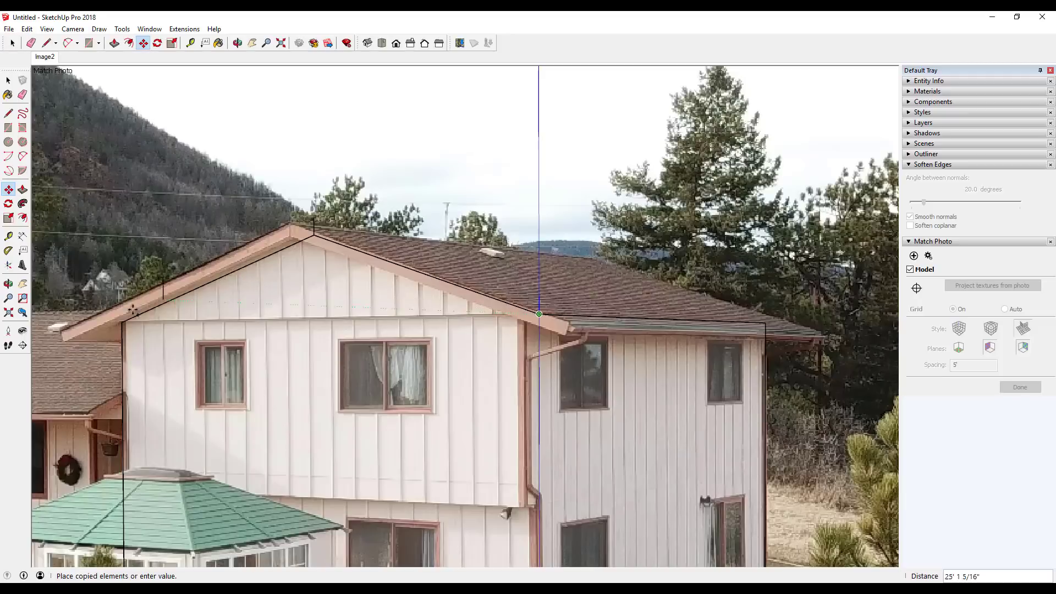
{"action": "left_click", "coordinate": [122, 323]}
{"action": "key", "text": "space"}
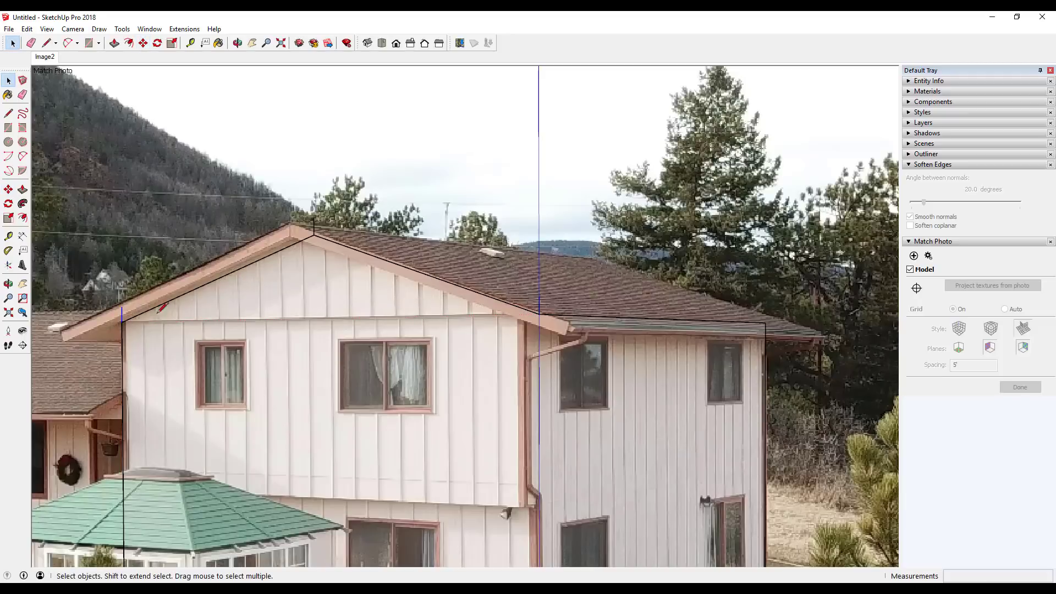
Draw the upper roof line across the tops of the copied edges.
{"action": "key", "text": "l"}
{"action": "mouse_move", "coordinate": [122, 306]}
{"action": "left_mouse_down"}
{"action": "mouse_move", "coordinate": [324, 210]}
{"action": "mouse_move", "coordinate": [313, 218]}
{"action": "mouse_move", "coordinate": [547, 299]}
{"action": "mouse_move", "coordinate": [539, 296]}
{"action": "left_mouse_up"}
{"action": "key", "text": "space"}
{"action": "key", "text": "e"}
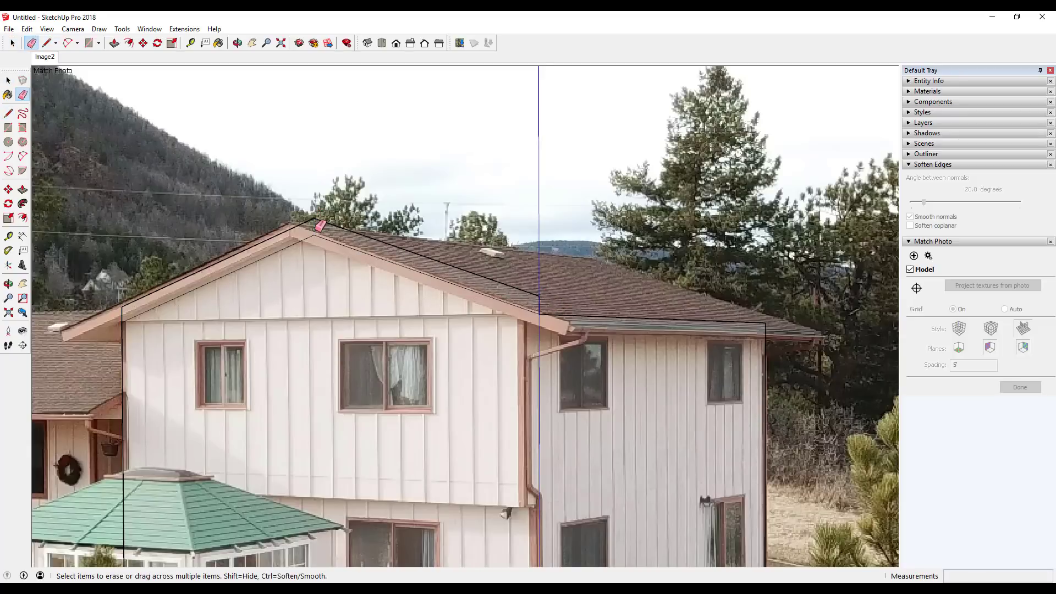
Push/Pull the roof-edge face out 1' 10 5/8" to match the photo's eaves.
{"action": "key", "text": "p"}
{"action": "left_click_drag", "start_coordinate": [319, 230], "coordinate": [285, 243]}
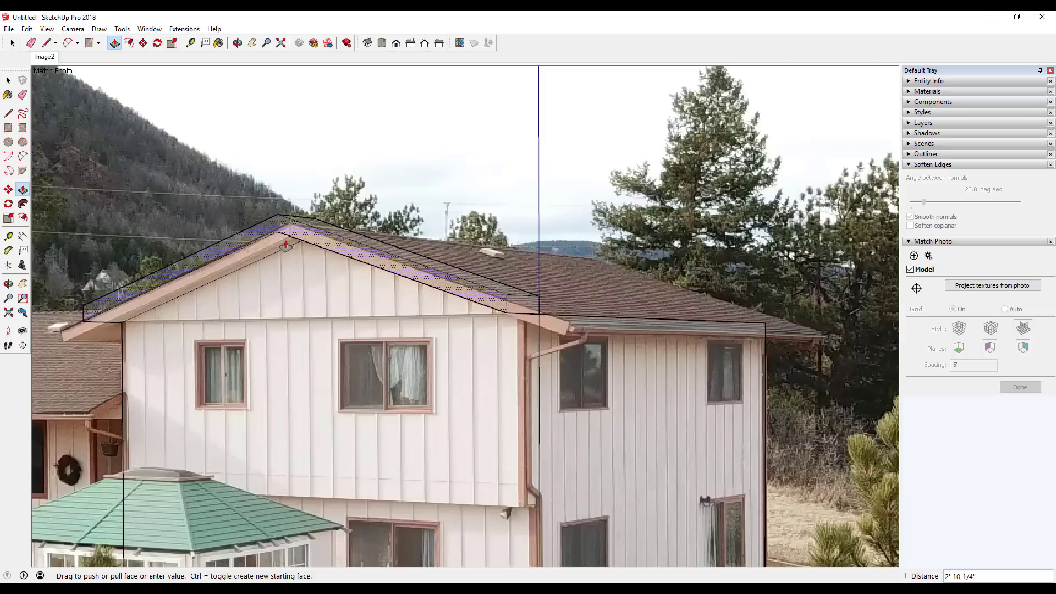
{"action": "key", "text": "Escape"}
{"action": "left_click", "coordinate": [285, 249]}
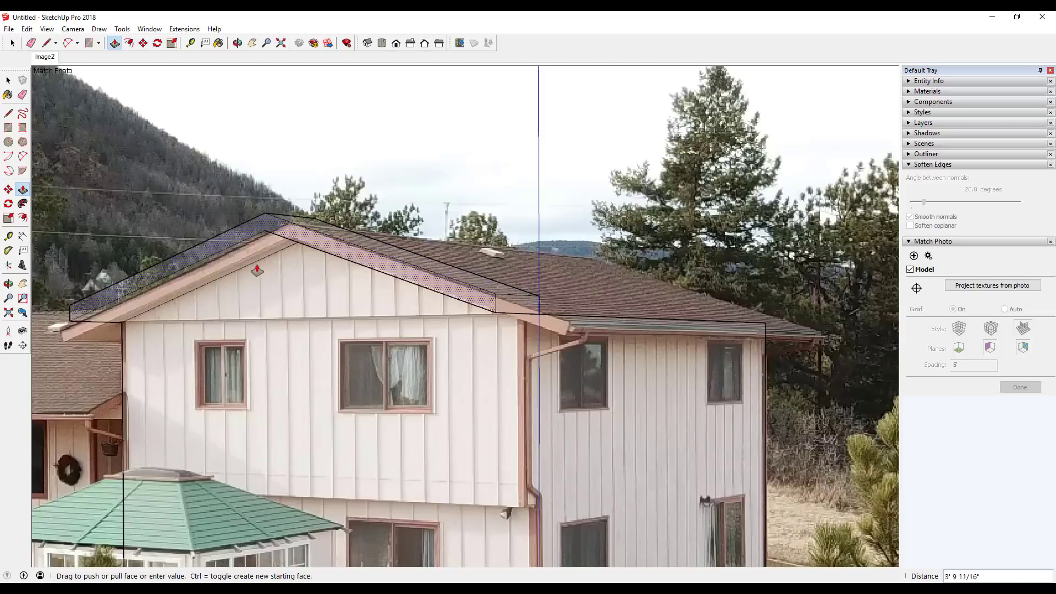
{"action": "scroll", "coordinate": [263, 241], "scroll_direction": "up", "scroll_amount": 2}
{"action": "scroll", "coordinate": [308, 237], "scroll_direction": "up", "scroll_amount": 3}
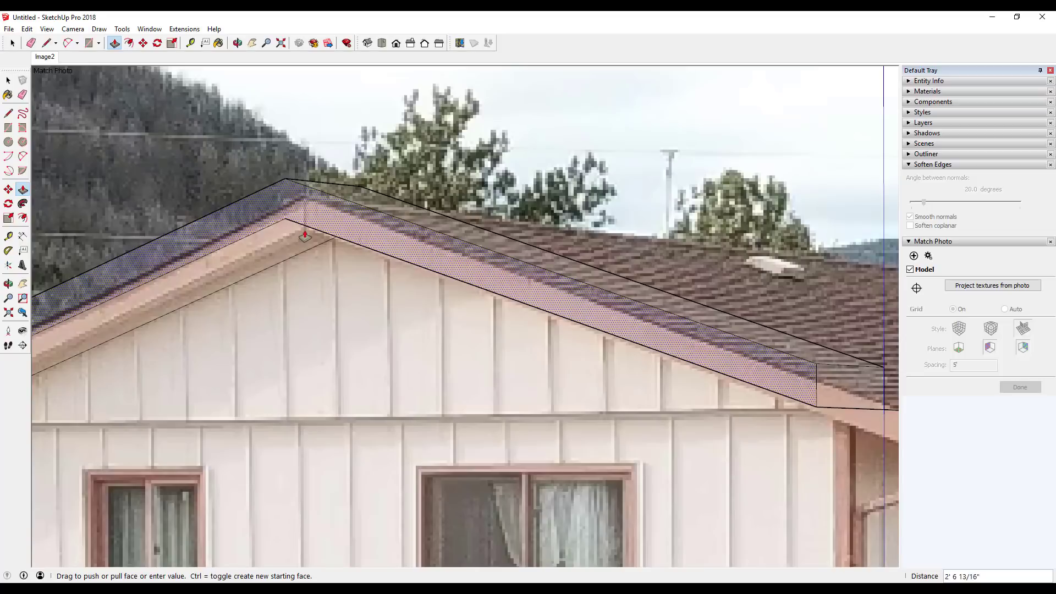
{"action": "scroll", "coordinate": [322, 232], "scroll_direction": "down", "scroll_amount": 3}
{"action": "left_click", "coordinate": [385, 253]}
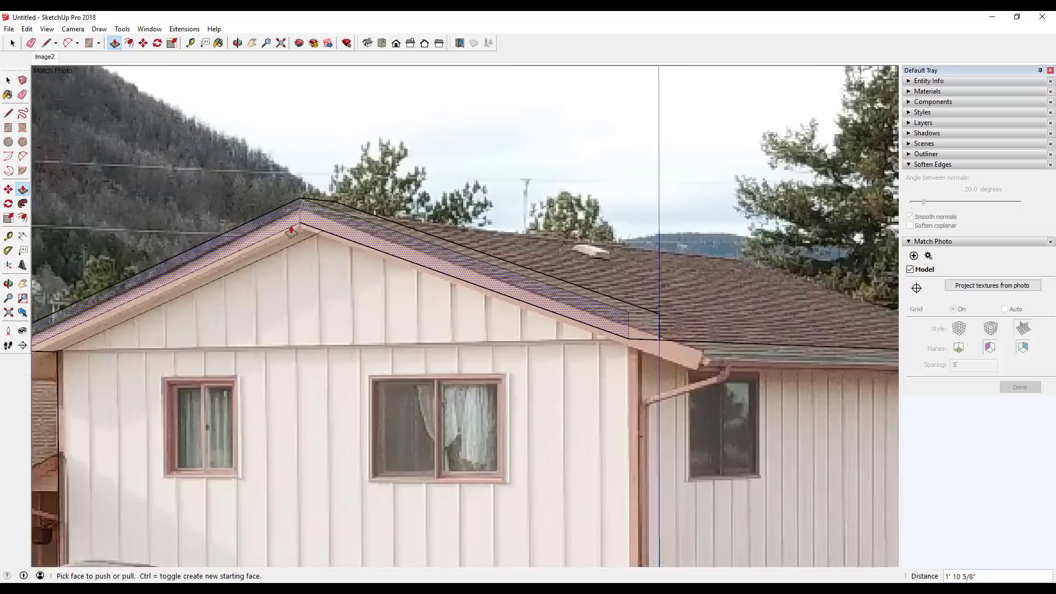
{"action": "scroll", "coordinate": [450, 275], "scroll_direction": "down", "scroll_amount": 4}
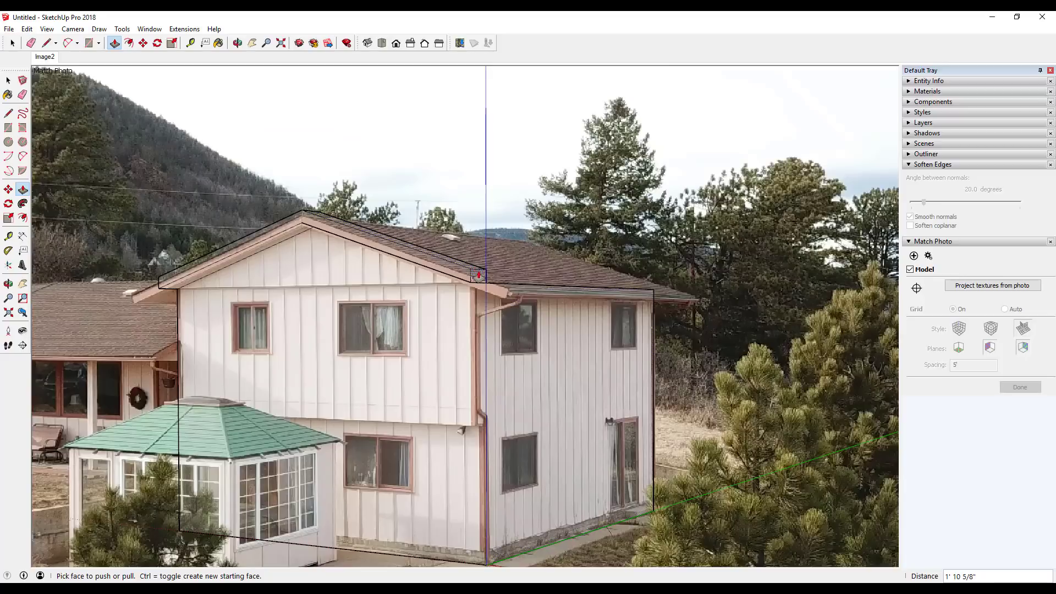
{"action": "key", "text": "space"}
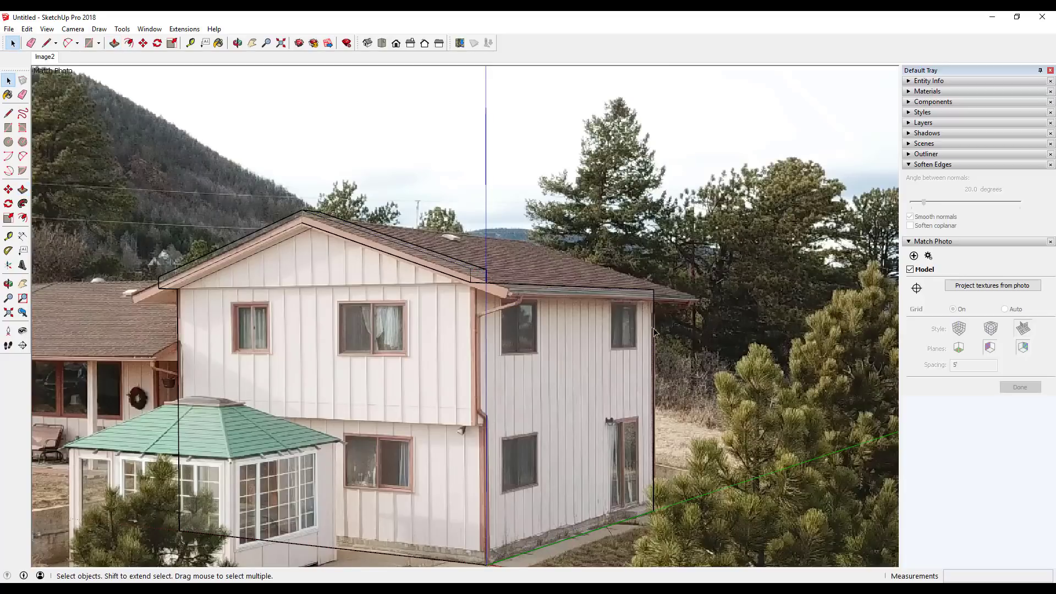
Push/Pull the roof's gable face back along the full length of the house.
{"action": "middle_click_drag", "start_coordinate": [654, 332], "coordinate": [507, 296]}
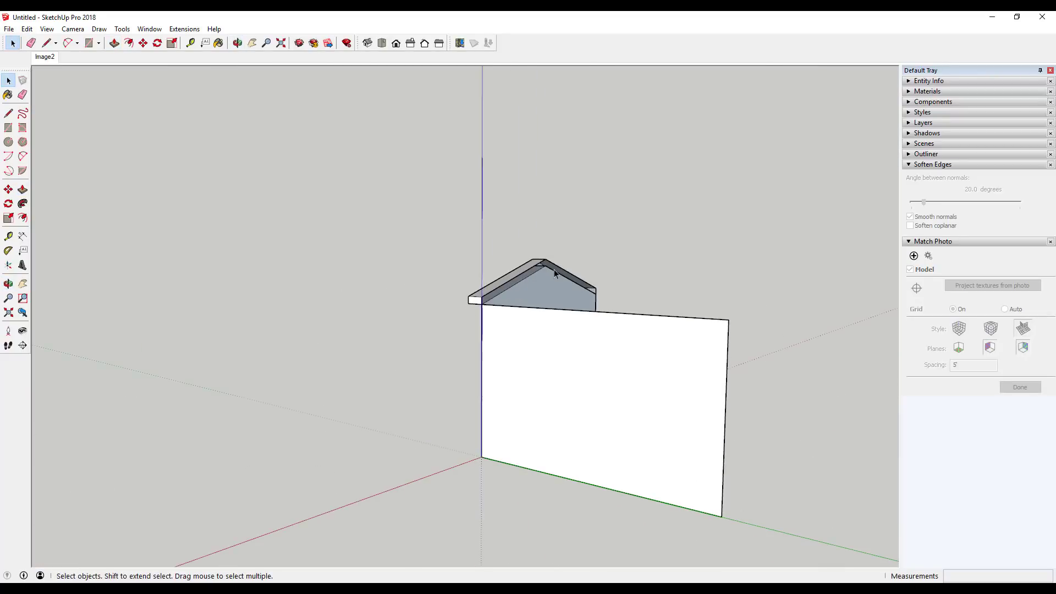
{"action": "key", "text": "l"}
{"action": "left_click", "coordinate": [543, 260]}
{"action": "key", "text": "space"}
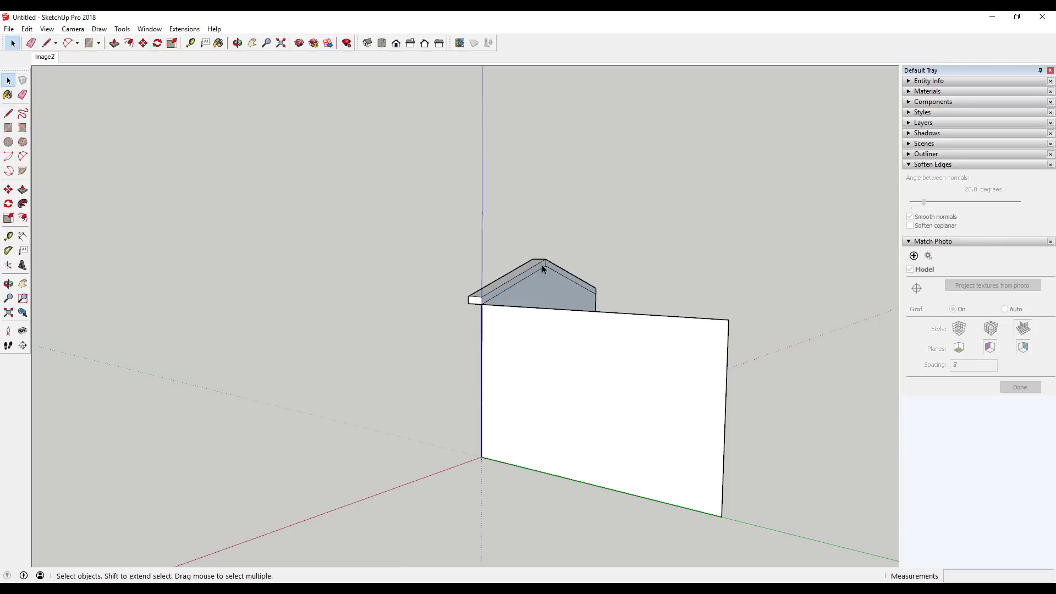
{"action": "key", "text": "e"}
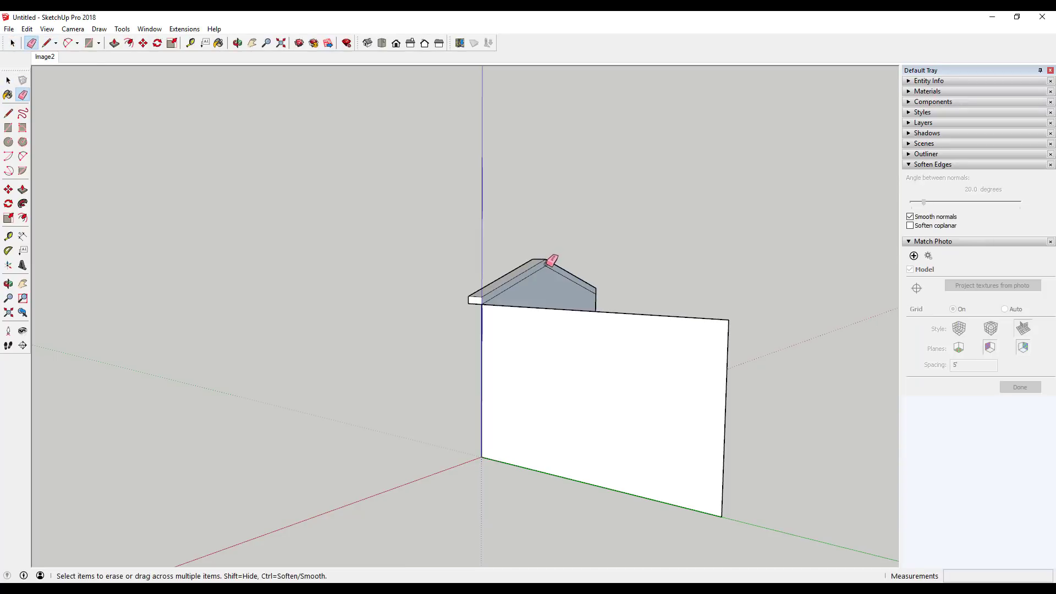
{"action": "key", "text": "p"}
{"action": "left_click_drag", "start_coordinate": [543, 273], "coordinate": [727, 329]}
{"action": "key", "text": "space"}
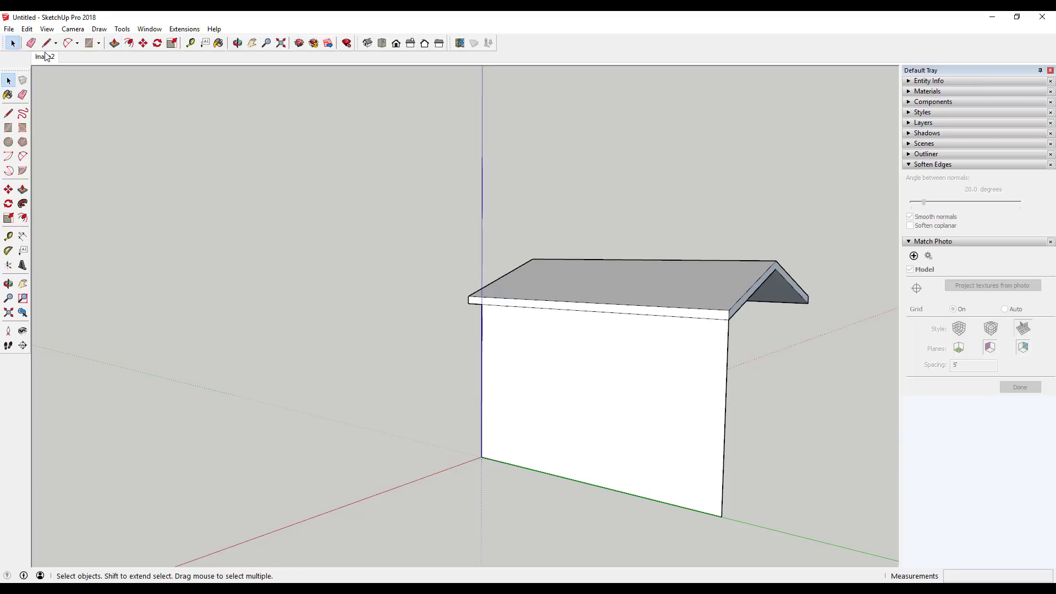
Check the roof shape from another angle and return to the Image2 matched photo view.
{"action": "left_click", "coordinate": [45, 56]}
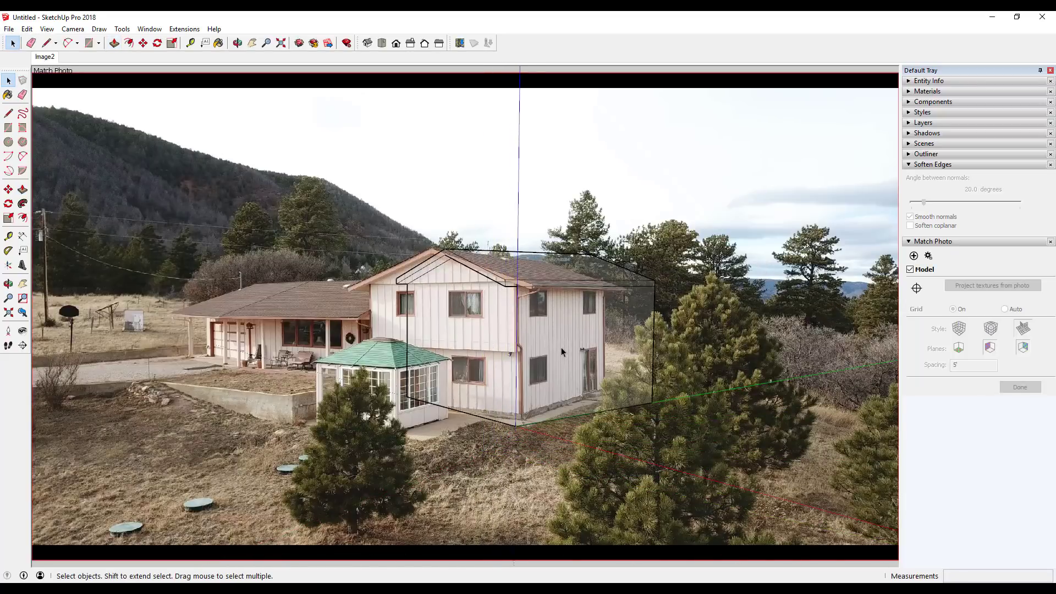
{"action": "scroll", "coordinate": [531, 346], "scroll_direction": "up", "scroll_amount": 3}
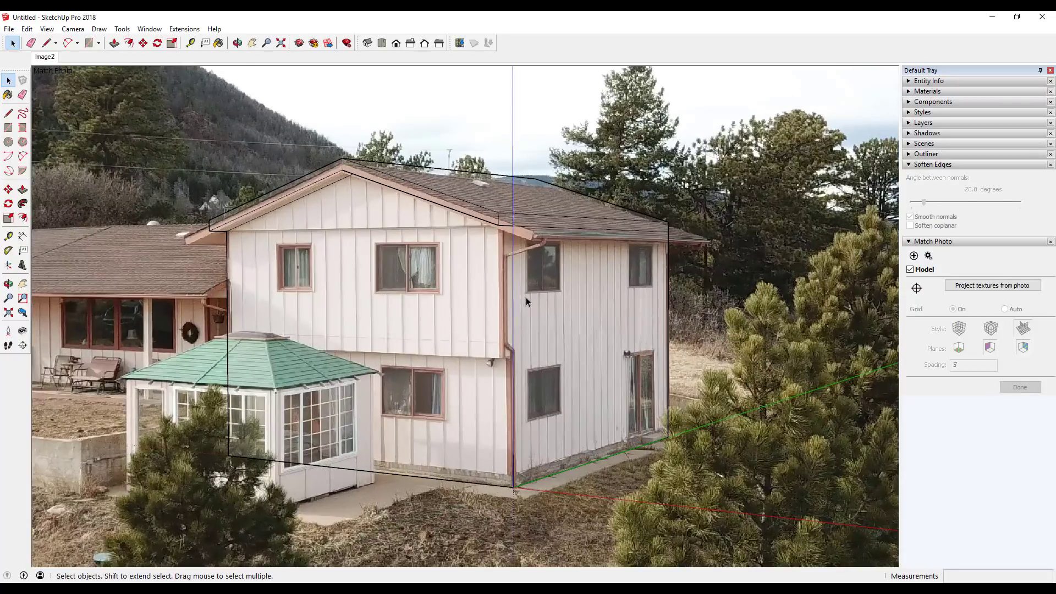
{"action": "scroll", "coordinate": [598, 289], "scroll_direction": "down", "scroll_amount": 3}
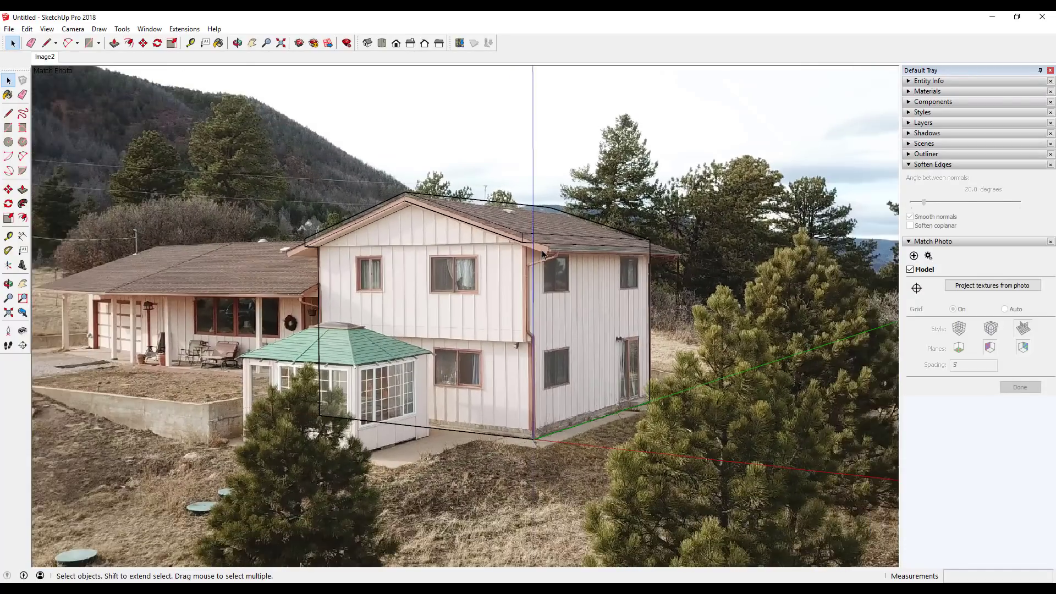
{"action": "scroll", "coordinate": [536, 315], "scroll_direction": "up", "scroll_amount": 3}
{"action": "mouse_move", "coordinate": [536, 314]}
{"action": "middle_mouse_down"}
{"action": "mouse_move", "coordinate": [672, 354]}
{"action": "mouse_move", "coordinate": [752, 331]}
{"action": "mouse_move", "coordinate": [537, 337]}
{"action": "mouse_move", "coordinate": [549, 279]}
{"action": "mouse_move", "coordinate": [629, 323]}
{"action": "mouse_move", "coordinate": [665, 323]}
{"action": "mouse_move", "coordinate": [625, 292]}
{"action": "mouse_move", "coordinate": [641, 269]}
{"action": "mouse_move", "coordinate": [577, 318]}
{"action": "mouse_move", "coordinate": [528, 297]}
{"action": "middle_mouse_up"}
{"action": "scroll", "coordinate": [612, 272], "scroll_direction": "down", "scroll_amount": 3}
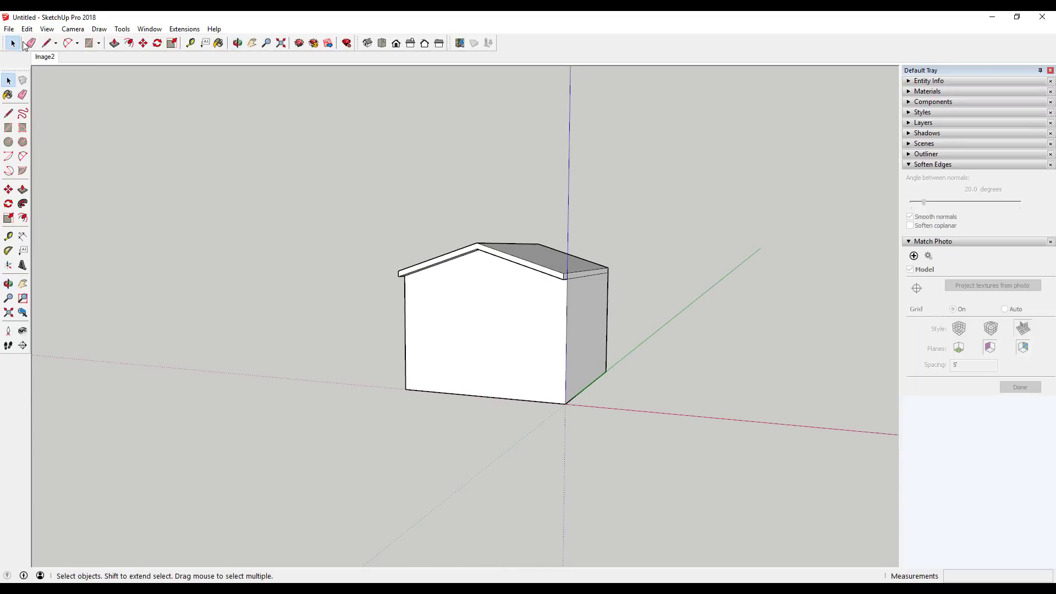
{"action": "left_click", "coordinate": [45, 57]}
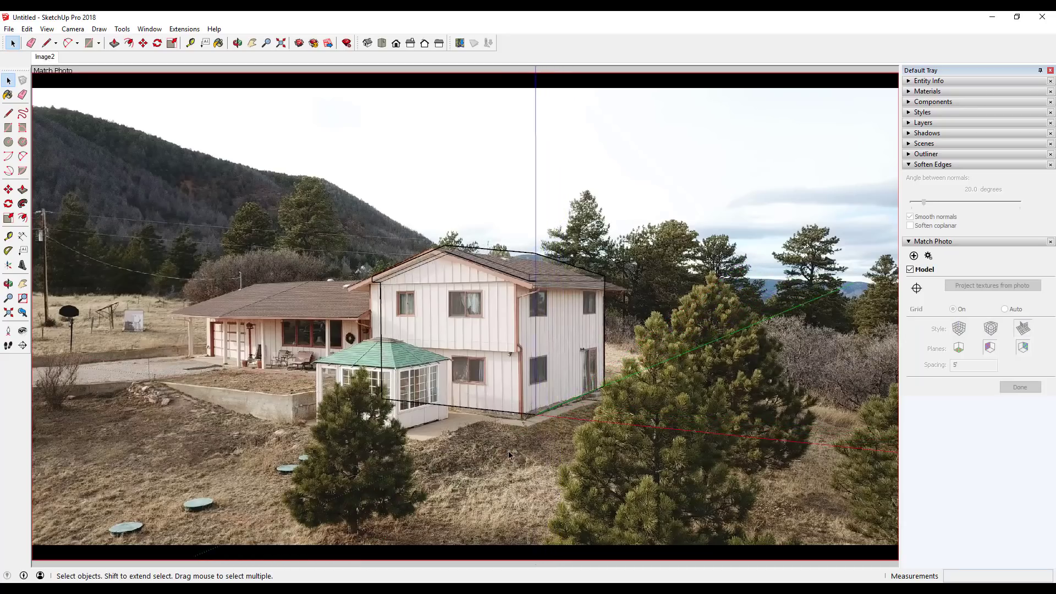
Project the Image2 photo onto the front wall face, trimming partially visible faces.
{"action": "scroll", "coordinate": [493, 355], "scroll_direction": "up", "scroll_amount": 3}
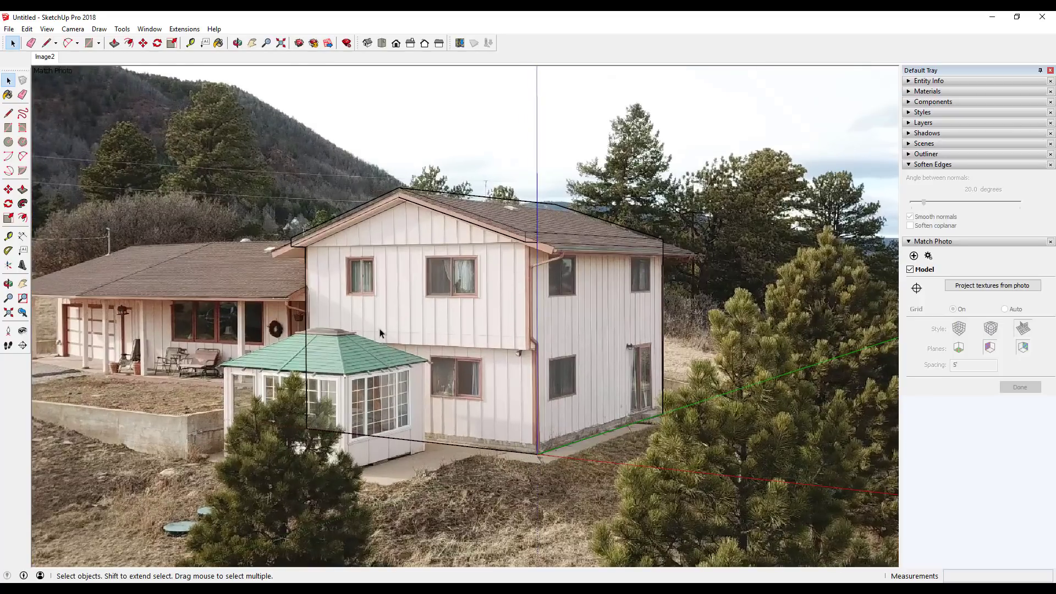
{"action": "left_click", "coordinate": [438, 333]}
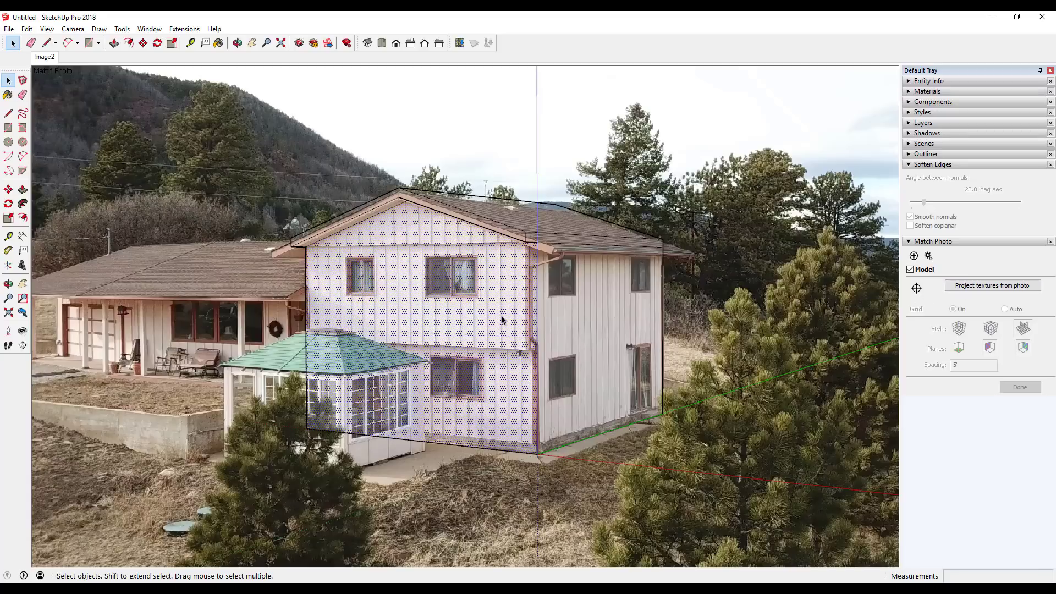
{"action": "left_click", "coordinate": [975, 285]}
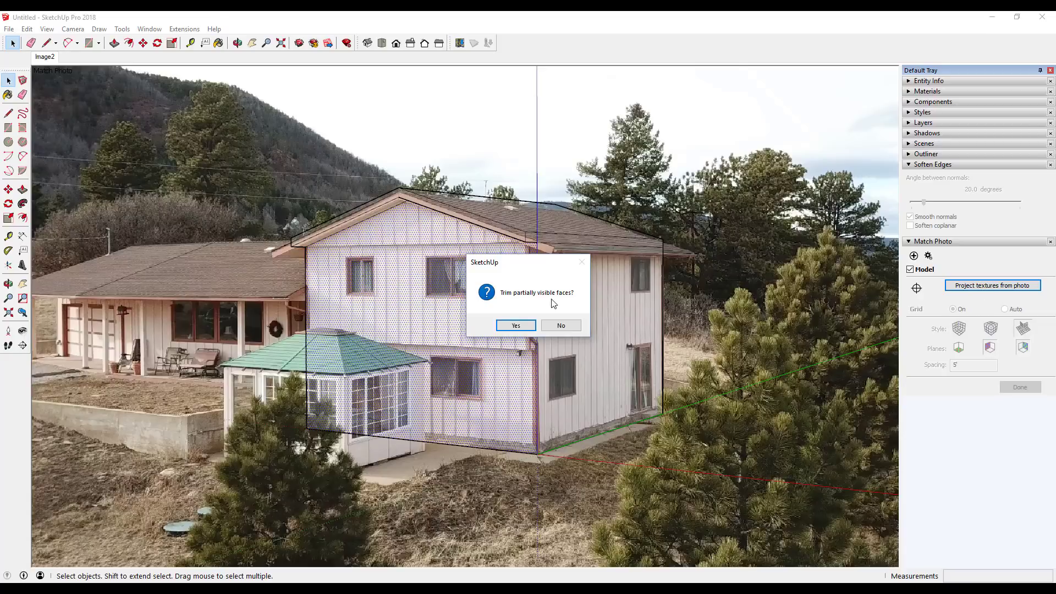
{"action": "left_click", "coordinate": [515, 325]}
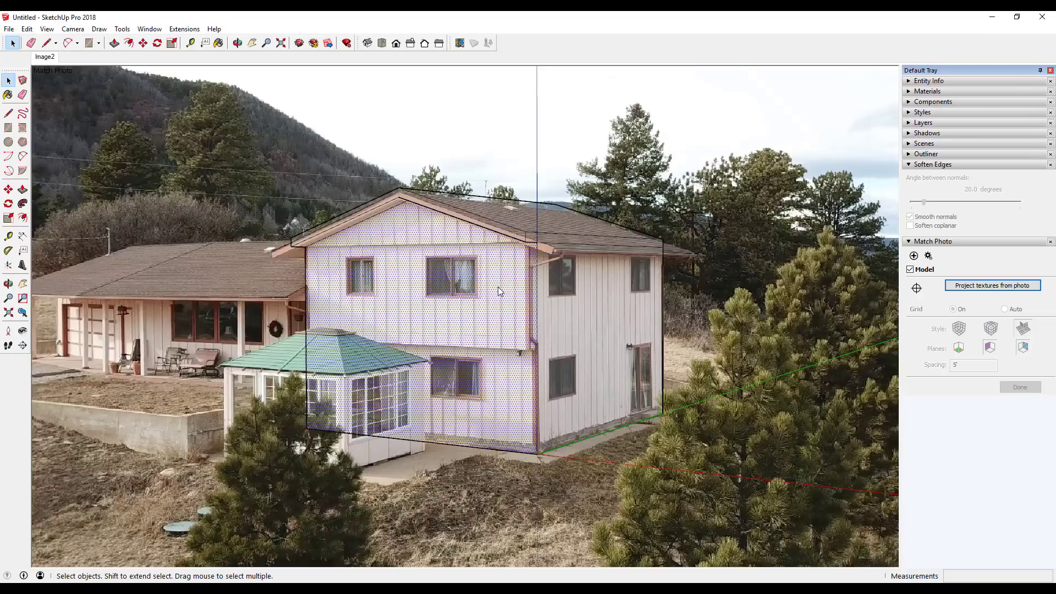
Orbit around the house front to inspect the projected textures.
{"action": "middle_click_drag", "start_coordinate": [468, 252], "coordinate": [516, 254]}
{"action": "left_click_drag", "start_coordinate": [516, 255], "coordinate": [707, 207]}
{"action": "key", "text": "space"}
{"action": "scroll", "coordinate": [516, 232], "scroll_direction": "up", "scroll_amount": 8}
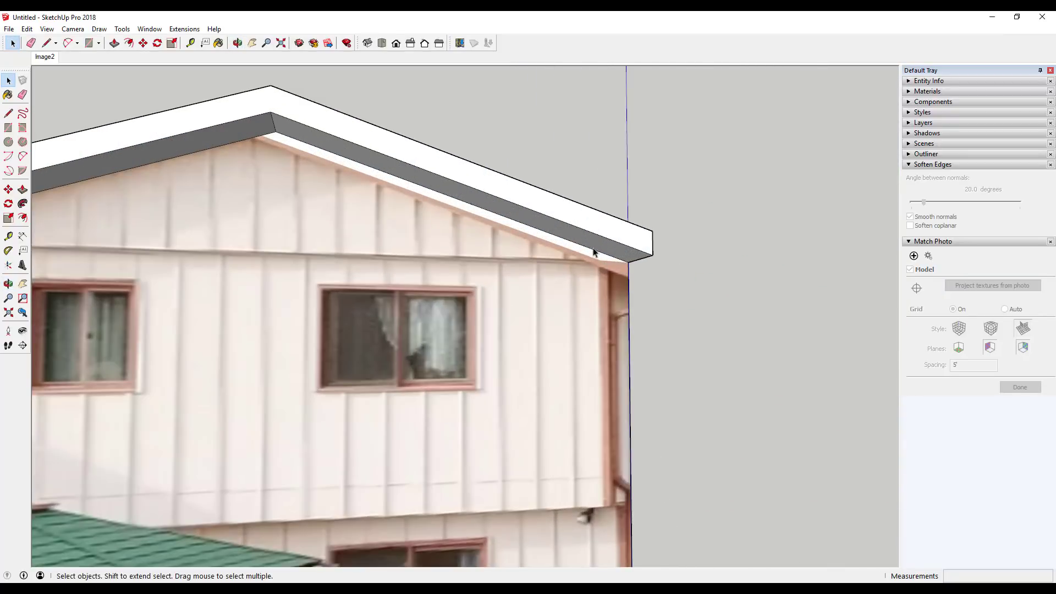
From the Image2 view, project the photo onto the right side wall and orbit out to check.
{"action": "scroll", "coordinate": [384, 233], "scroll_direction": "down", "scroll_amount": 10}
{"action": "middle_click_drag", "start_coordinate": [501, 305], "coordinate": [538, 330]}
{"action": "left_click", "coordinate": [44, 56]}
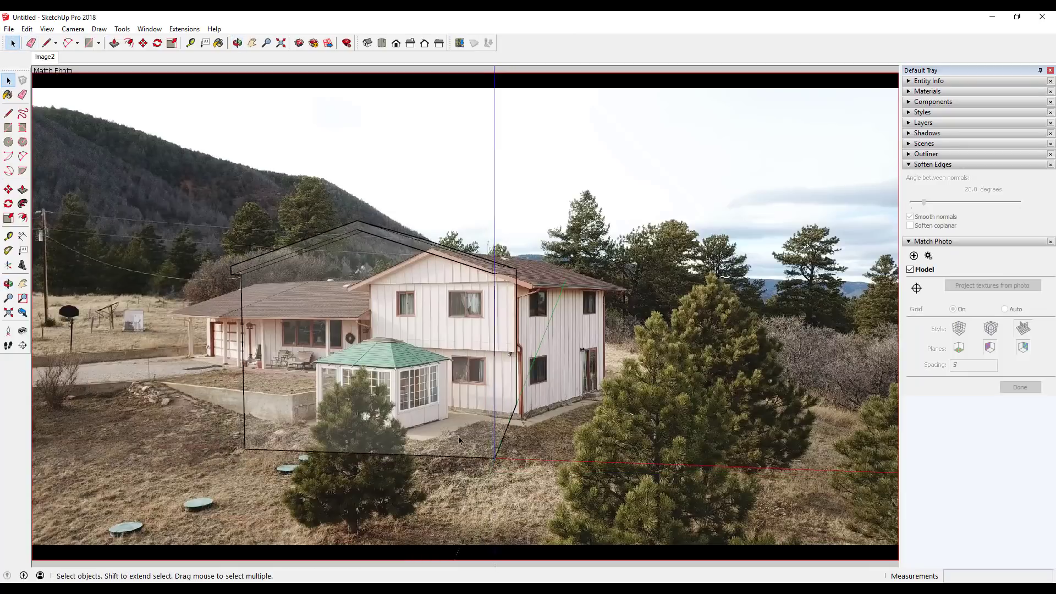
{"action": "scroll", "coordinate": [550, 341], "scroll_direction": "up", "scroll_amount": 4}
{"action": "left_click", "coordinate": [546, 327]}
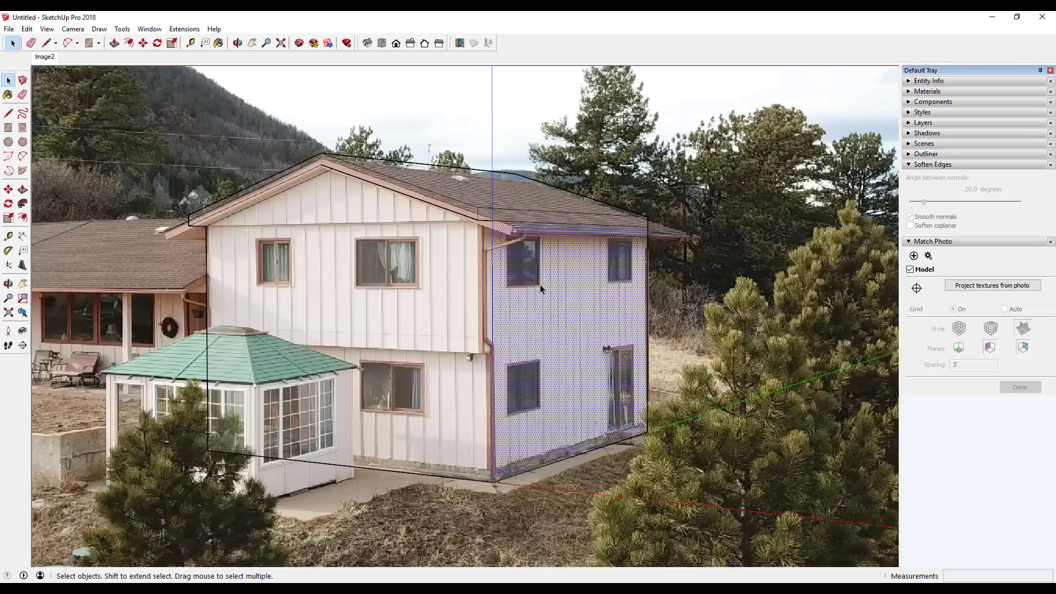
{"action": "middle_click_drag", "start_coordinate": [668, 300], "coordinate": [464, 235]}
{"action": "scroll", "coordinate": [571, 277], "scroll_direction": "up", "scroll_amount": 5}
{"action": "scroll", "coordinate": [464, 232], "scroll_direction": "down", "scroll_amount": 3}
Orbit to view the roof corner above the house's right side wall.
{"action": "scroll", "coordinate": [569, 268], "scroll_direction": "down", "scroll_amount": 2}
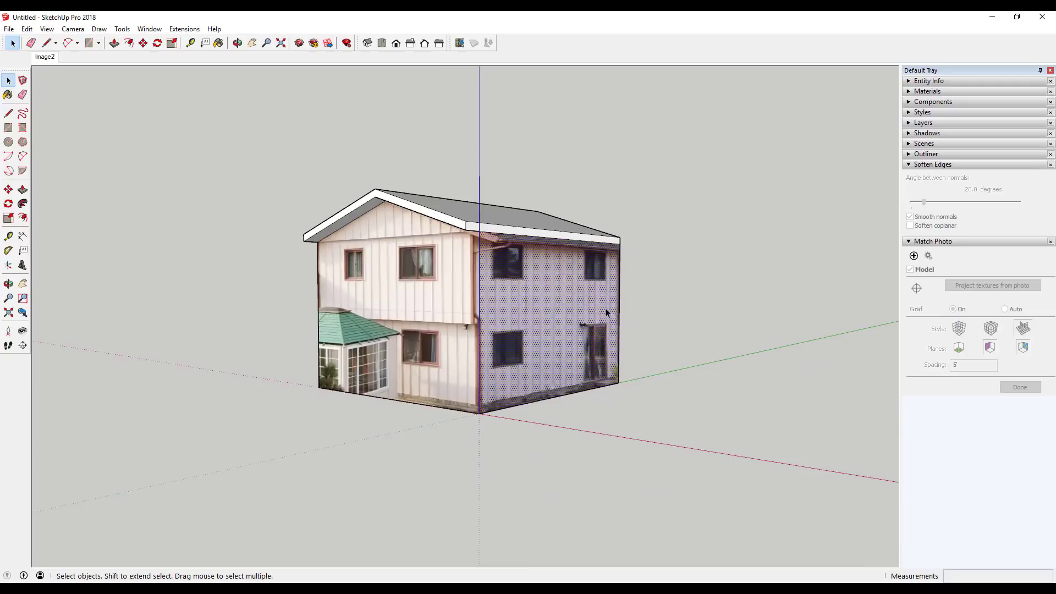
{"action": "scroll", "coordinate": [606, 308], "scroll_direction": "up", "scroll_amount": 3}
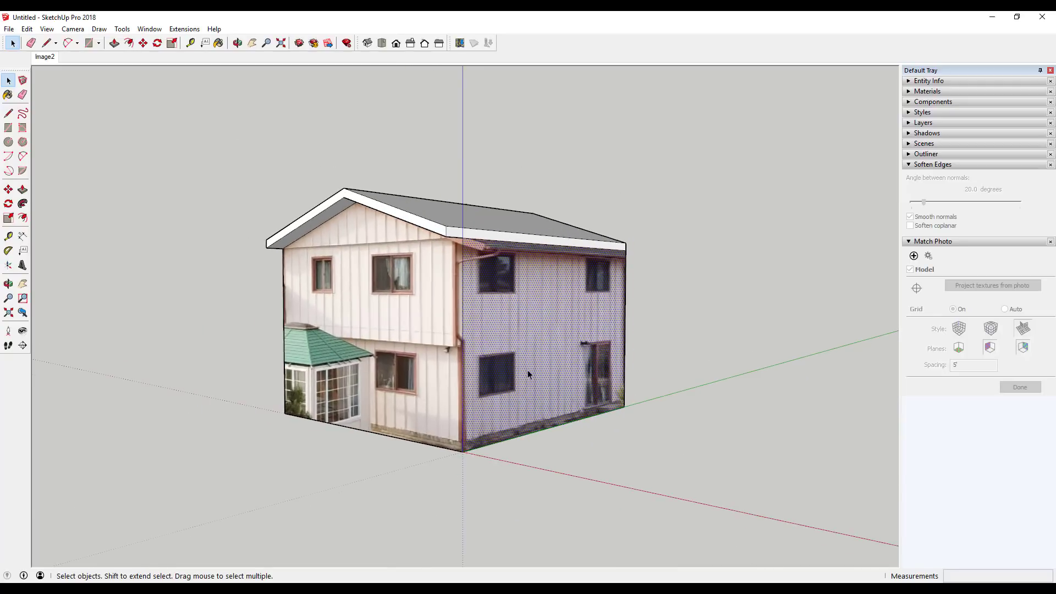
{"action": "middle_click_drag", "start_coordinate": [528, 374], "coordinate": [567, 263]}
{"action": "key", "text": "l"}
{"action": "scroll", "coordinate": [536, 265], "scroll_direction": "up", "scroll_amount": 3}
{"action": "left_click", "coordinate": [499, 242]}
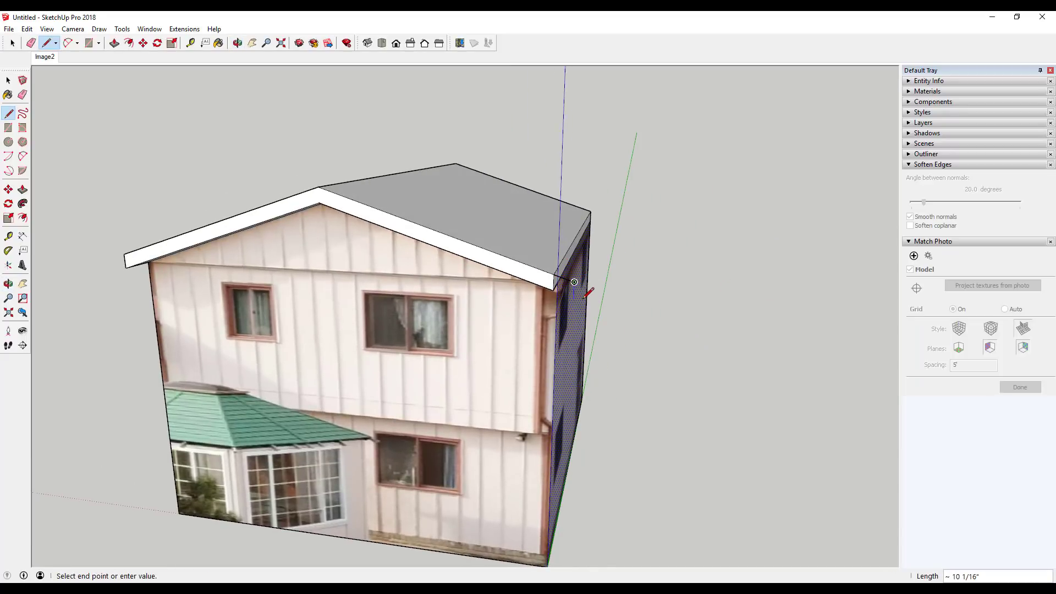
{"action": "key", "text": "space"}
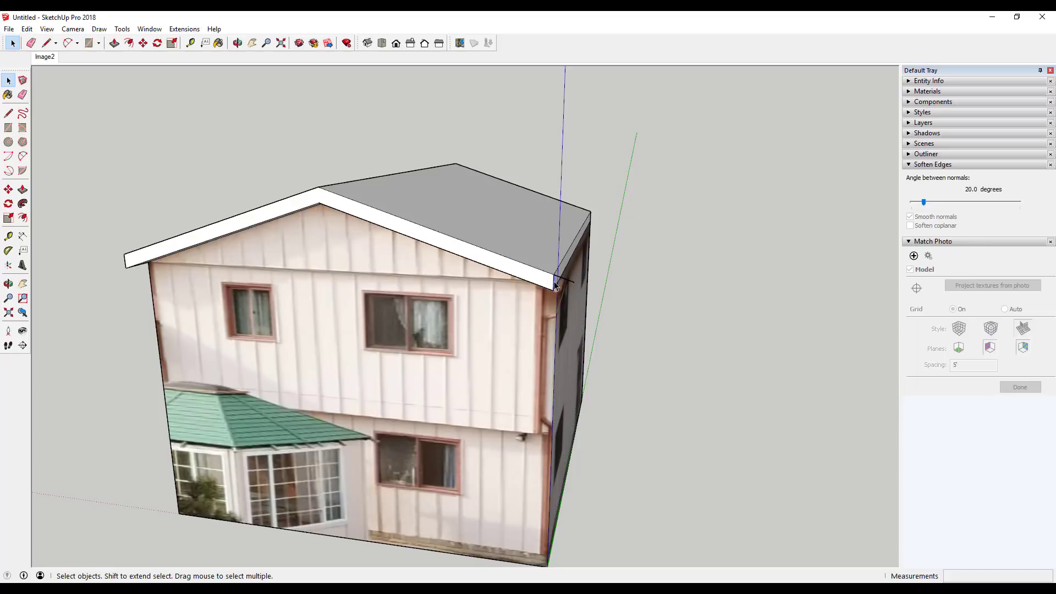
{"action": "key", "text": "m"}
{"action": "key", "text": "space"}
Draw a line at the eave corner to close a small roof-end face.
{"action": "key", "text": "l"}
{"action": "left_click", "coordinate": [553, 289]}
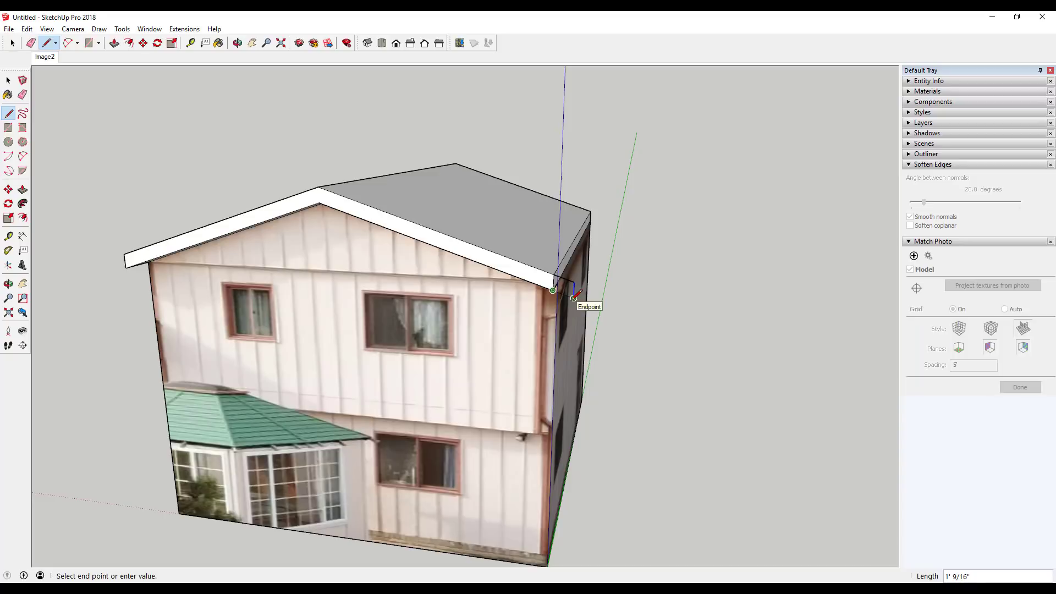
{"action": "left_click", "coordinate": [573, 296]}
{"action": "key", "text": "space"}
Push/Pull the roof-end face out along the eave past the side wall.
{"action": "key", "text": "p"}
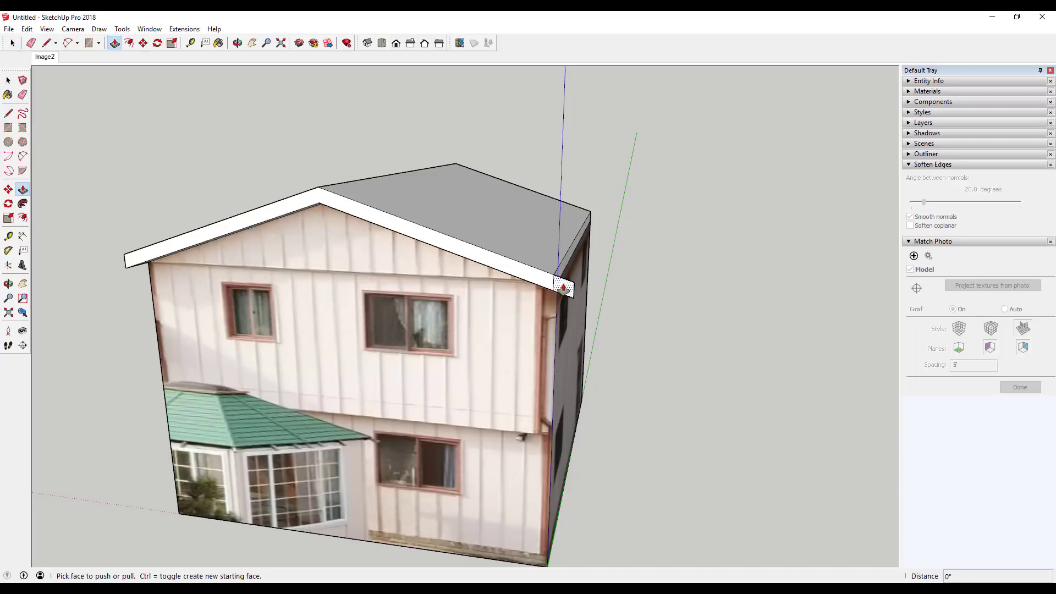
{"action": "left_click", "coordinate": [562, 287]}
{"action": "left_click", "coordinate": [588, 220]}
{"action": "key", "text": "space"}
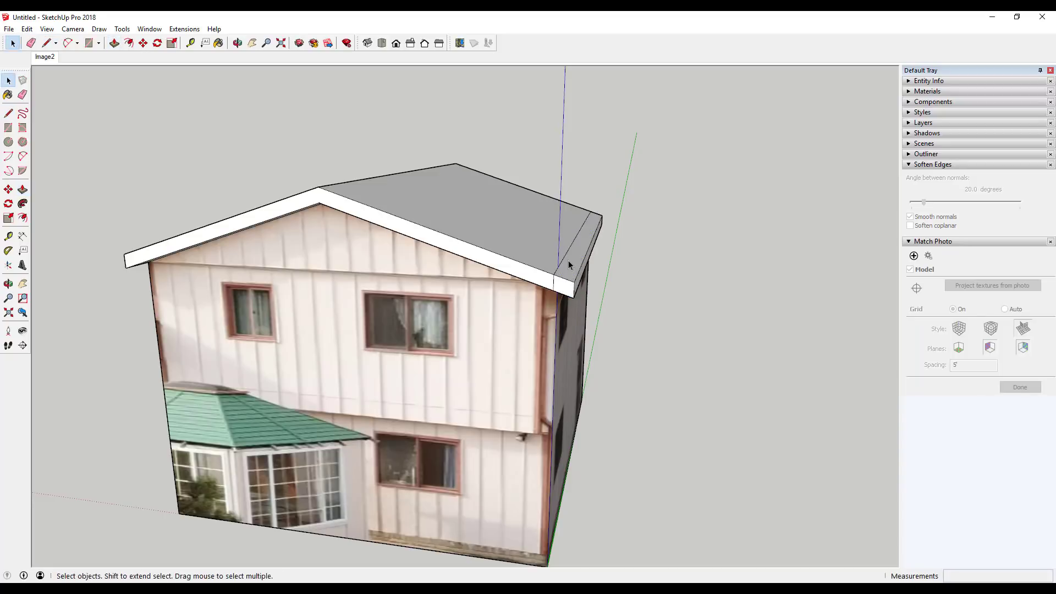
{"action": "key", "text": "e"}
{"action": "middle_click_drag", "start_coordinate": [625, 298], "coordinate": [530, 369]}
{"action": "scroll", "coordinate": [640, 263], "scroll_direction": "down", "scroll_amount": 3}
{"action": "scroll", "coordinate": [555, 291], "scroll_direction": "up", "scroll_amount": 2}
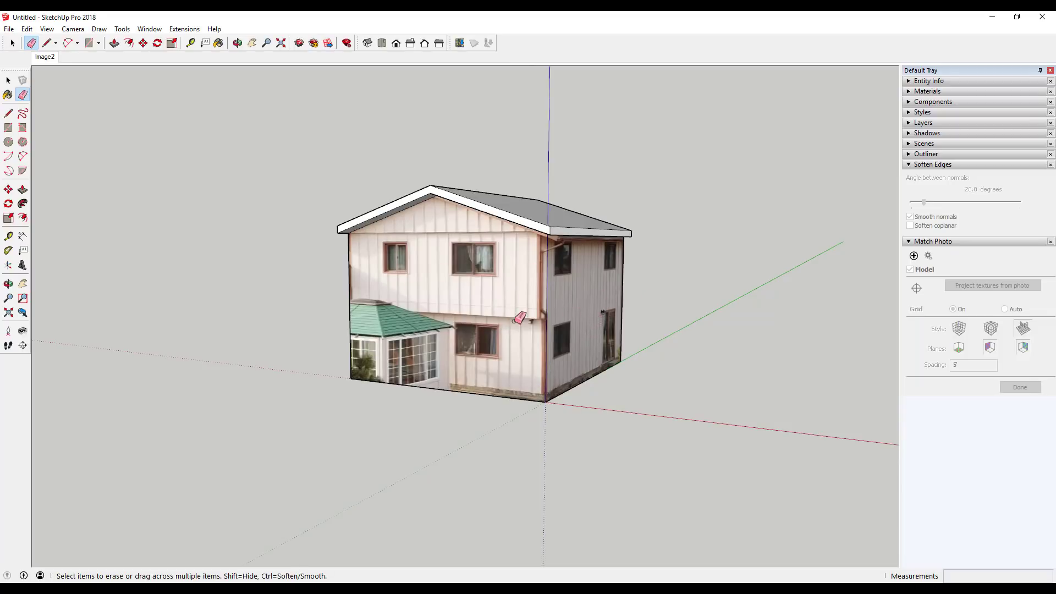
Give the upper front gable face the plain Default white material and deselect it.
{"action": "middle_click_drag", "start_coordinate": [520, 318], "coordinate": [514, 319]}
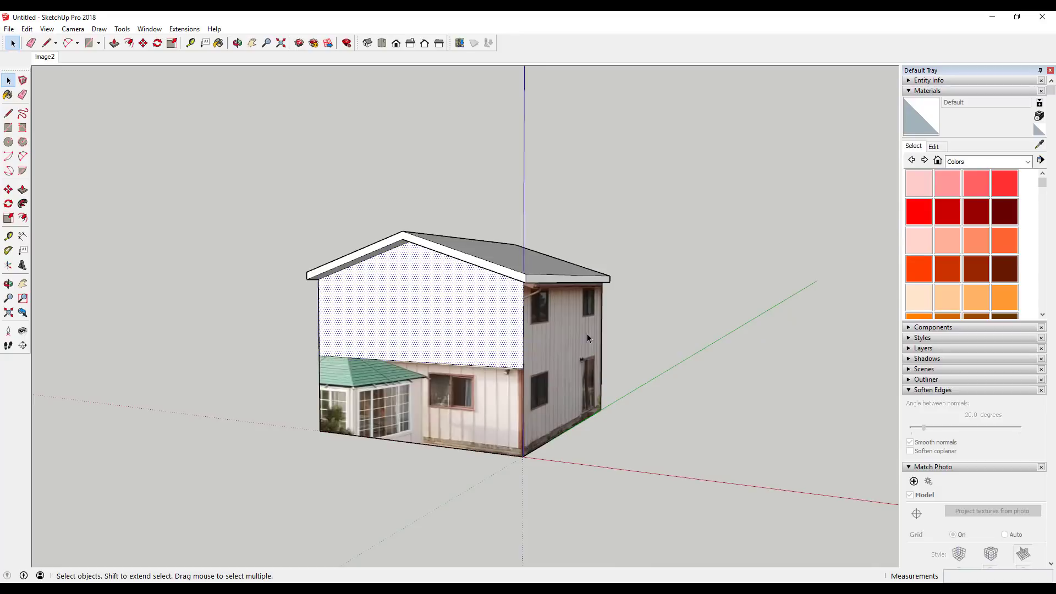
{"action": "scroll", "coordinate": [553, 334], "scroll_direction": "up", "scroll_amount": 3}
{"action": "left_click", "coordinate": [647, 322]}
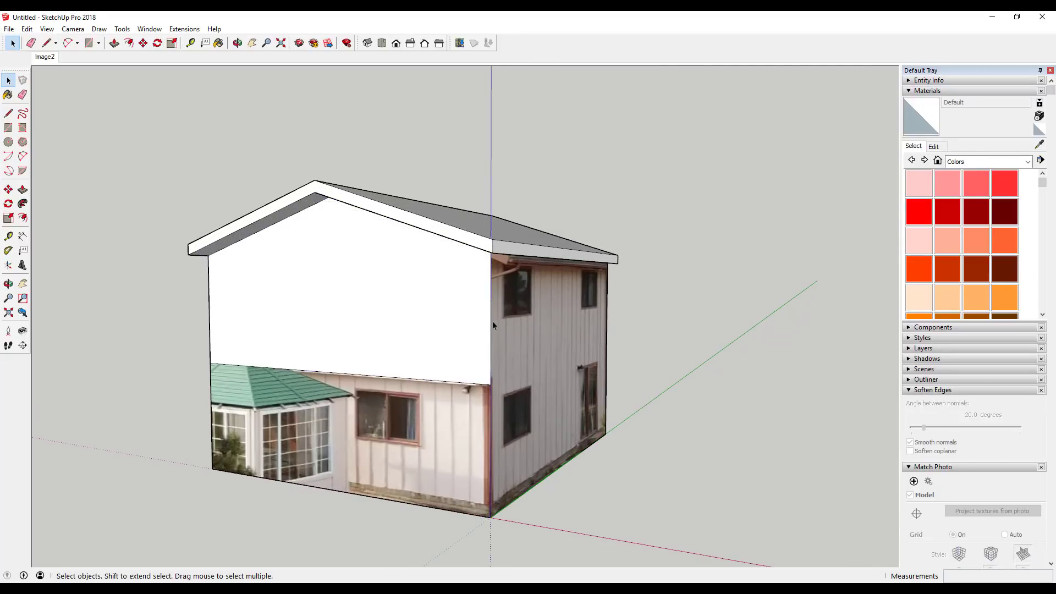
{"action": "scroll", "coordinate": [281, 288], "scroll_direction": "up", "scroll_amount": 2}
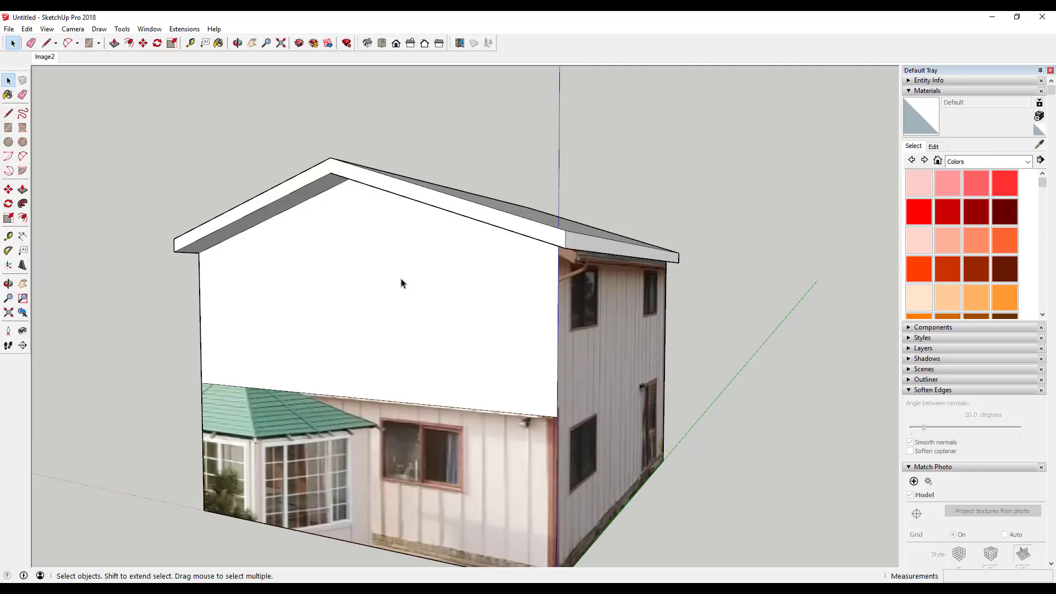
Import Image3 as a texture and anchor its first corner on the upper gable face.
{"action": "left_click", "coordinate": [9, 28]}
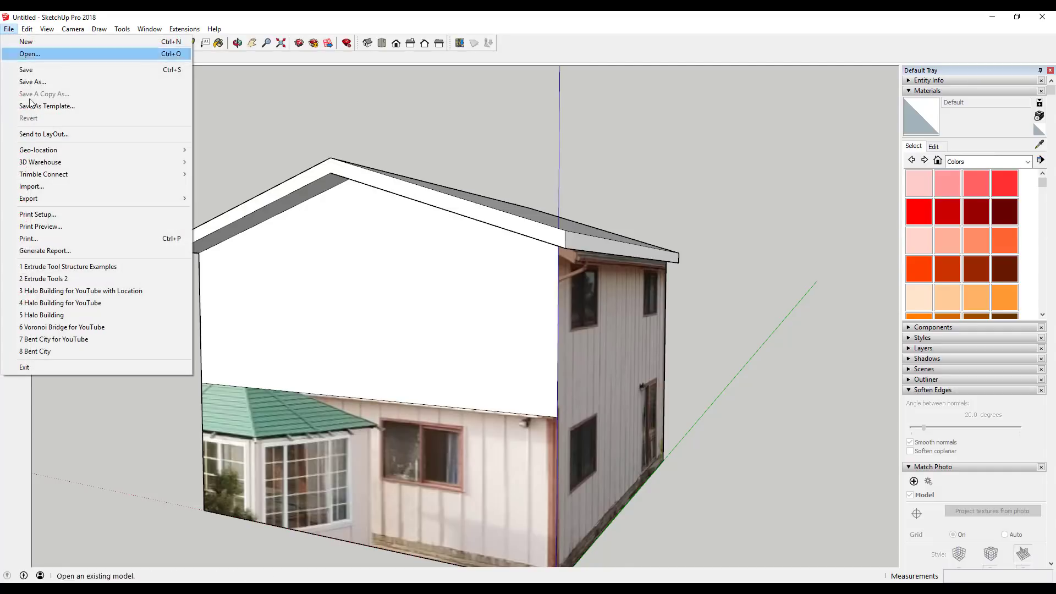
{"action": "left_click", "coordinate": [59, 187]}
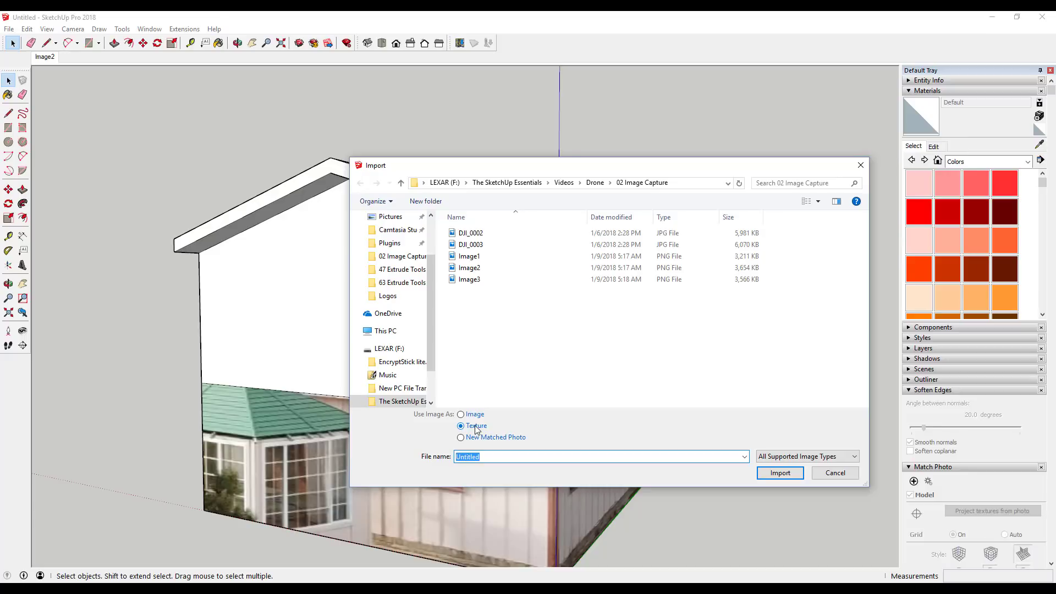
{"action": "double_click", "coordinate": [474, 282]}
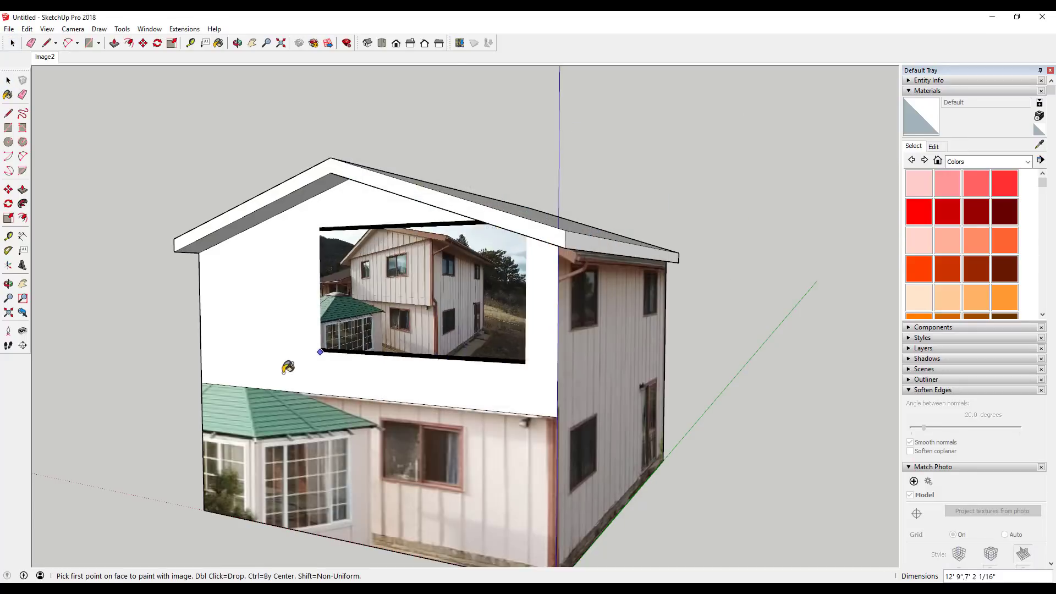
{"action": "left_click", "coordinate": [221, 378]}
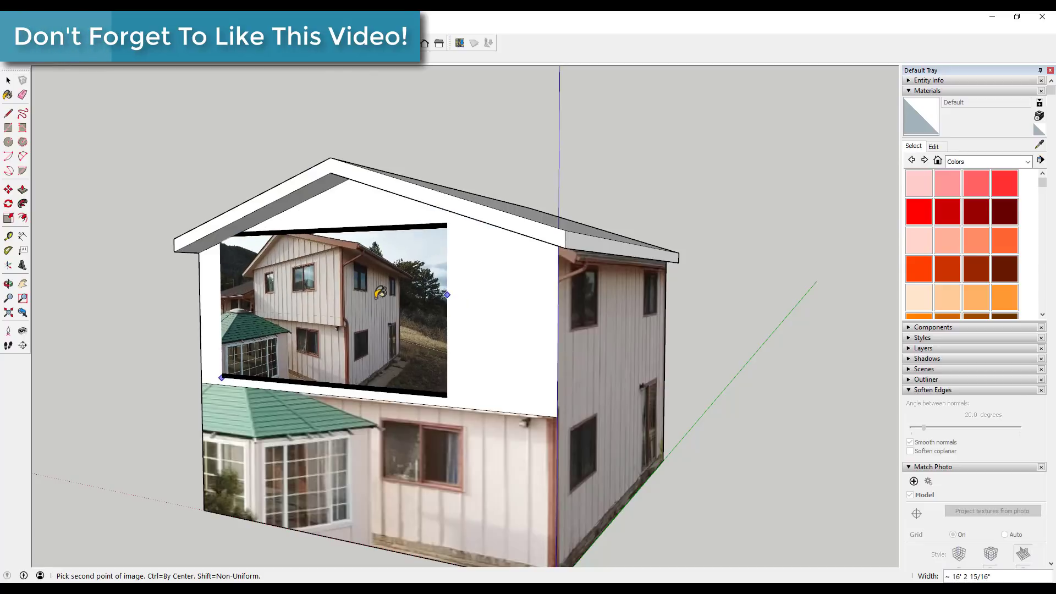
Size the imported image texture across the upper front gable face.
{"action": "left_click", "coordinate": [402, 292]}
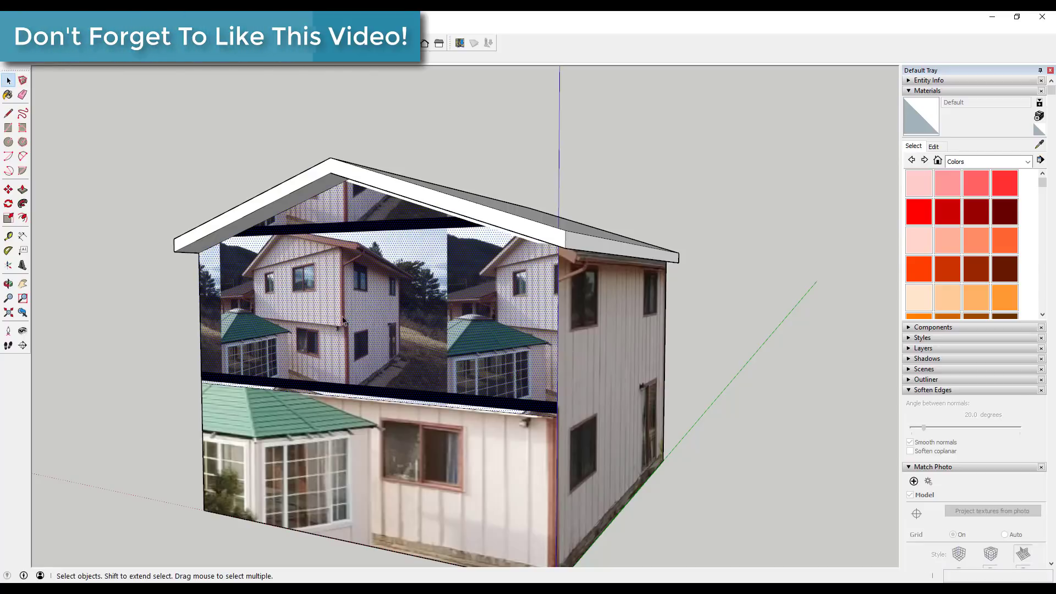
{"action": "scroll", "coordinate": [368, 294], "scroll_direction": "up", "scroll_amount": 5}
{"action": "scroll", "coordinate": [286, 276], "scroll_direction": "up", "scroll_amount": 3}
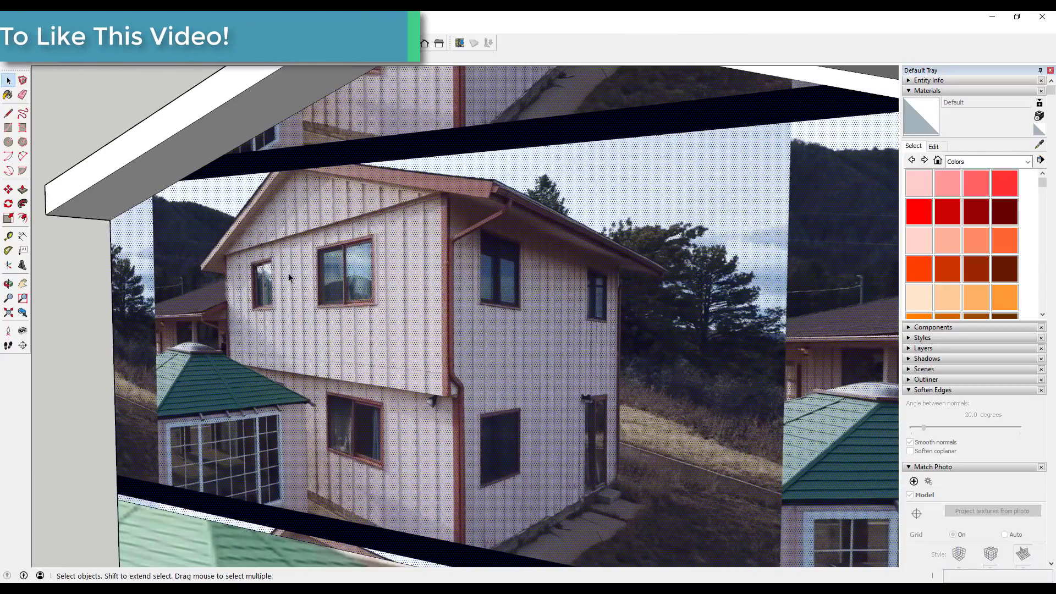
Bring up the textured gable face's context menu to reach Texture > Position.
{"action": "right_click", "coordinate": [361, 321]}
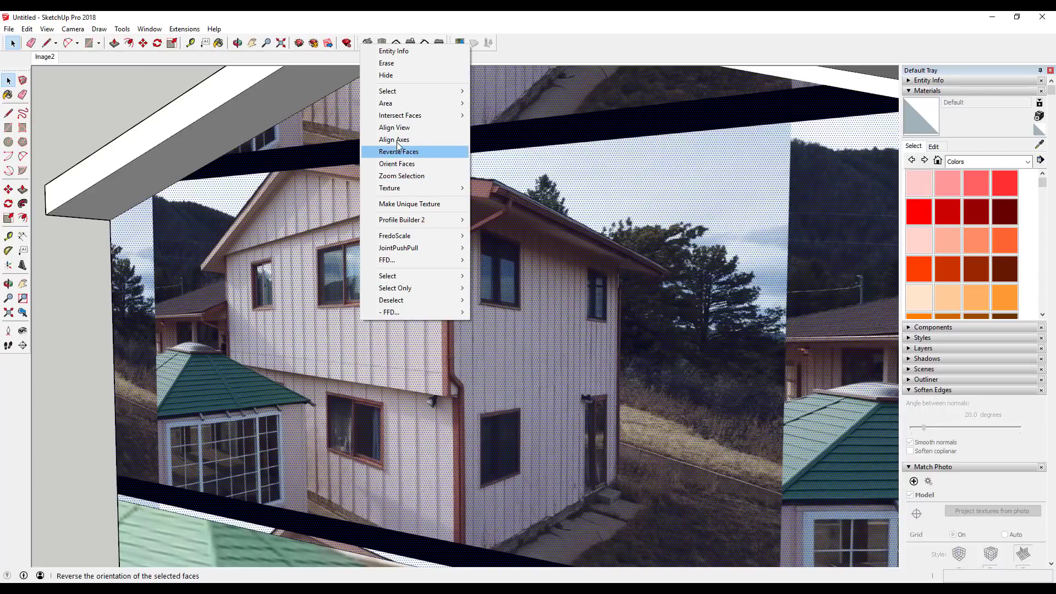
{"action": "mouse_move", "coordinate": [409, 191]}
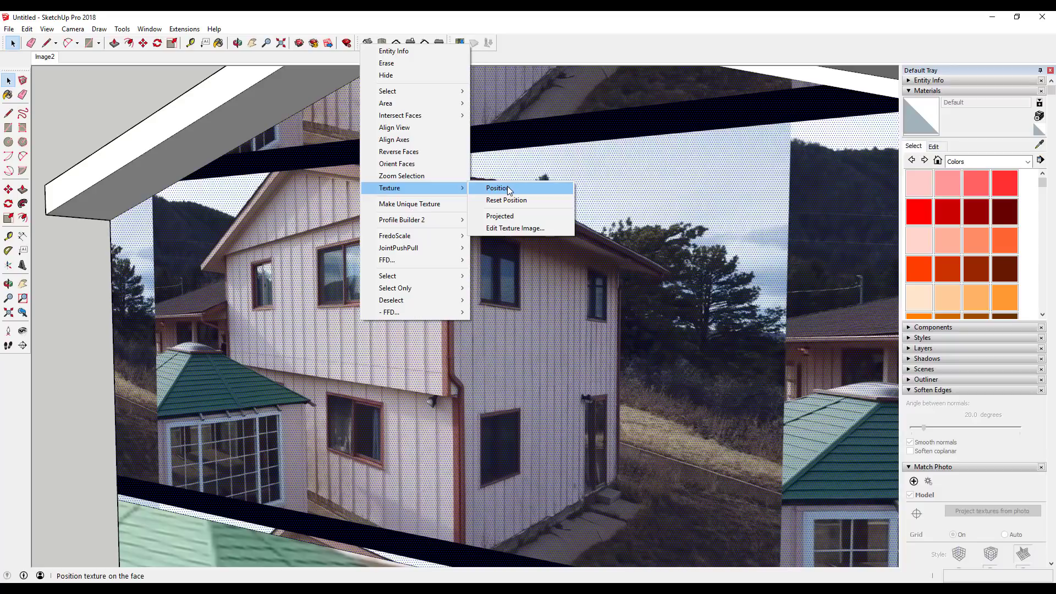
{"action": "right_click", "coordinate": [281, 274]}
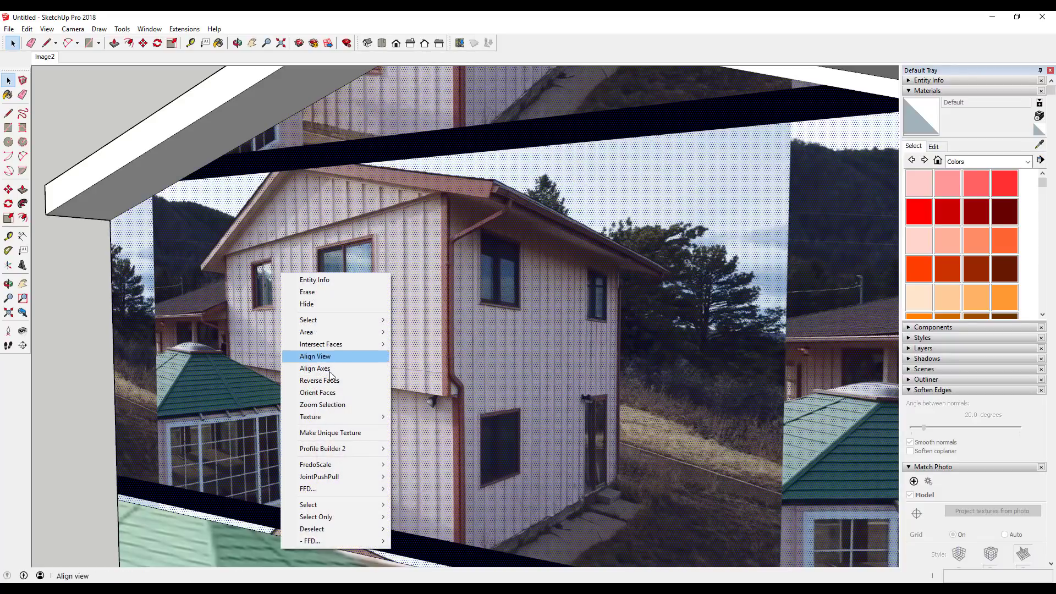
Start positioning the gable photo texture, switching pins to Free and back to Fixed.
{"action": "mouse_move", "coordinate": [328, 416]}
{"action": "left_click", "coordinate": [424, 417]}
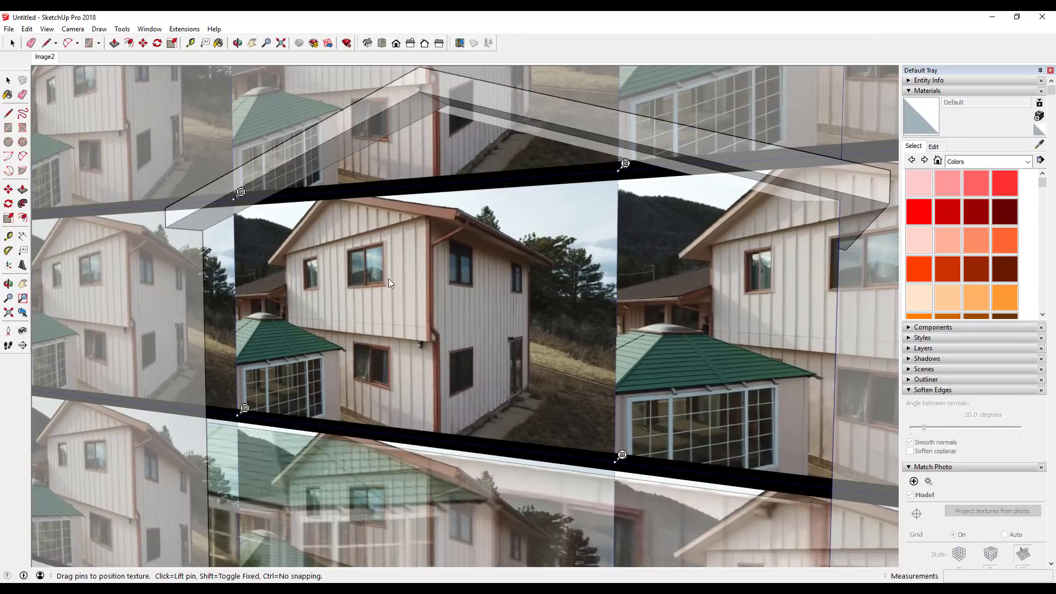
{"action": "right_click", "coordinate": [389, 278]}
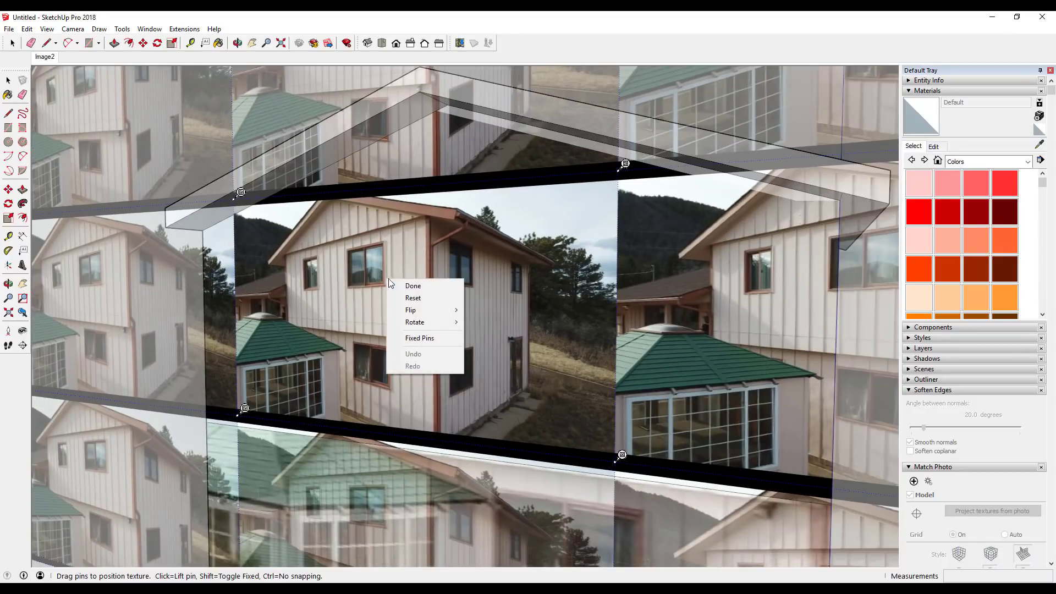
{"action": "left_click", "coordinate": [431, 338]}
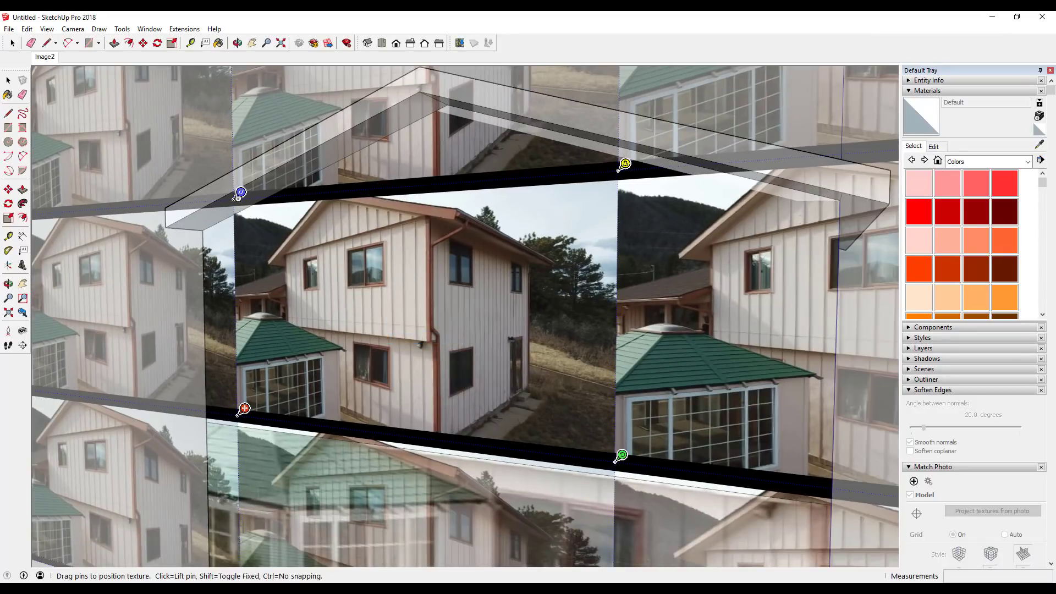
{"action": "right_click", "coordinate": [408, 292]}
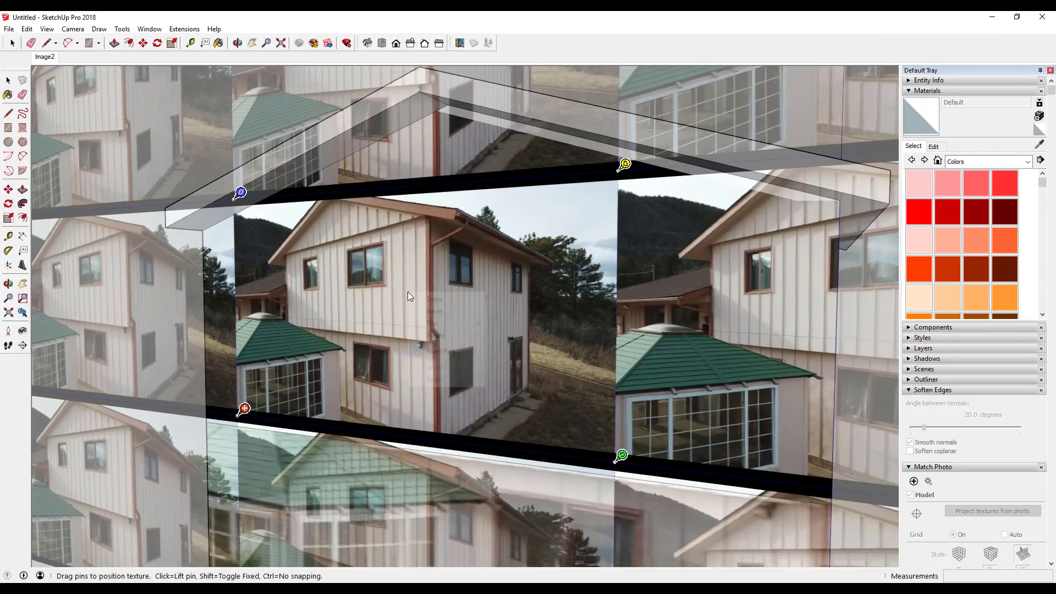
{"action": "left_click", "coordinate": [446, 351]}
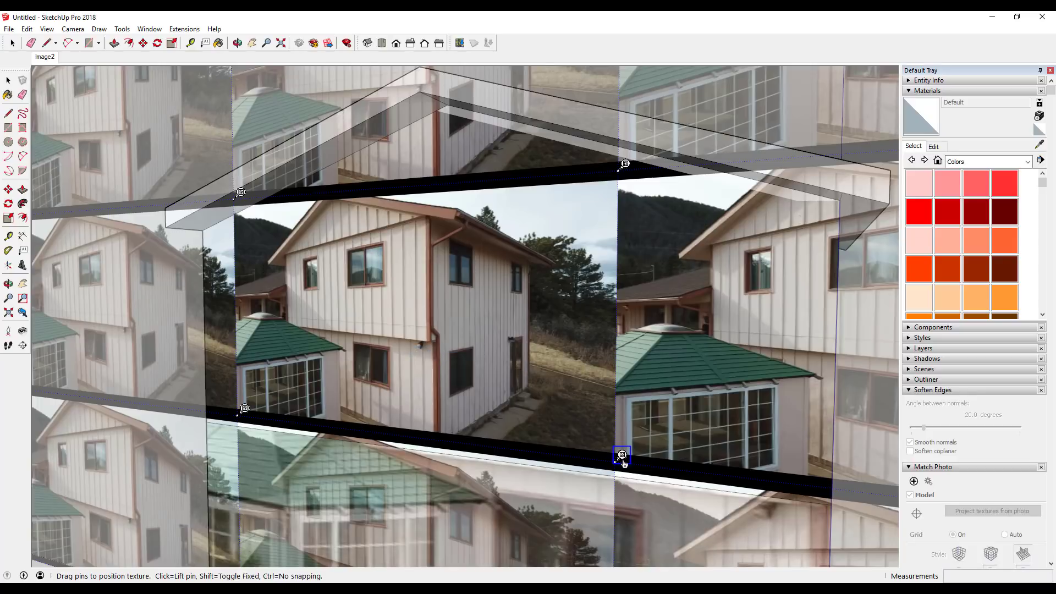
Pin the photo's bottom-right corner to the downspout corner, then lift it to re-place lower.
{"action": "scroll", "coordinate": [741, 490], "scroll_direction": "down", "scroll_amount": 4}
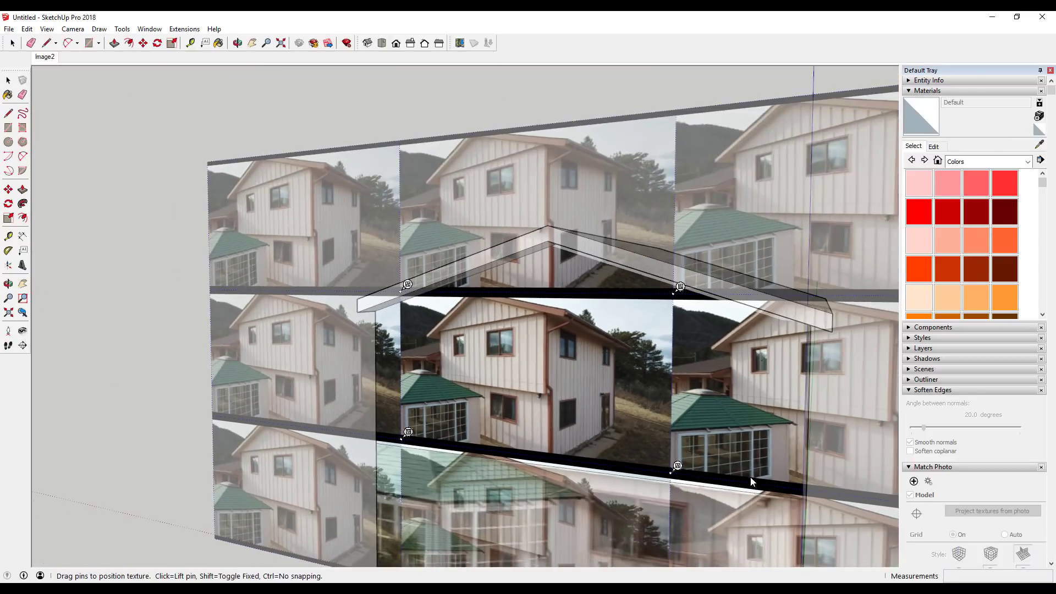
{"action": "scroll", "coordinate": [705, 470], "scroll_direction": "up", "scroll_amount": 5}
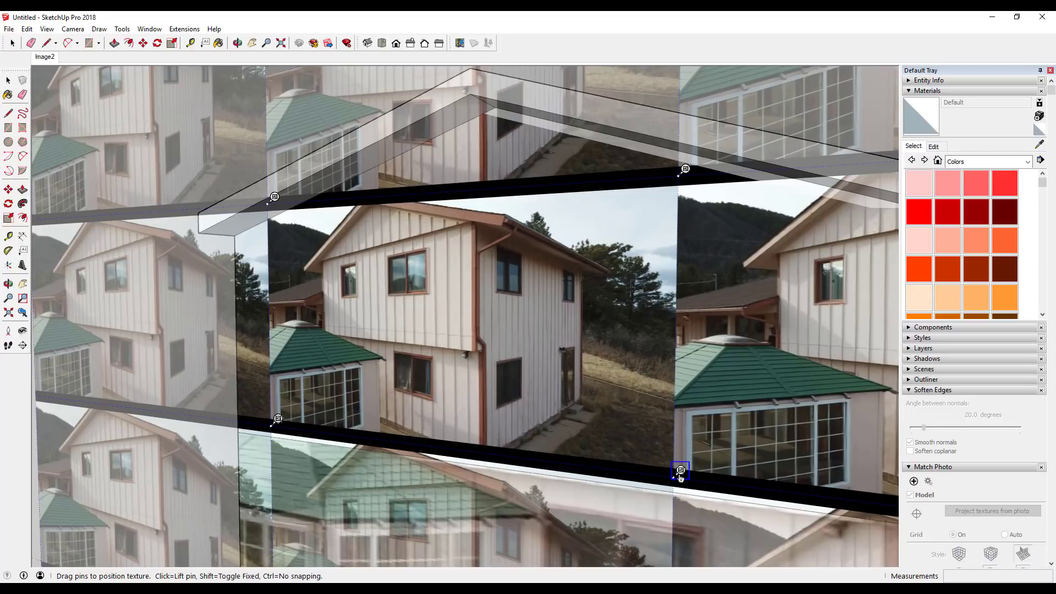
{"action": "left_click", "coordinate": [680, 471]}
{"action": "scroll", "coordinate": [480, 341], "scroll_direction": "up", "scroll_amount": 4}
{"action": "left_click", "coordinate": [475, 365]}
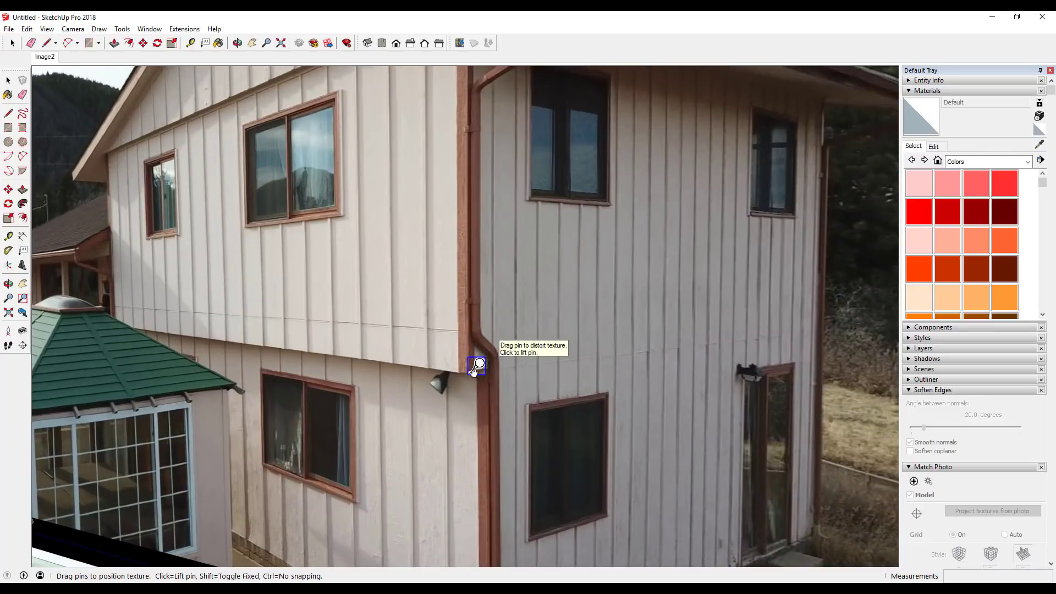
{"action": "scroll", "coordinate": [474, 368], "scroll_direction": "down", "scroll_amount": 5}
{"action": "scroll", "coordinate": [444, 356], "scroll_direction": "down", "scroll_amount": 4}
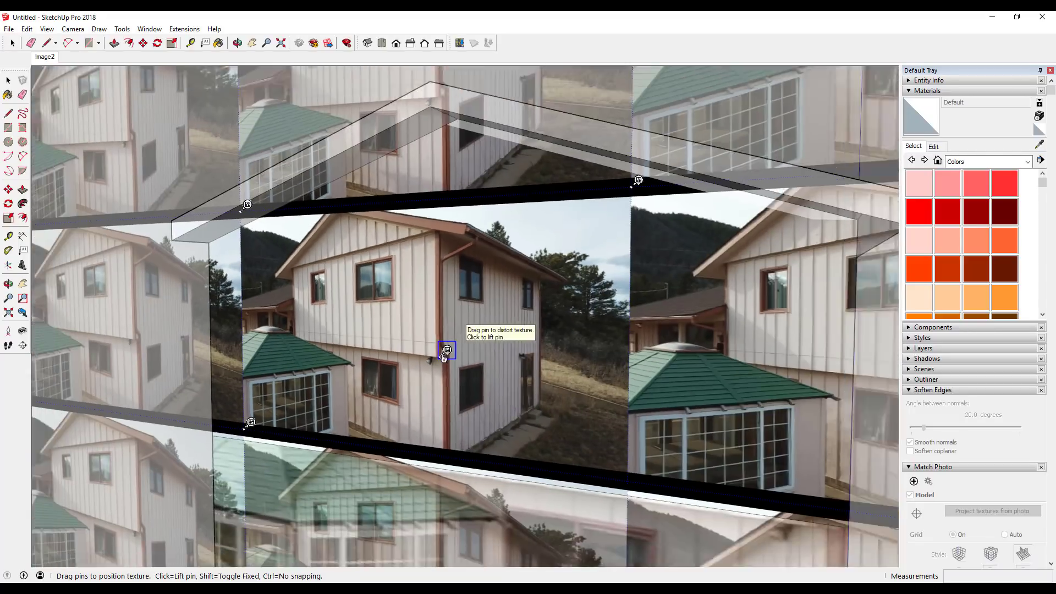
{"action": "left_click", "coordinate": [446, 352]}
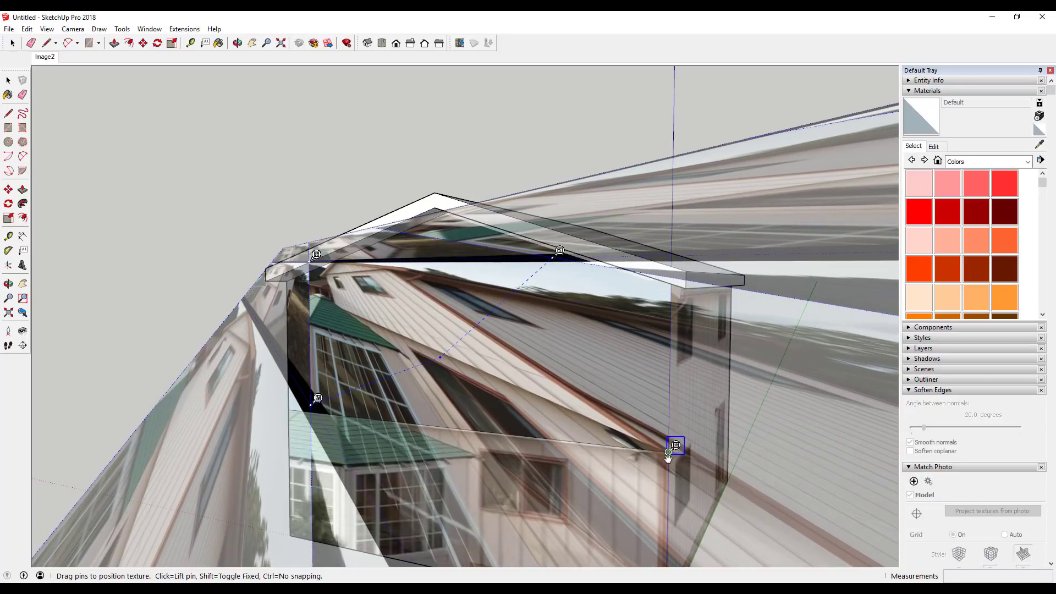
Drop the roof-line pin at the model's roof corner and lift the upper-left eave pin.
{"action": "scroll", "coordinate": [418, 254], "scroll_direction": "up", "scroll_amount": 4}
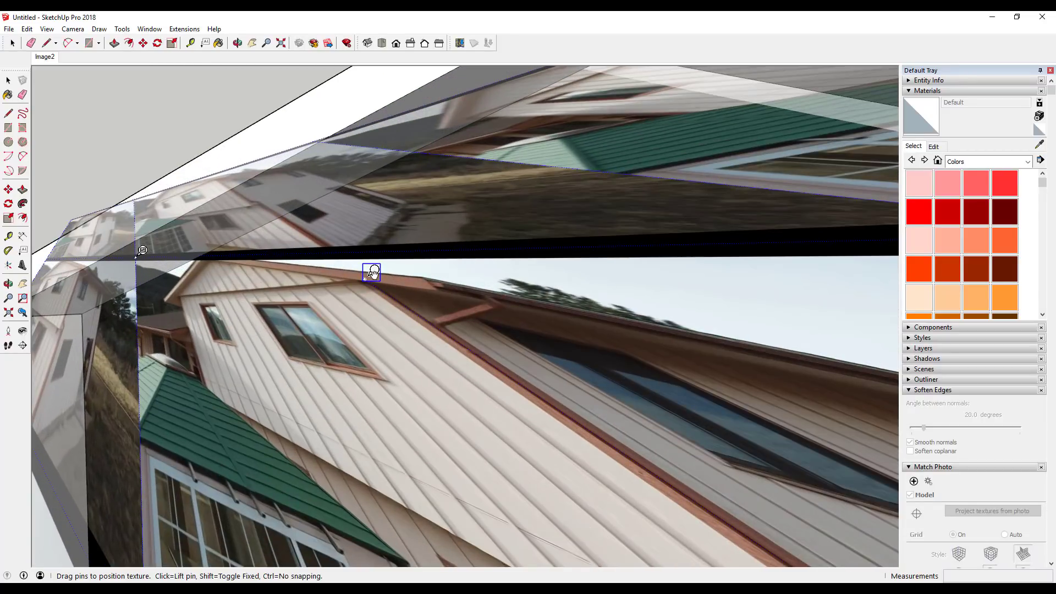
{"action": "scroll", "coordinate": [373, 272], "scroll_direction": "down", "scroll_amount": 4}
{"action": "left_click", "coordinate": [363, 276]}
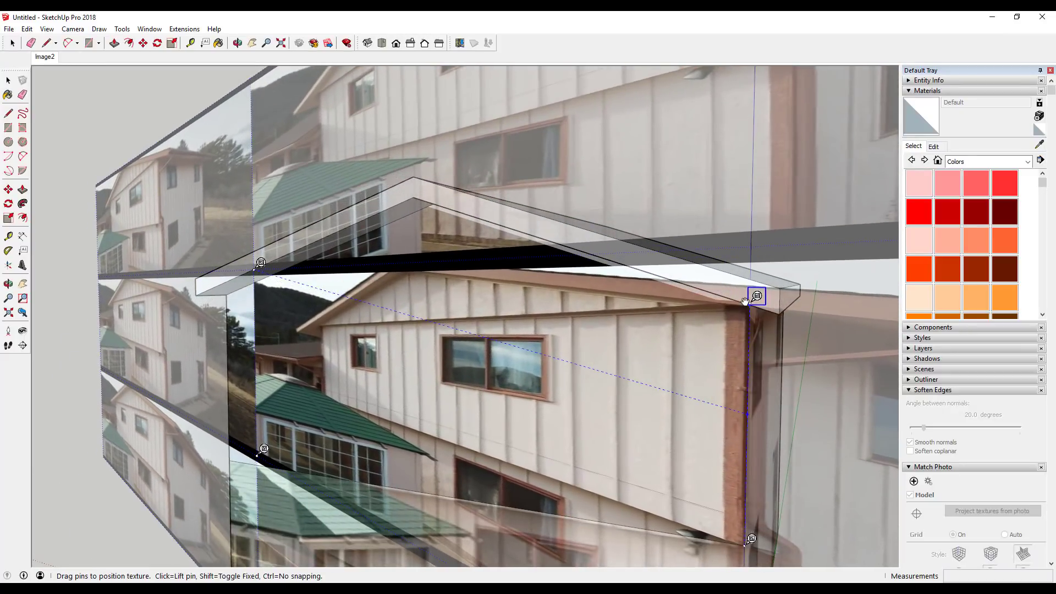
{"action": "left_click", "coordinate": [745, 300]}
{"action": "scroll", "coordinate": [657, 296], "scroll_direction": "down", "scroll_amount": 2}
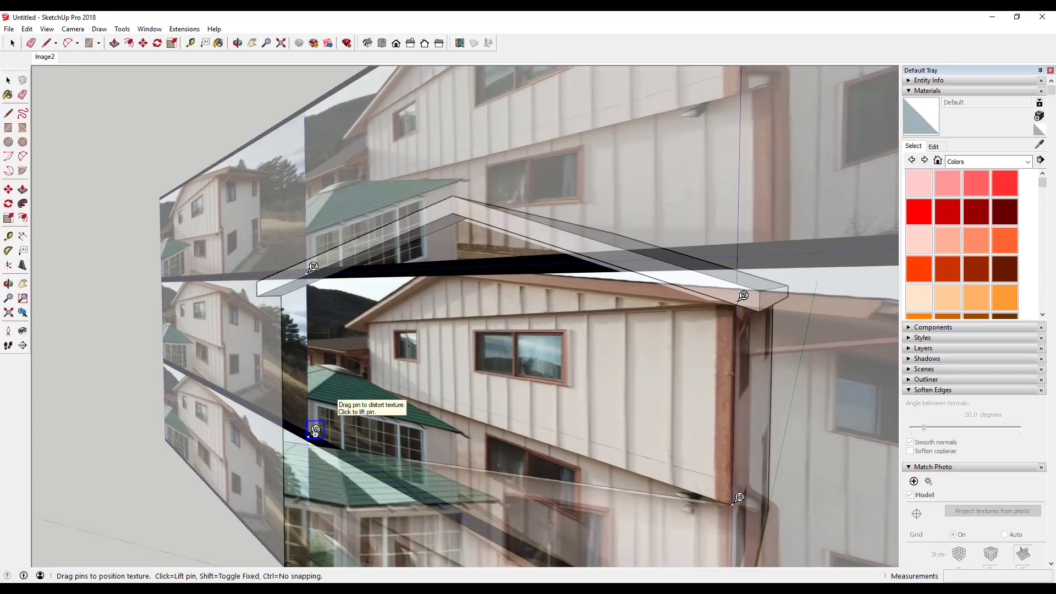
{"action": "left_click", "coordinate": [315, 430]}
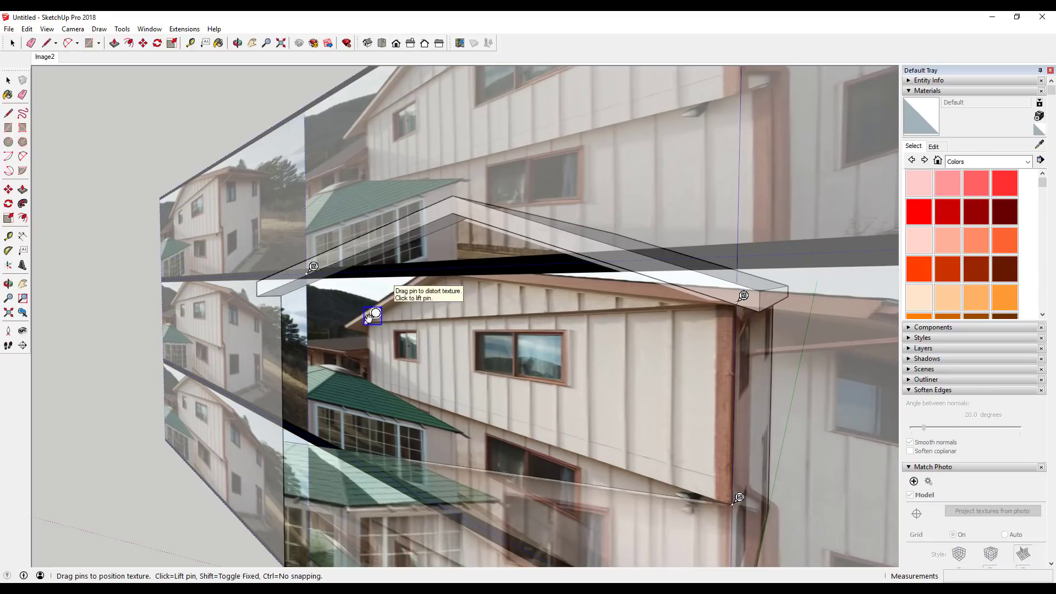
Move the upper-left pin to the roof corner, then undo that bad placement.
{"action": "left_click_drag", "start_coordinate": [371, 323], "coordinate": [282, 297]}
{"action": "left_click", "coordinate": [285, 297]}
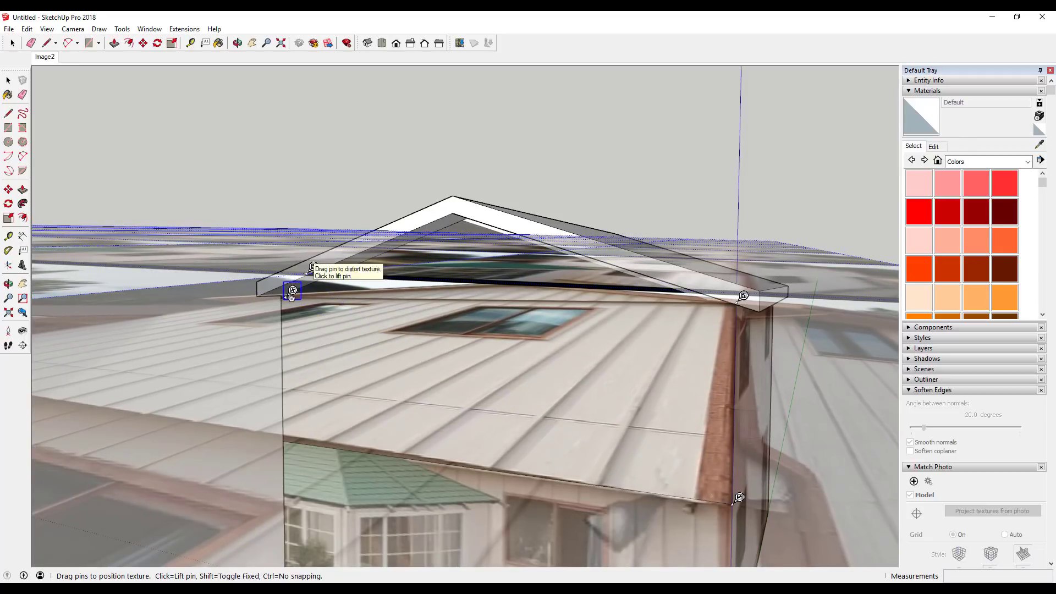
{"action": "scroll", "coordinate": [286, 295], "scroll_direction": "down", "scroll_amount": 3}
{"action": "right_click", "coordinate": [355, 335]}
{"action": "left_click", "coordinate": [385, 403]}
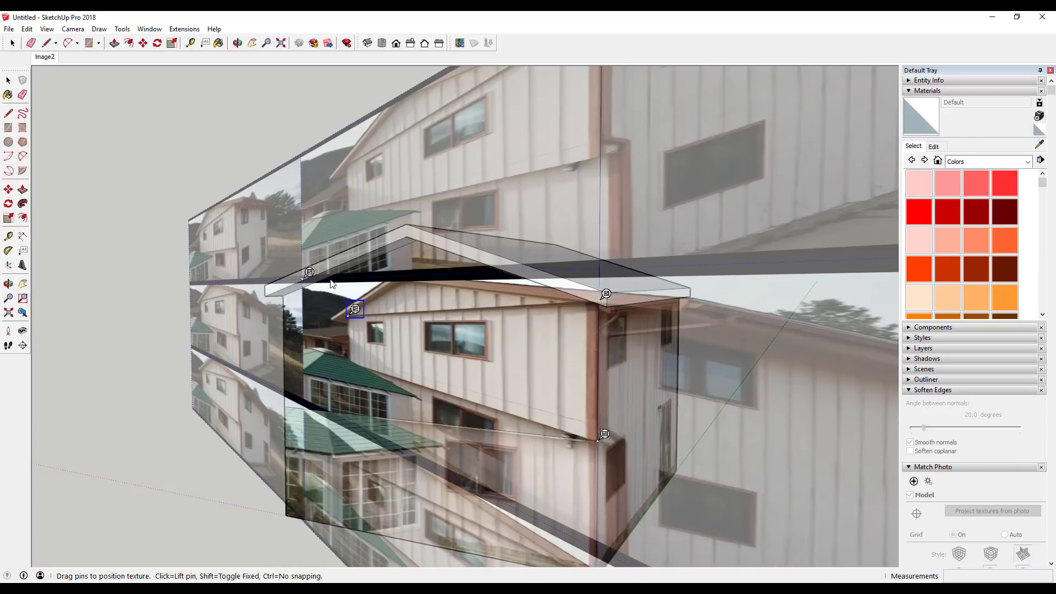
Re-pin the photo near the upper-left window and eave corner, and straighten the lower-left wall.
{"action": "left_click_drag", "start_coordinate": [355, 309], "coordinate": [355, 359]}
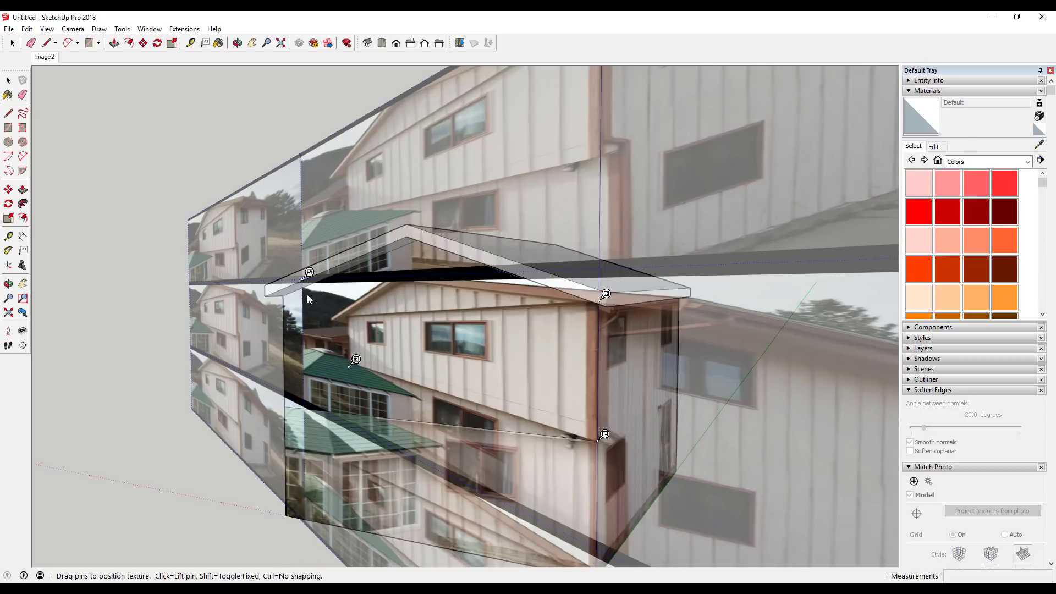
{"action": "left_click", "coordinate": [309, 272]}
{"action": "scroll", "coordinate": [354, 302], "scroll_direction": "up", "scroll_amount": 3}
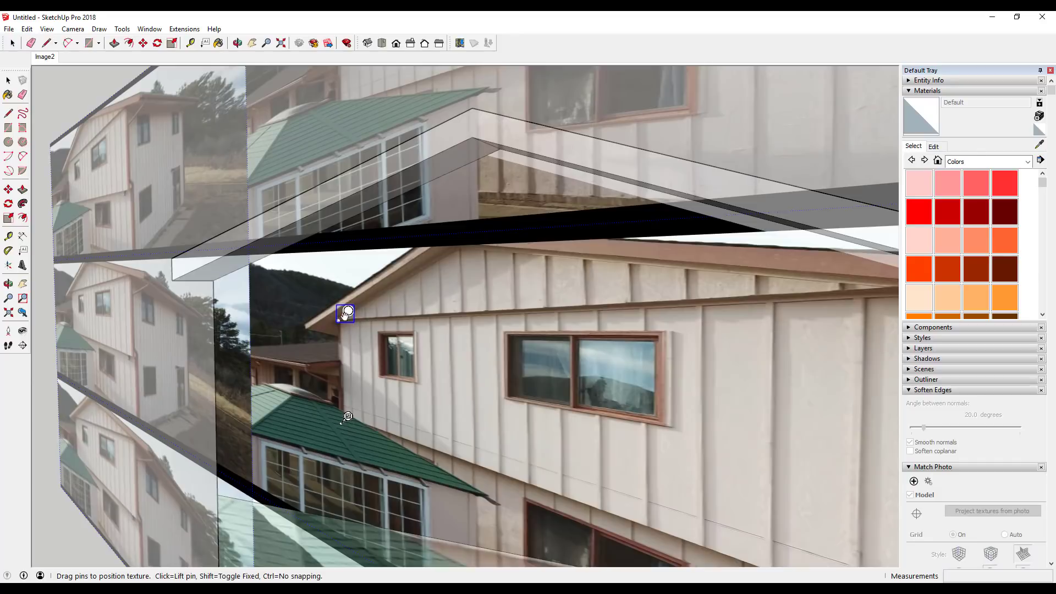
{"action": "left_click", "coordinate": [345, 321]}
{"action": "left_click_drag", "start_coordinate": [345, 322], "coordinate": [220, 275]}
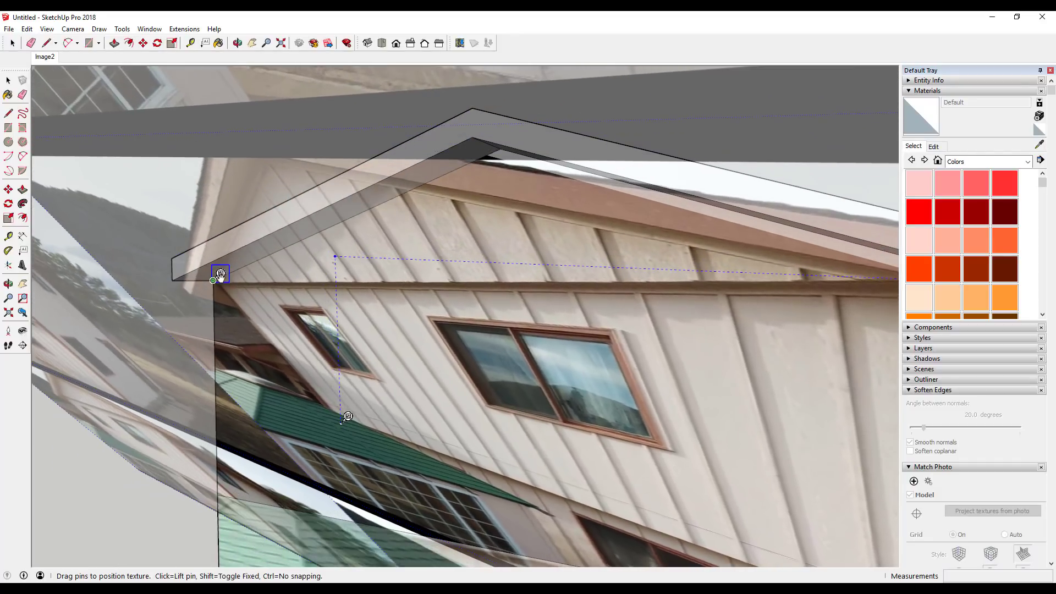
{"action": "left_click_drag", "start_coordinate": [347, 416], "coordinate": [225, 488]}
{"action": "scroll", "coordinate": [187, 395], "scroll_direction": "down", "scroll_amount": 3}
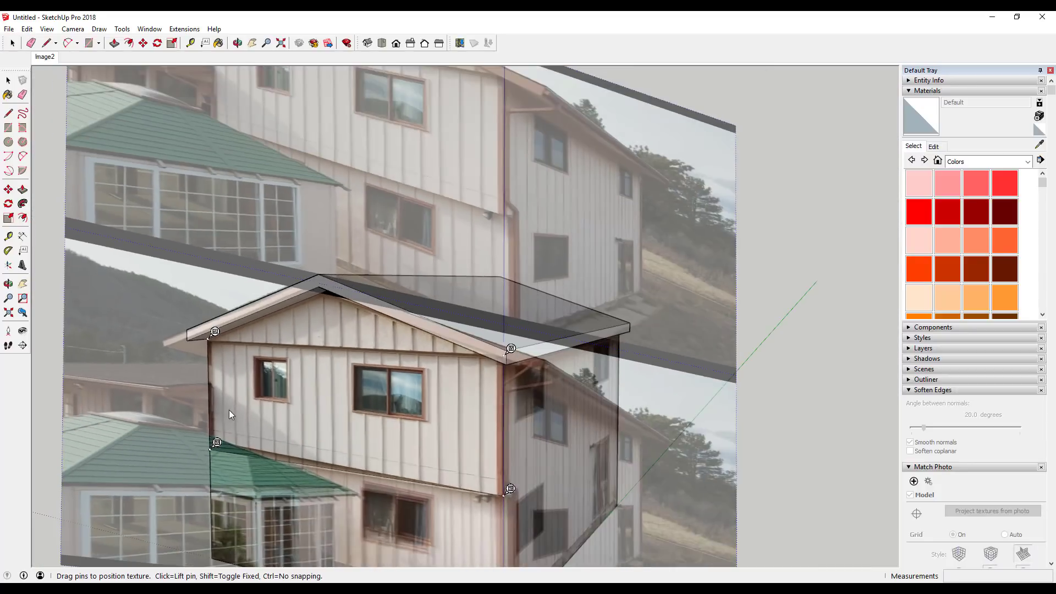
{"action": "scroll", "coordinate": [216, 443], "scroll_direction": "up", "scroll_amount": 3}
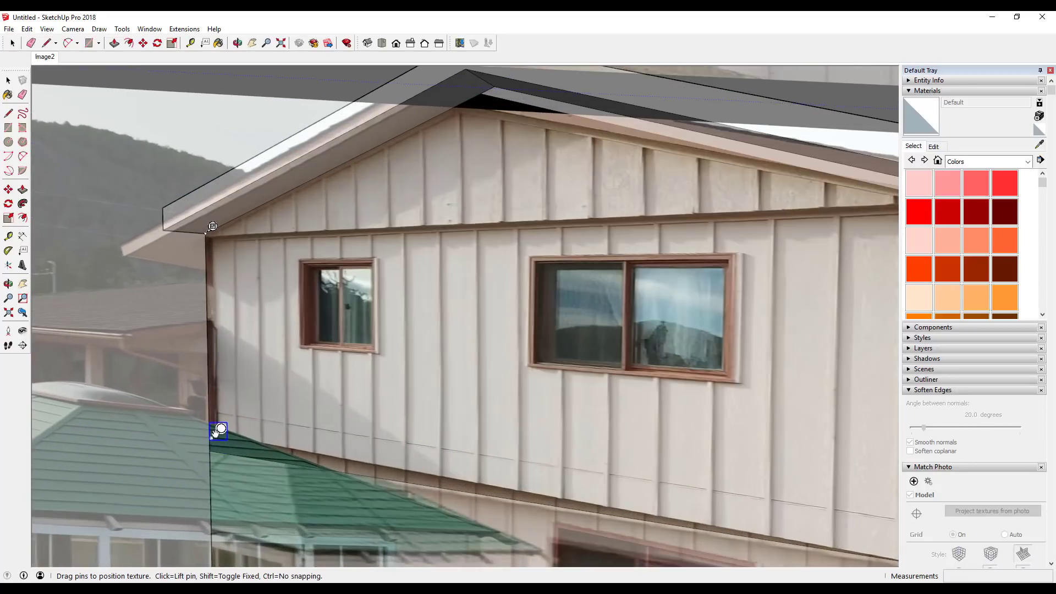
{"action": "left_click_drag", "start_coordinate": [216, 444], "coordinate": [216, 444]}
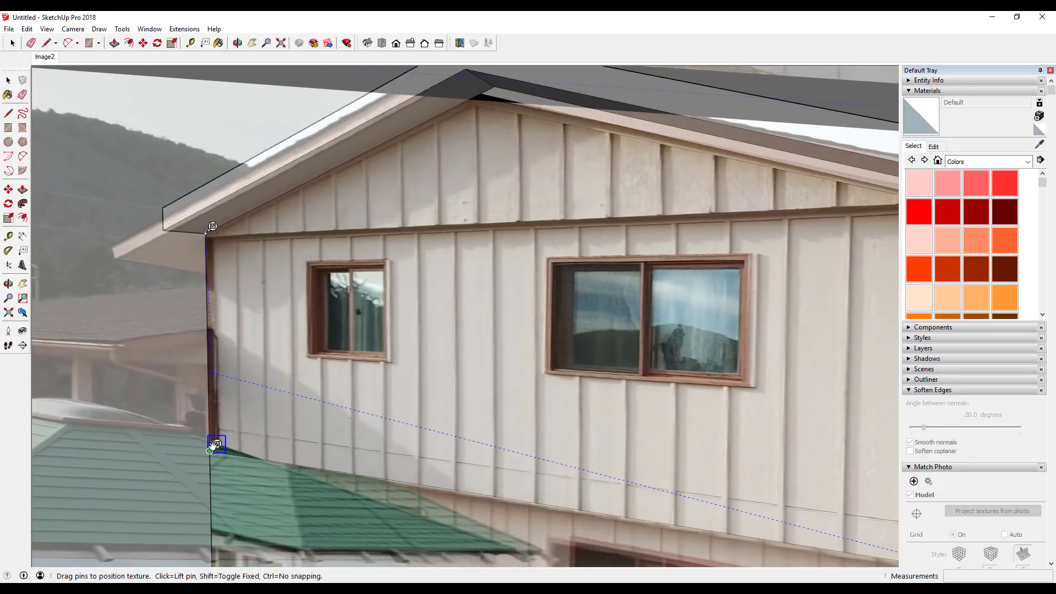
Align the upper-left pin with the gable ridge so the photo's gable matches the peak.
{"action": "scroll", "coordinate": [203, 383], "scroll_direction": "down", "scroll_amount": 1}
{"action": "scroll", "coordinate": [211, 280], "scroll_direction": "down", "scroll_amount": 1}
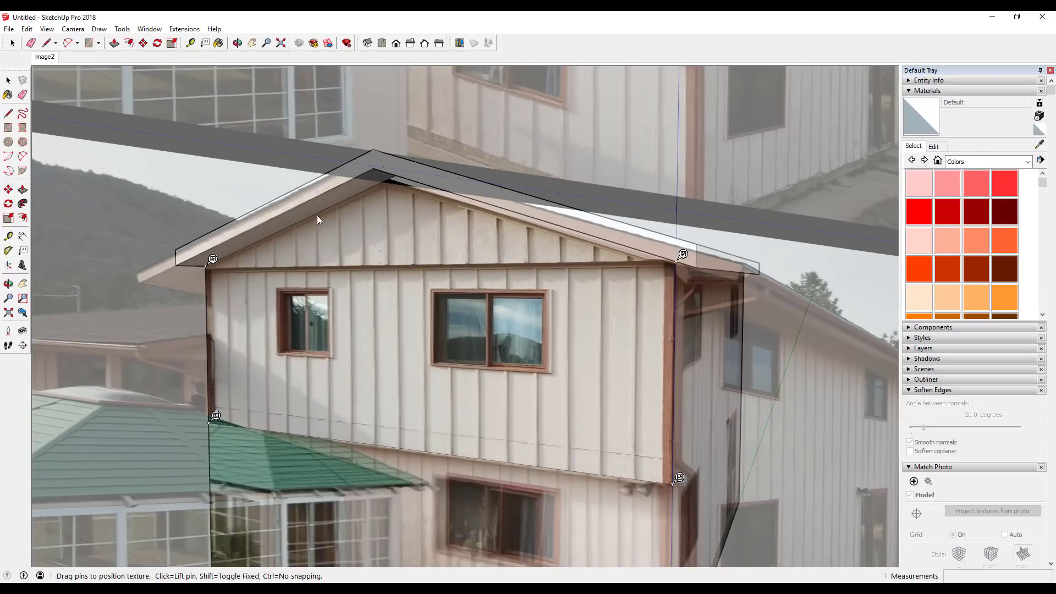
{"action": "left_click", "coordinate": [212, 259]}
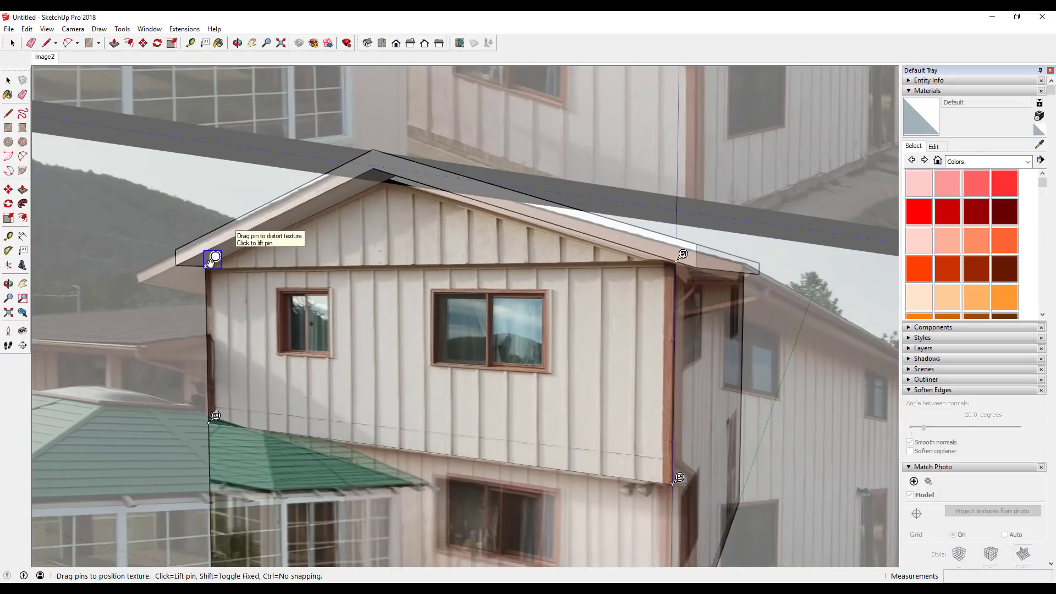
{"action": "left_click", "coordinate": [395, 173]}
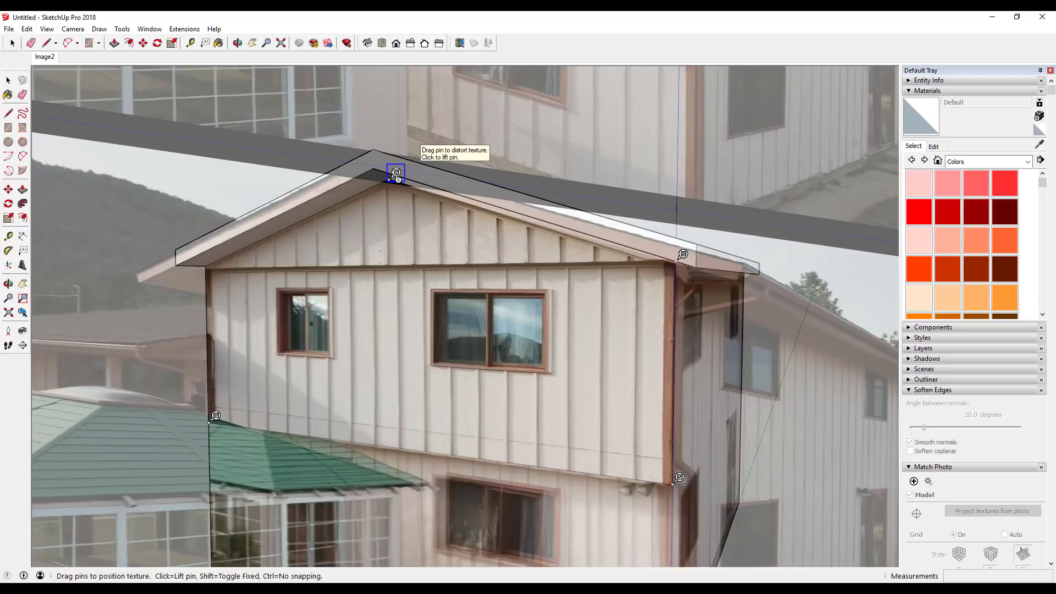
{"action": "left_click_drag", "start_coordinate": [394, 173], "coordinate": [404, 167]}
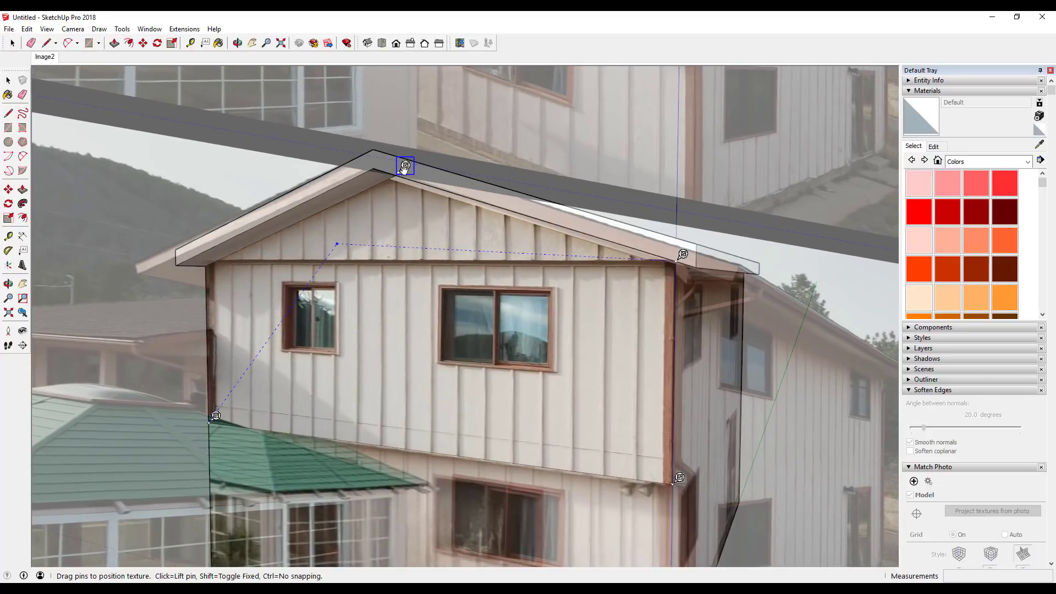
{"action": "right_click", "coordinate": [516, 356]}
Finish texture positioning and orbit the house to view its right wall.
{"action": "left_click", "coordinate": [531, 361]}
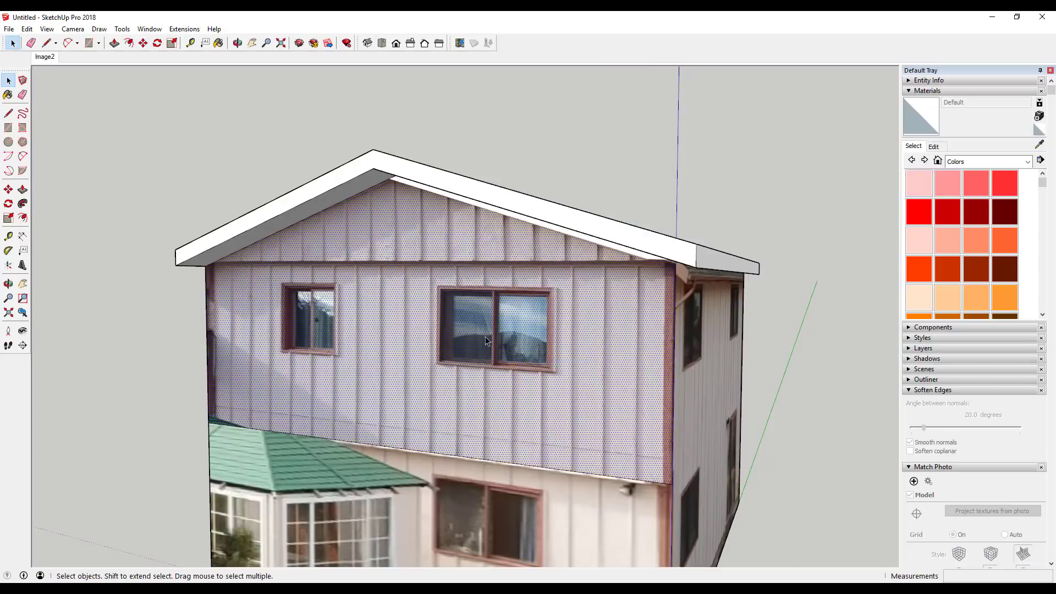
{"action": "scroll", "coordinate": [680, 428], "scroll_direction": "down", "scroll_amount": 3}
{"action": "middle_click_drag", "start_coordinate": [792, 438], "coordinate": [451, 323]}
{"action": "scroll", "coordinate": [447, 260], "scroll_direction": "up", "scroll_amount": 2}
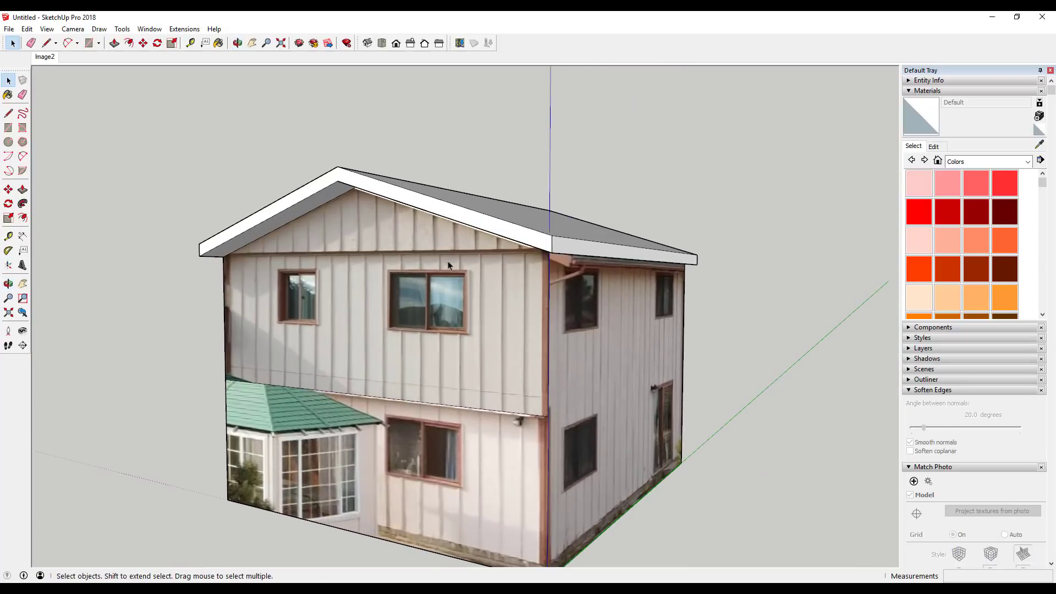
{"action": "middle_click_drag", "start_coordinate": [542, 345], "coordinate": [504, 342]}
Orbit and zoom to inspect the front wall's fitted gable photo.
{"action": "scroll", "coordinate": [431, 289], "scroll_direction": "down", "scroll_amount": 3}
{"action": "scroll", "coordinate": [468, 350], "scroll_direction": "up", "scroll_amount": 3}
{"action": "scroll", "coordinate": [460, 360], "scroll_direction": "up", "scroll_amount": 1}
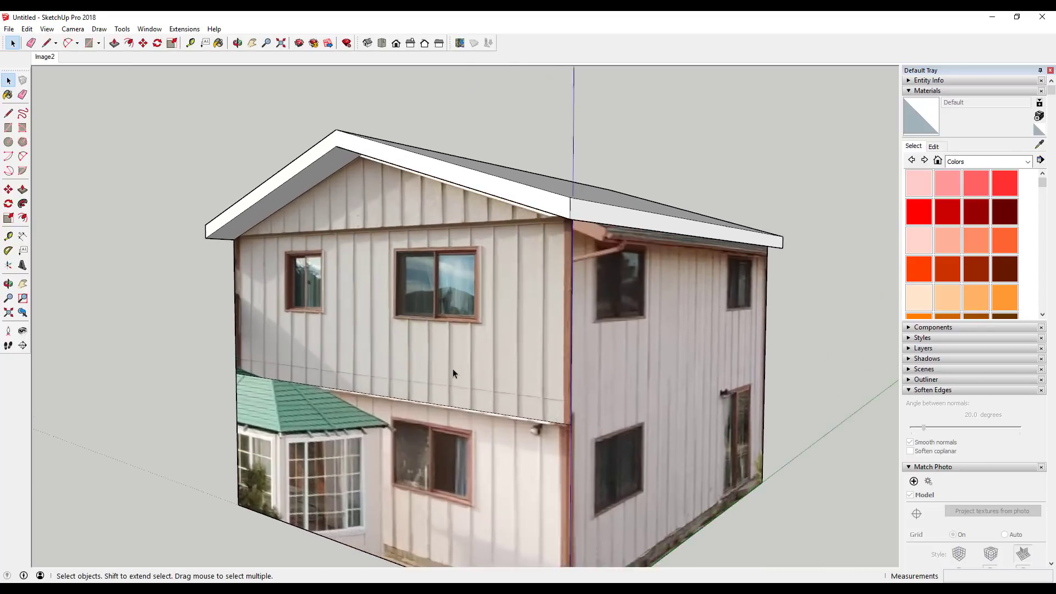
{"action": "mouse_move", "coordinate": [452, 370]}
{"action": "middle_mouse_down"}
{"action": "mouse_move", "coordinate": [542, 332]}
{"action": "mouse_move", "coordinate": [549, 400]}
{"action": "middle_mouse_up"}
{"action": "scroll", "coordinate": [550, 405], "scroll_direction": "down", "scroll_amount": 2}
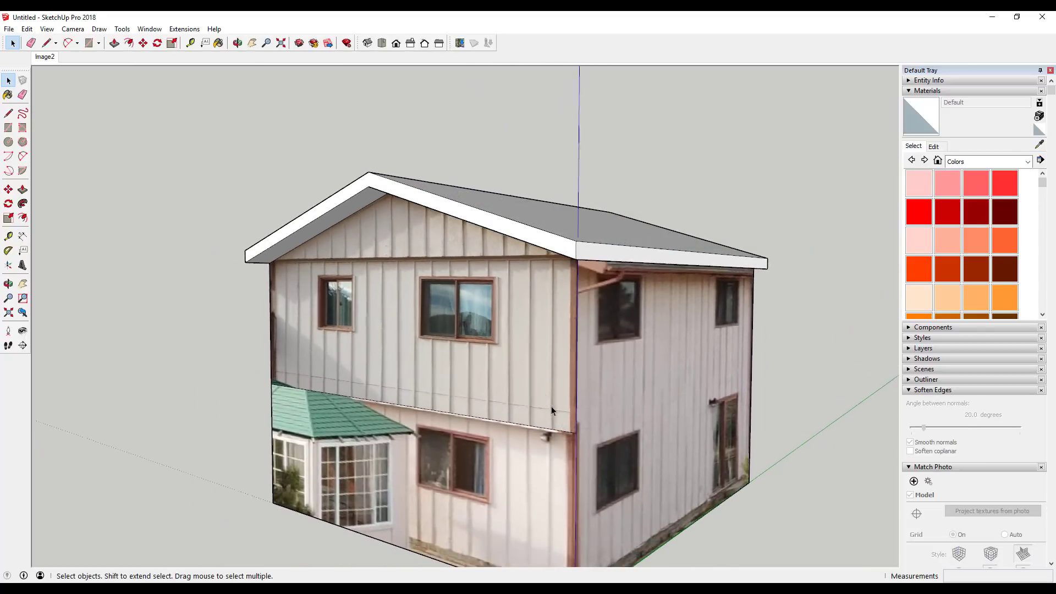
{"action": "scroll", "coordinate": [551, 406], "scroll_direction": "down", "scroll_amount": 3}
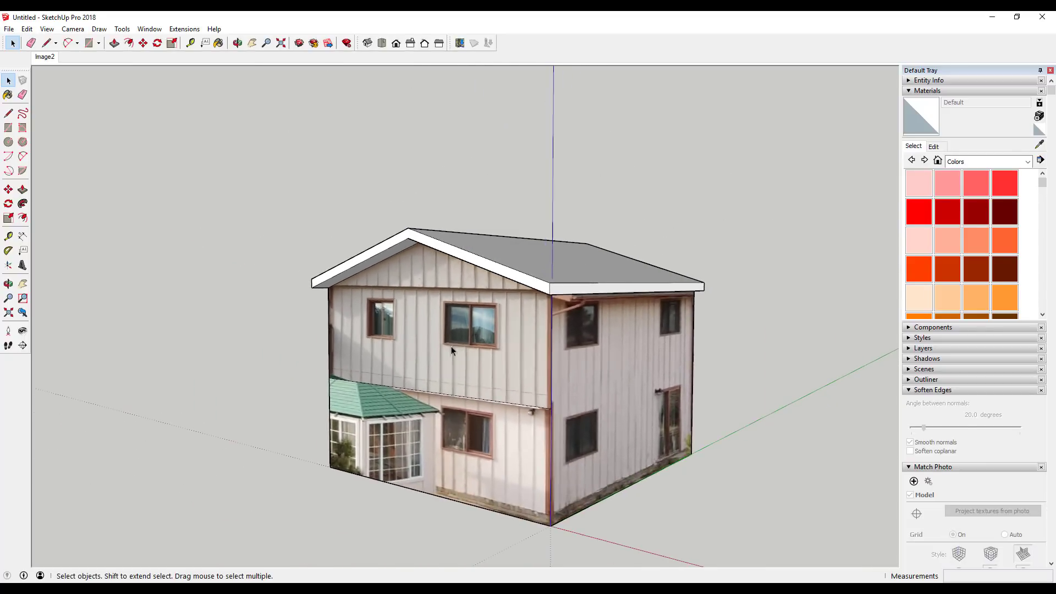
{"action": "scroll", "coordinate": [451, 345], "scroll_direction": "up", "scroll_amount": 3}
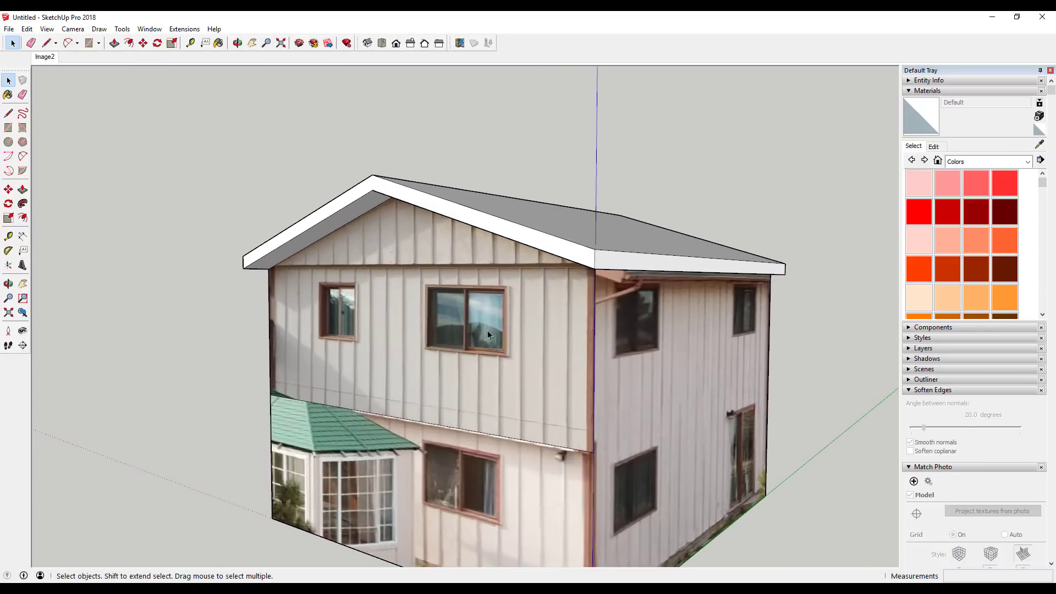
{"action": "scroll", "coordinate": [487, 333], "scroll_direction": "down", "scroll_amount": 3}
{"action": "scroll", "coordinate": [451, 330], "scroll_direction": "up", "scroll_amount": 2}
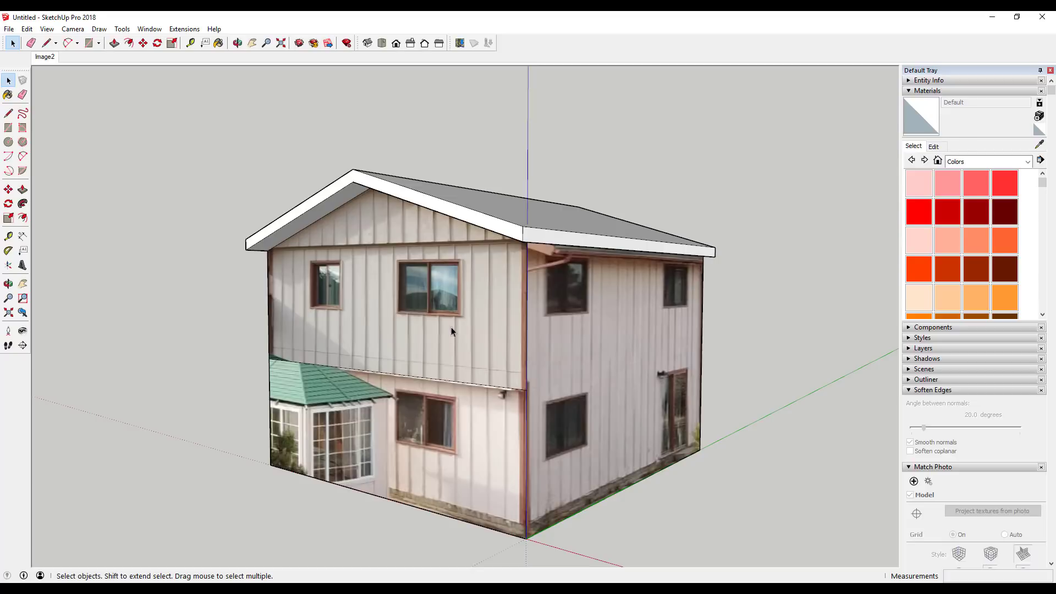